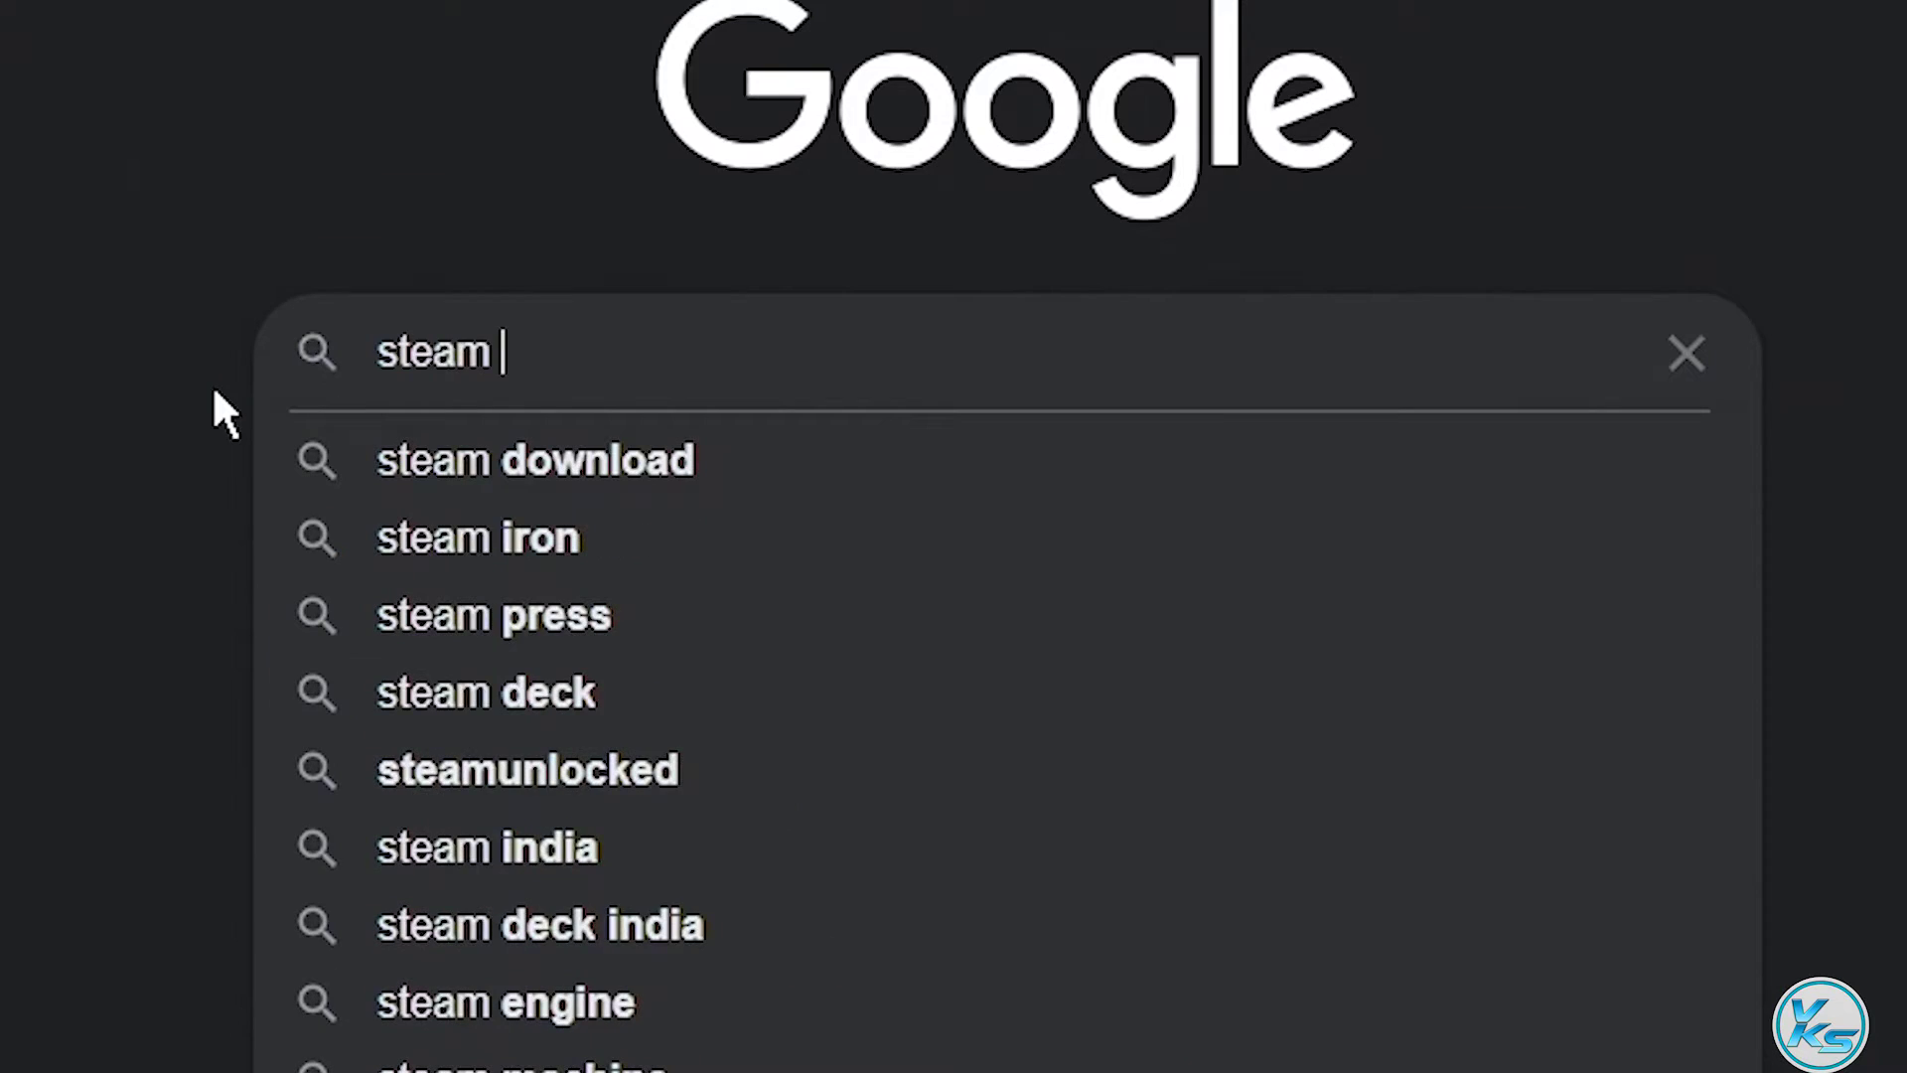
Step: Search Google for "steam skin download" and open the Steam Customizer home page result in a new tab
{"action": "key", "text": "Down"}
{"action": "key", "text": "Return"}
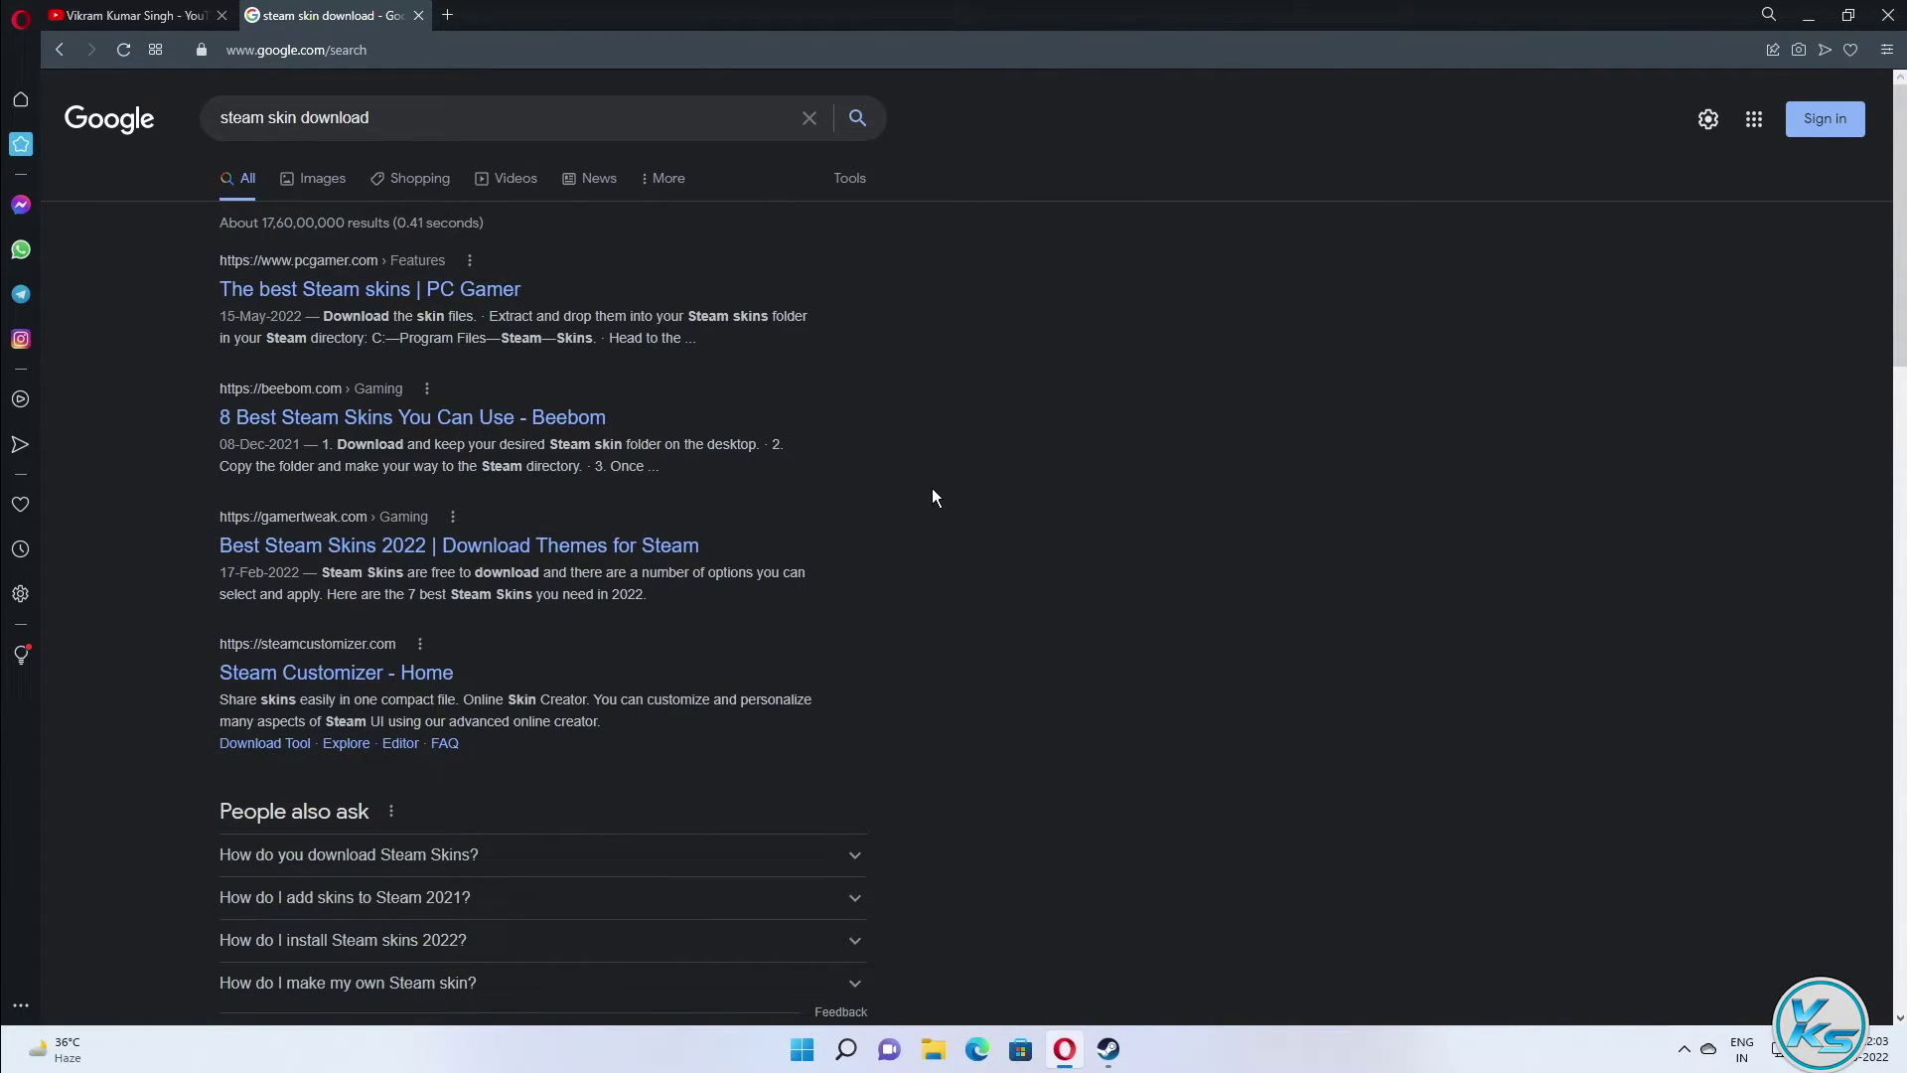
{"action": "scroll", "coordinate": [894, 497], "scroll_direction": "down", "scroll_amount": 1}
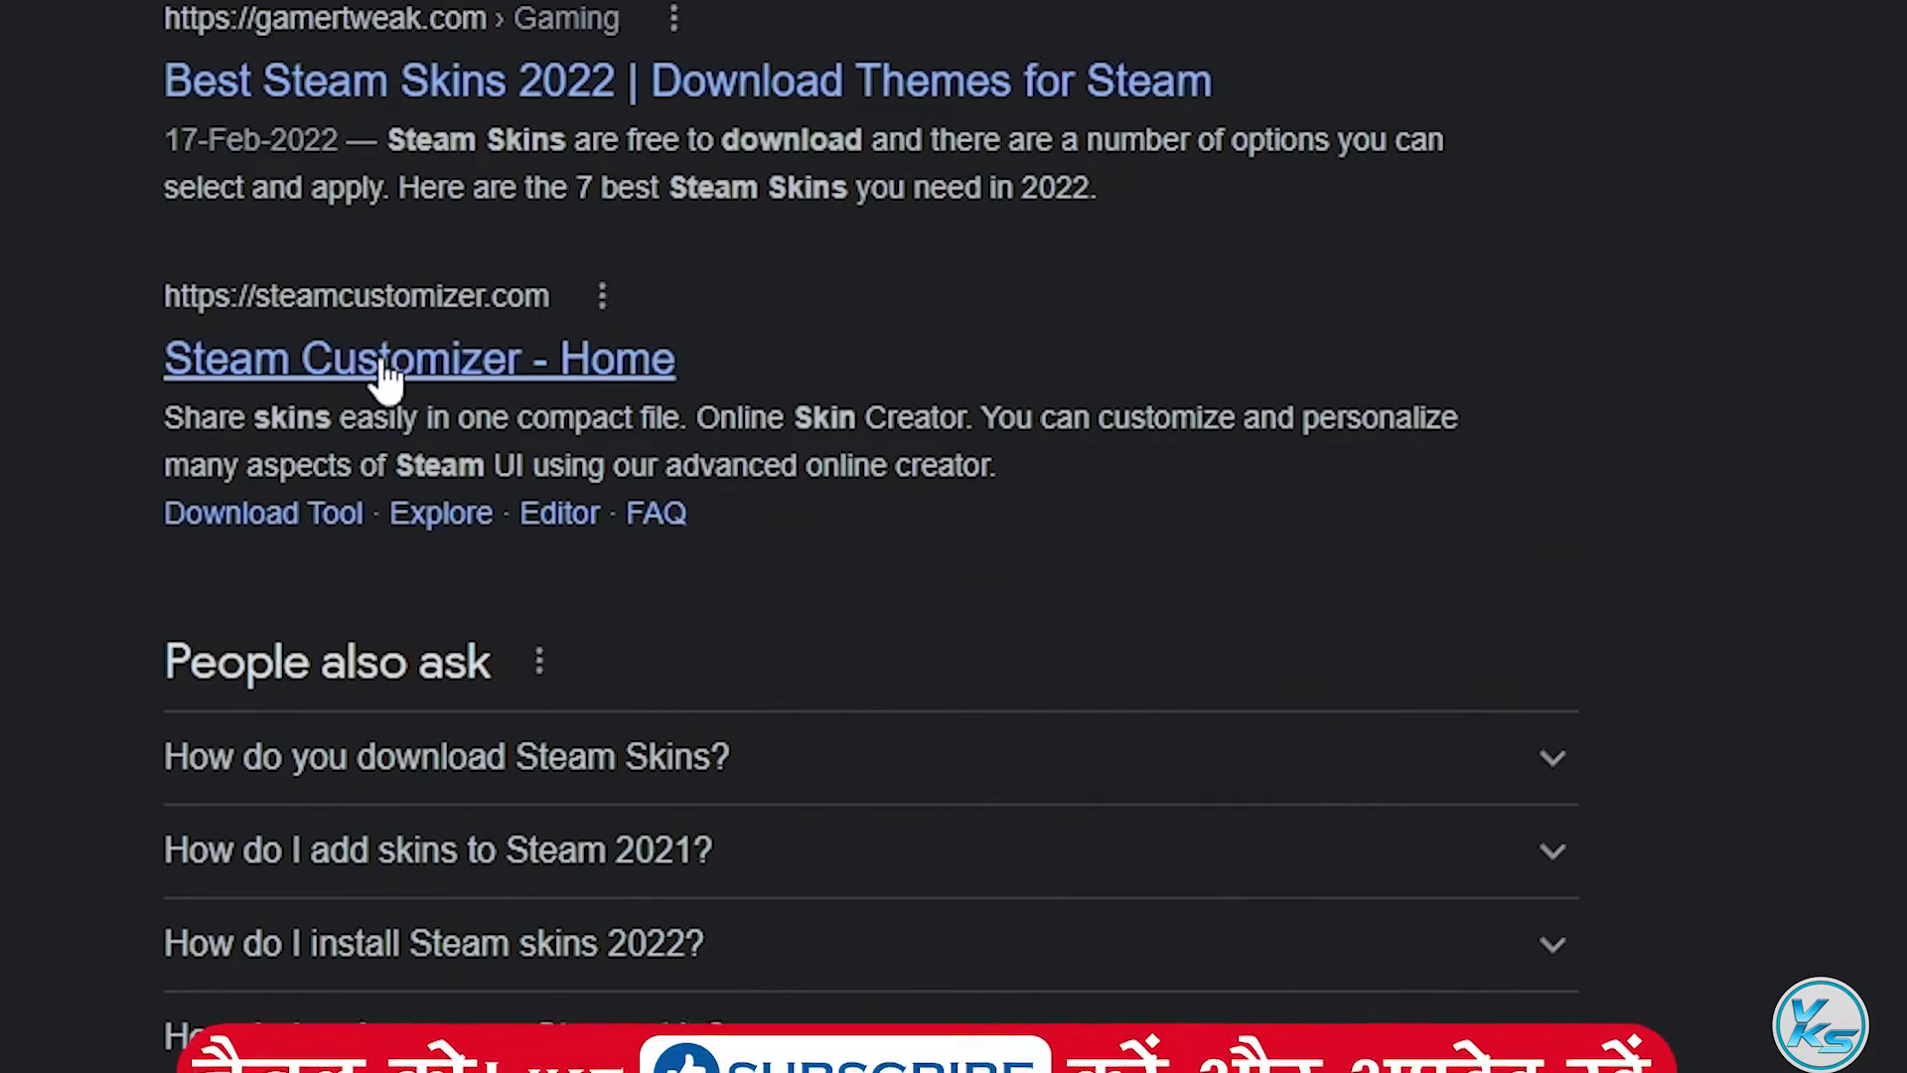
{"action": "right_click", "coordinate": [363, 366]}
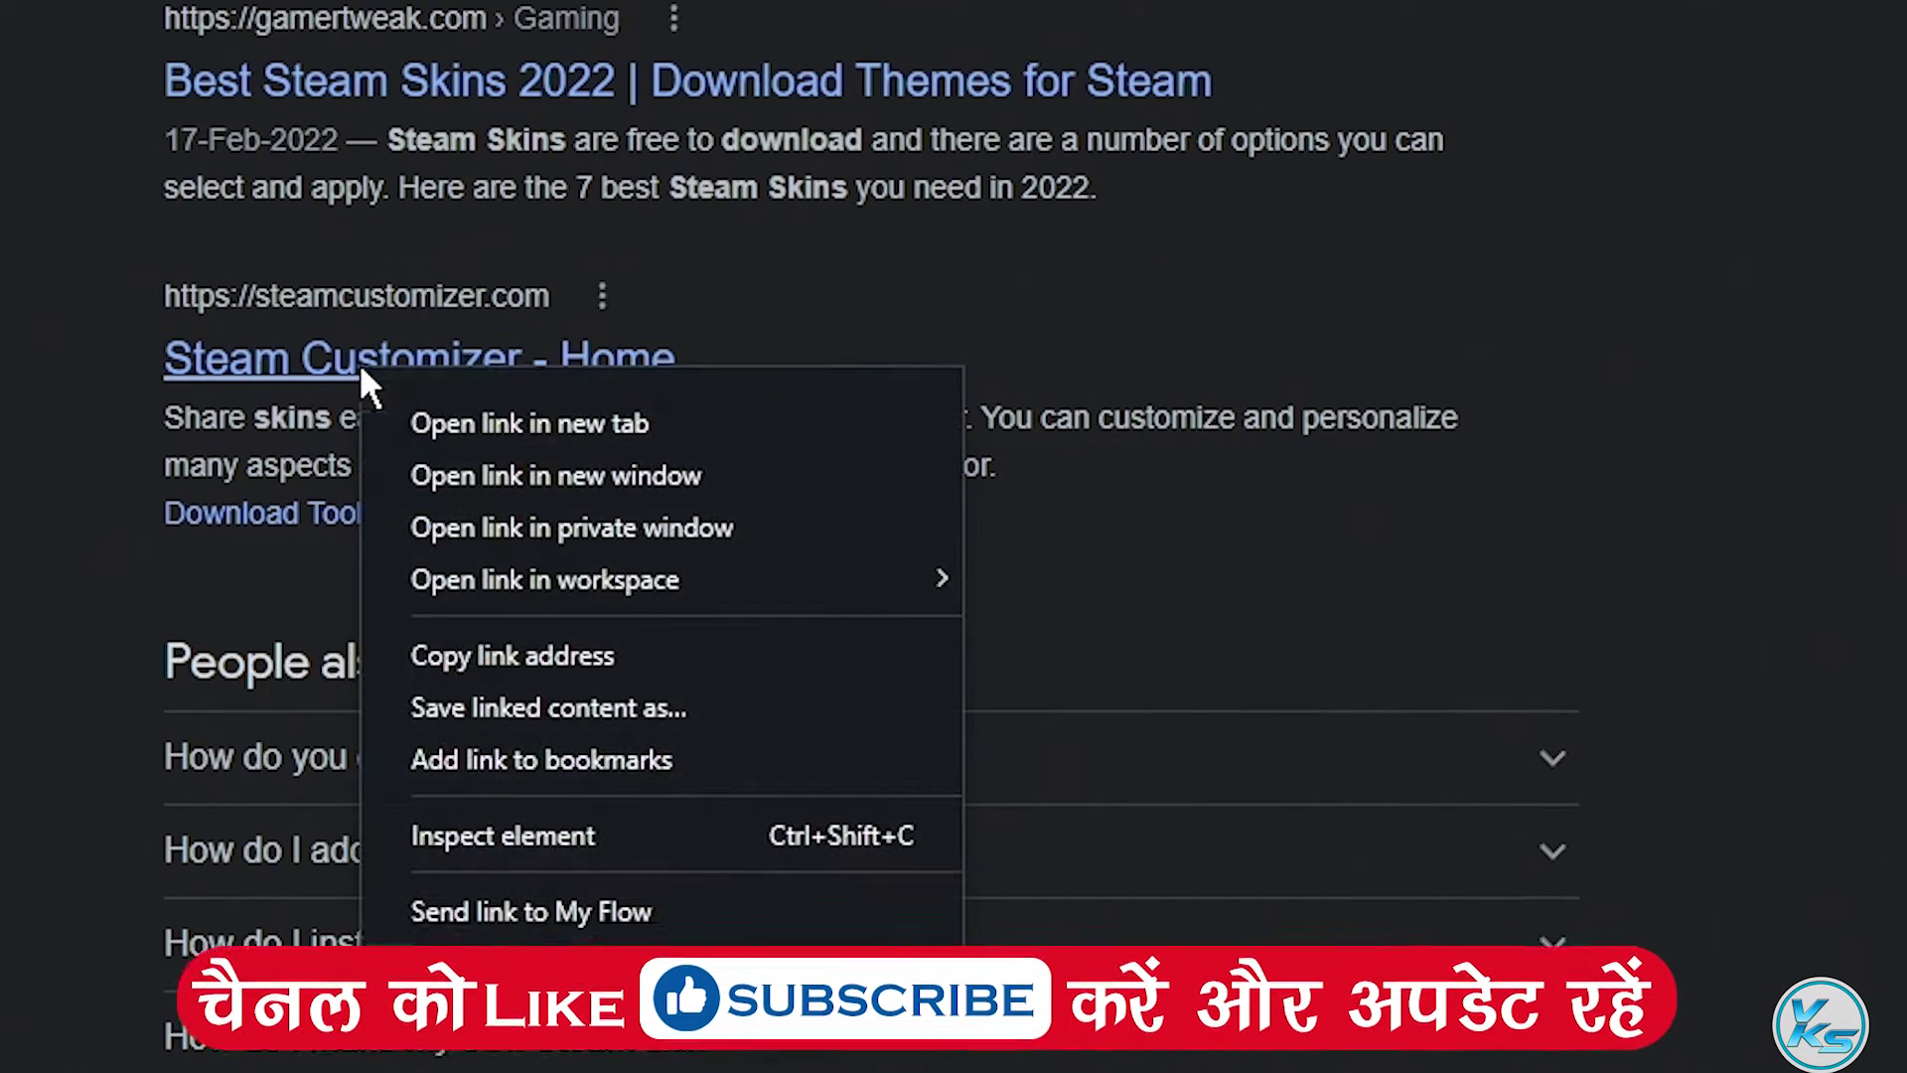
{"action": "left_click", "coordinate": [458, 425]}
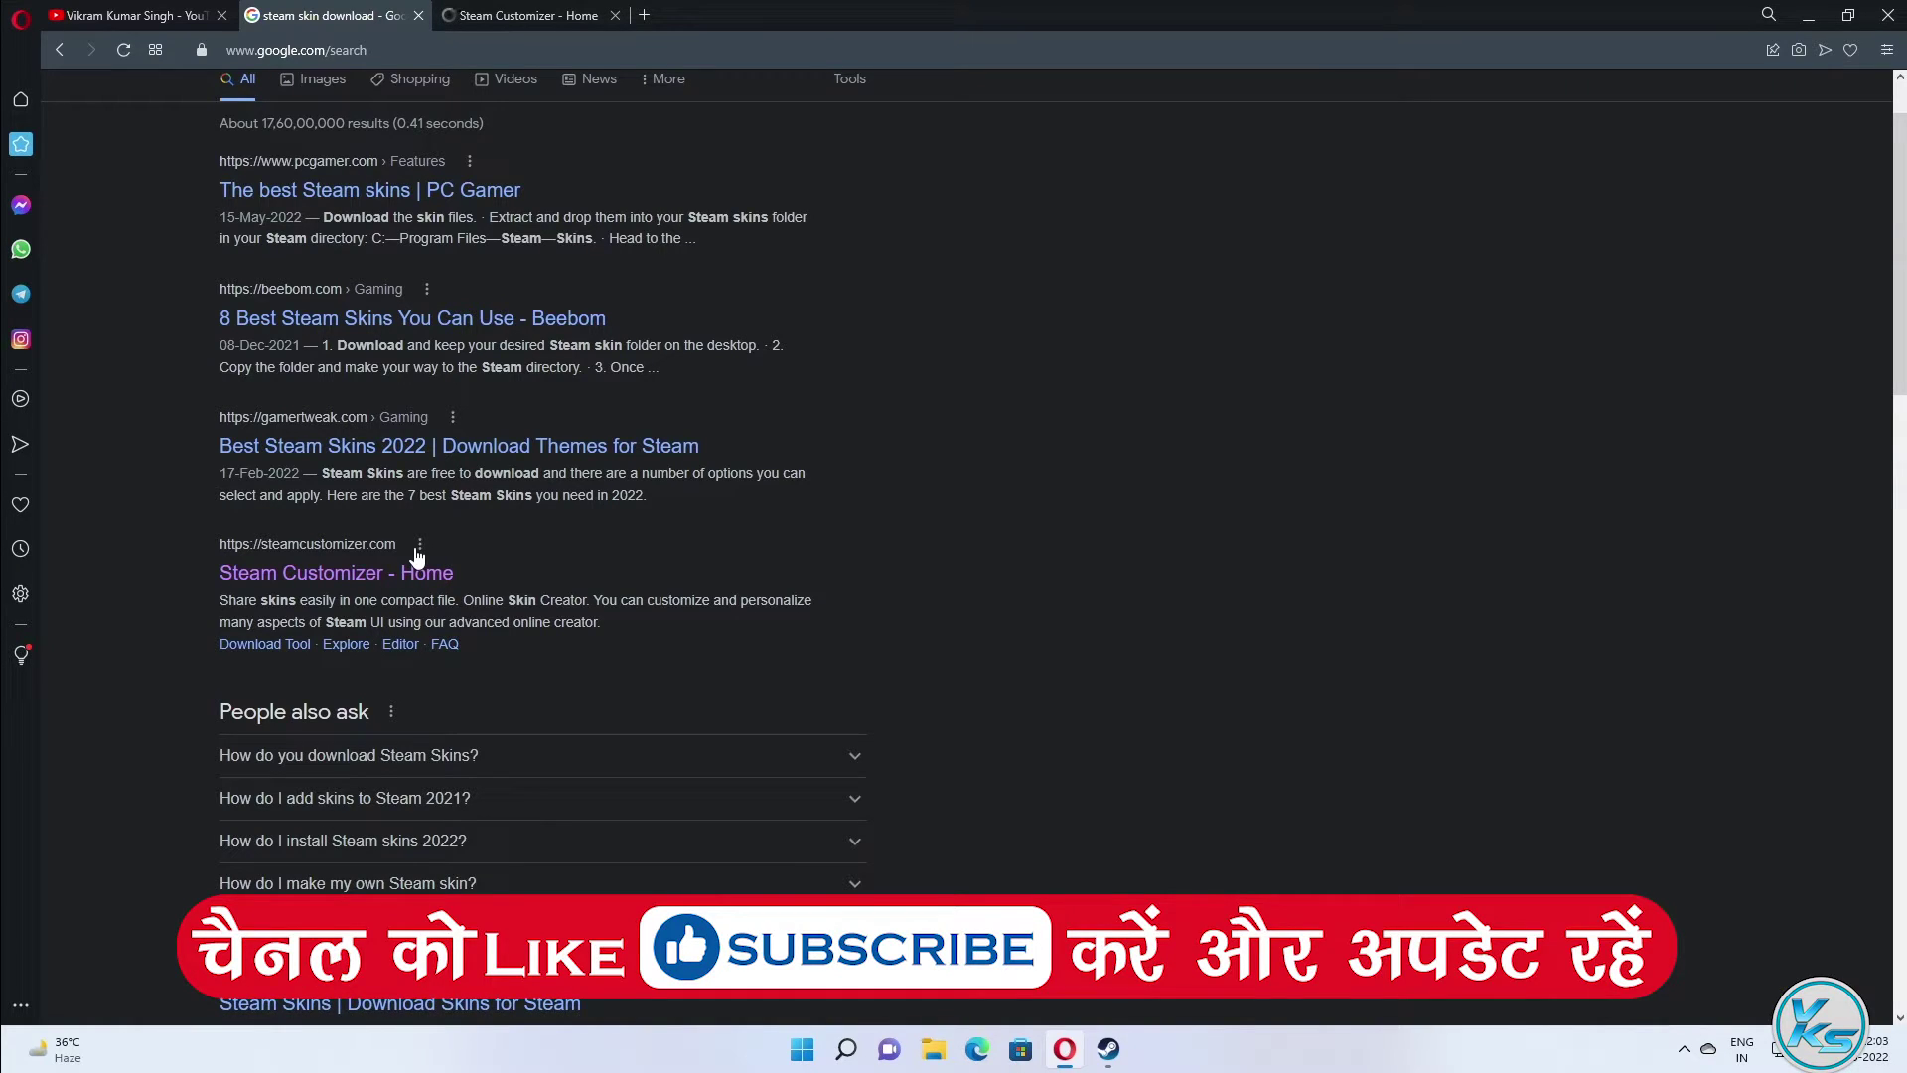
Step: Open the steamskins.org search result in another new tab
{"action": "scroll", "coordinate": [417, 556], "scroll_direction": "down", "scroll_amount": 4}
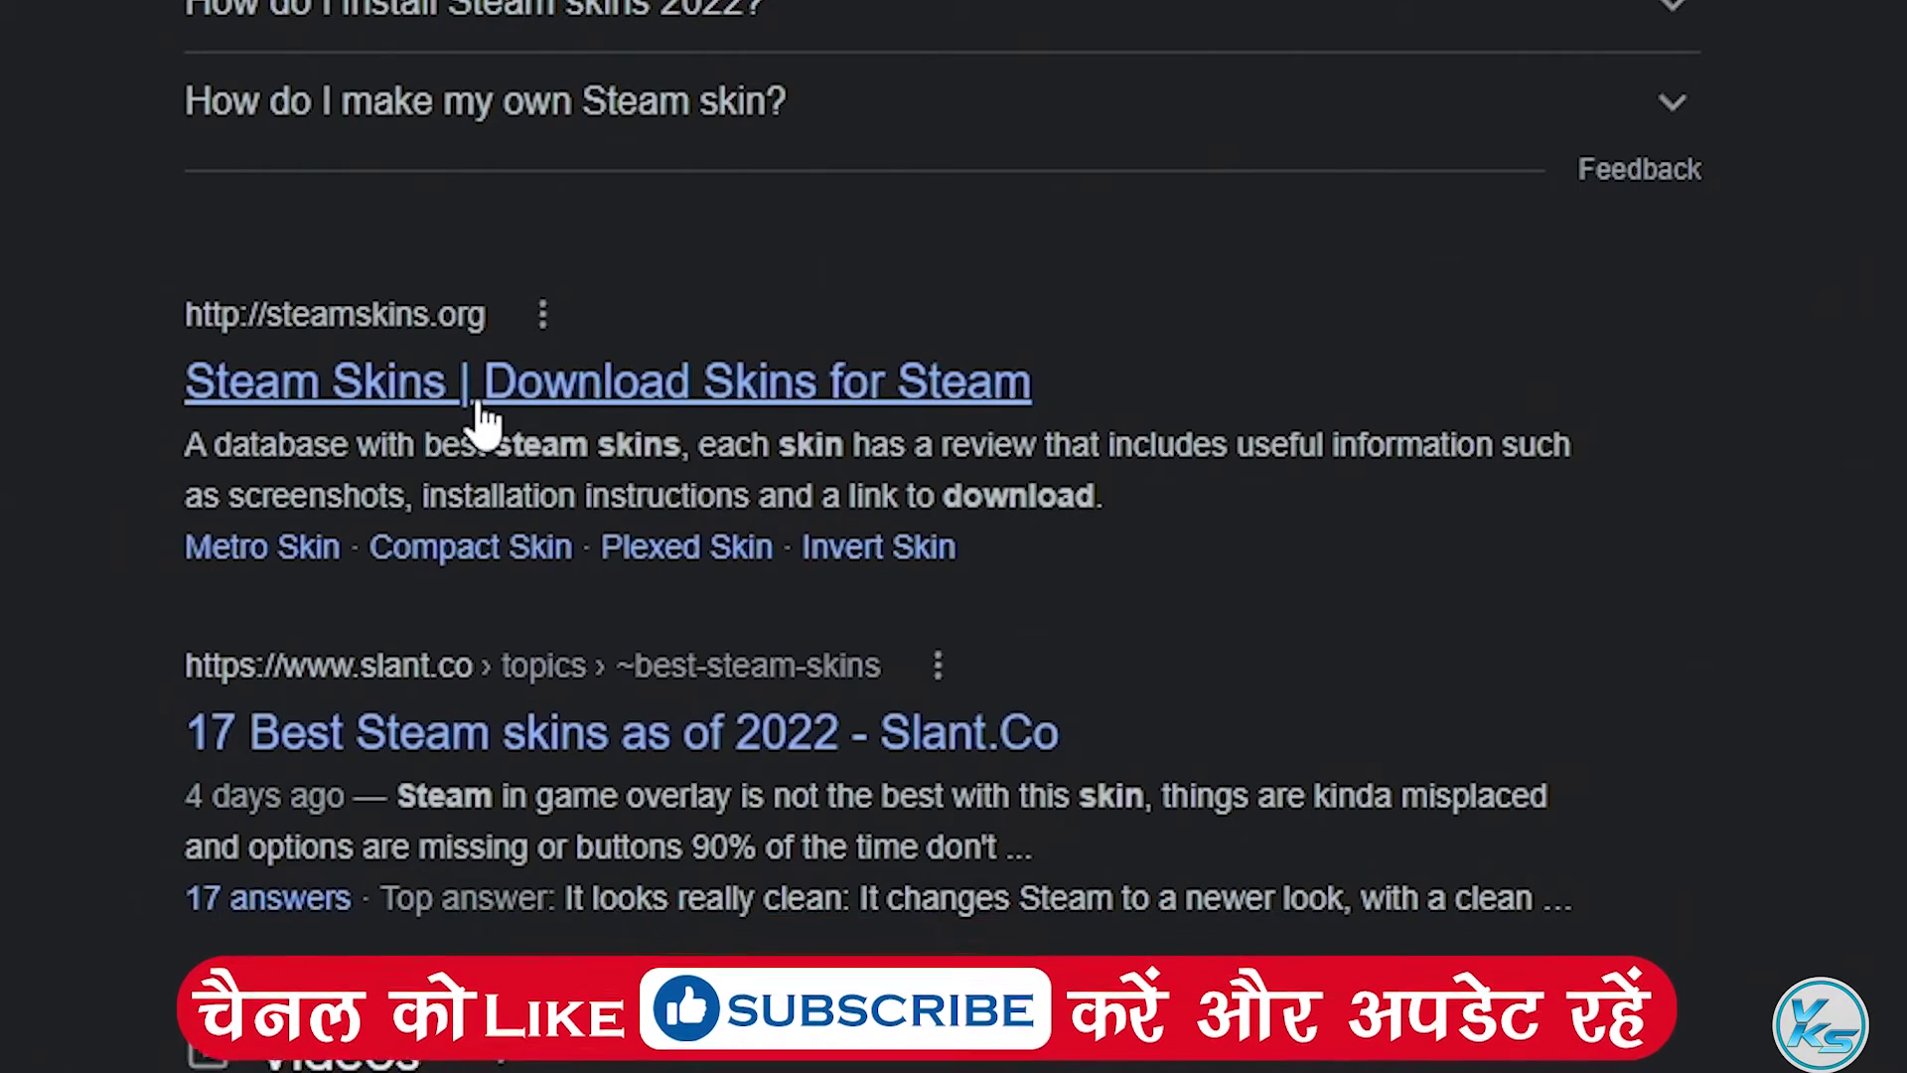
{"action": "right_click", "coordinate": [349, 624]}
{"action": "left_click", "coordinate": [367, 633]}
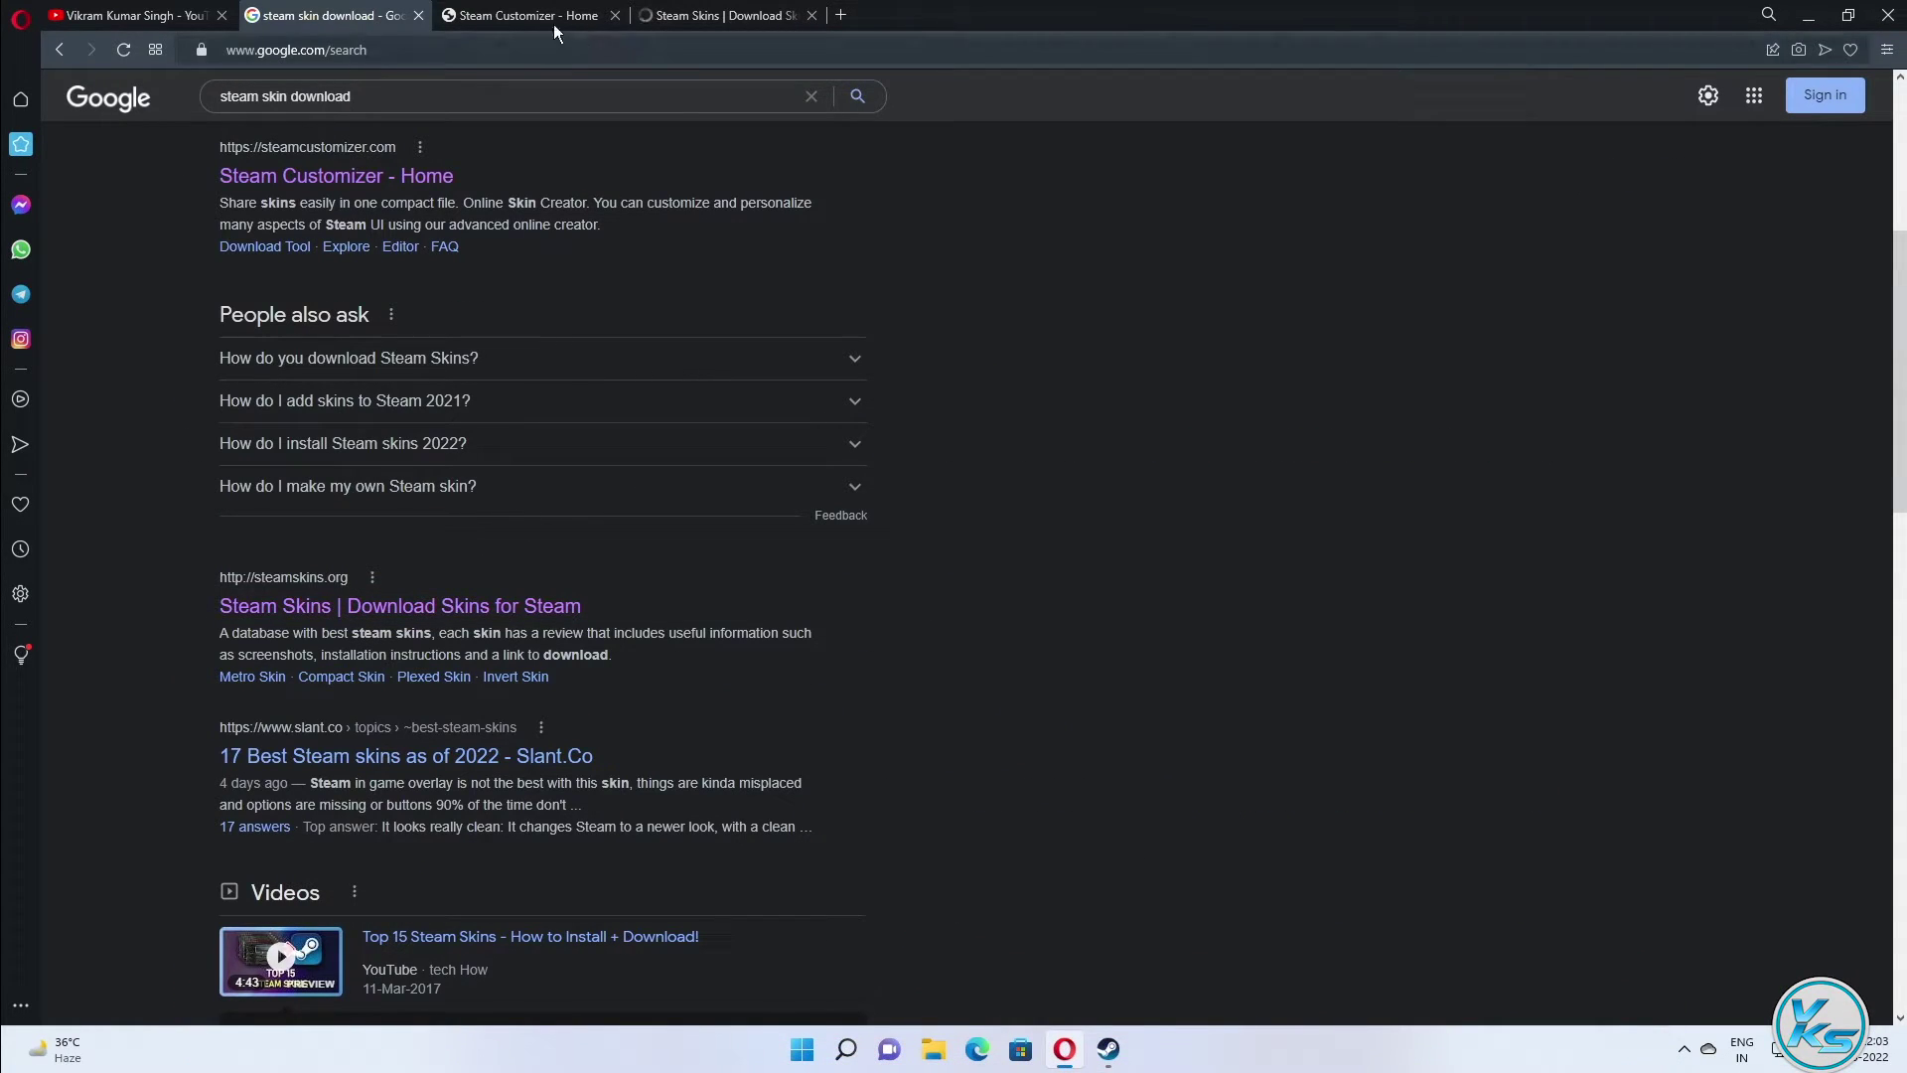
Step: Start creating a skin on the Steam Customizer site and set its font face to Segoe UI Light
{"action": "left_click", "coordinate": [534, 16]}
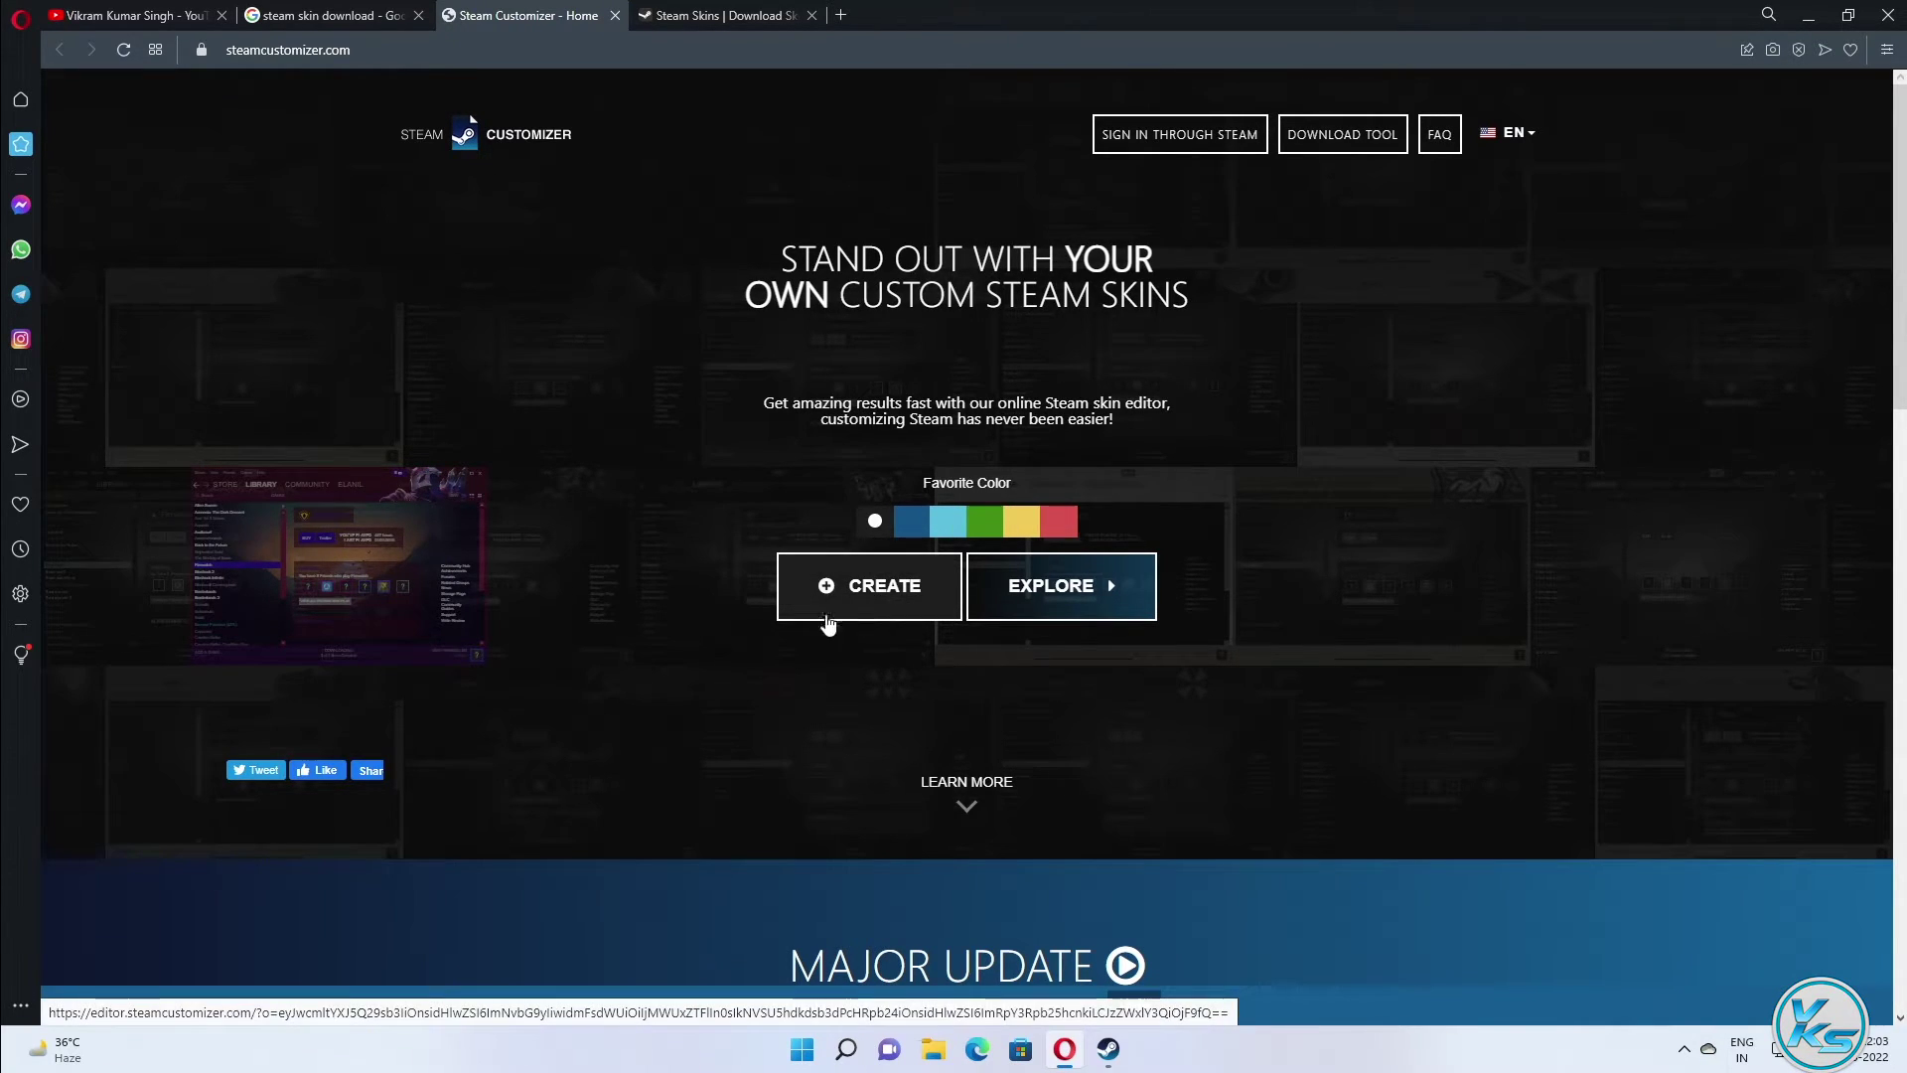
{"action": "left_click", "coordinate": [881, 596]}
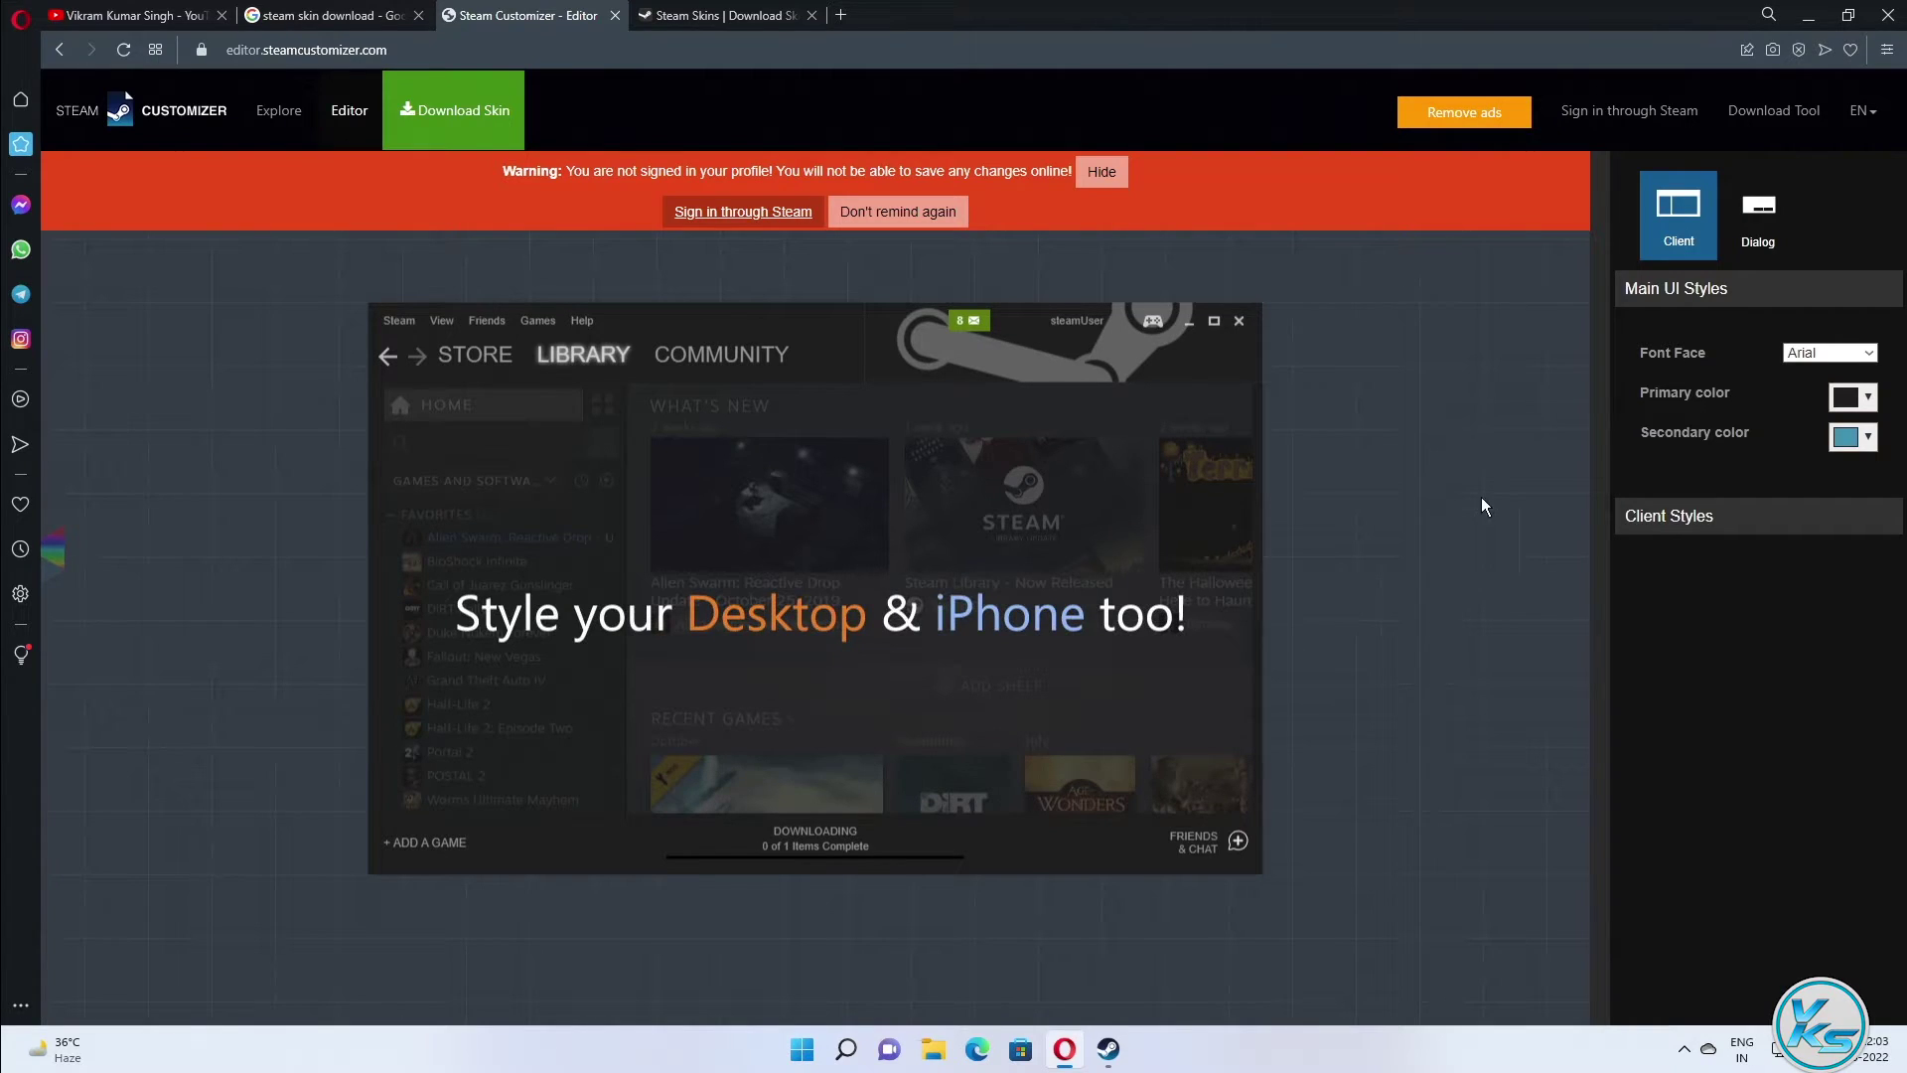
{"action": "left_click", "coordinate": [1820, 357]}
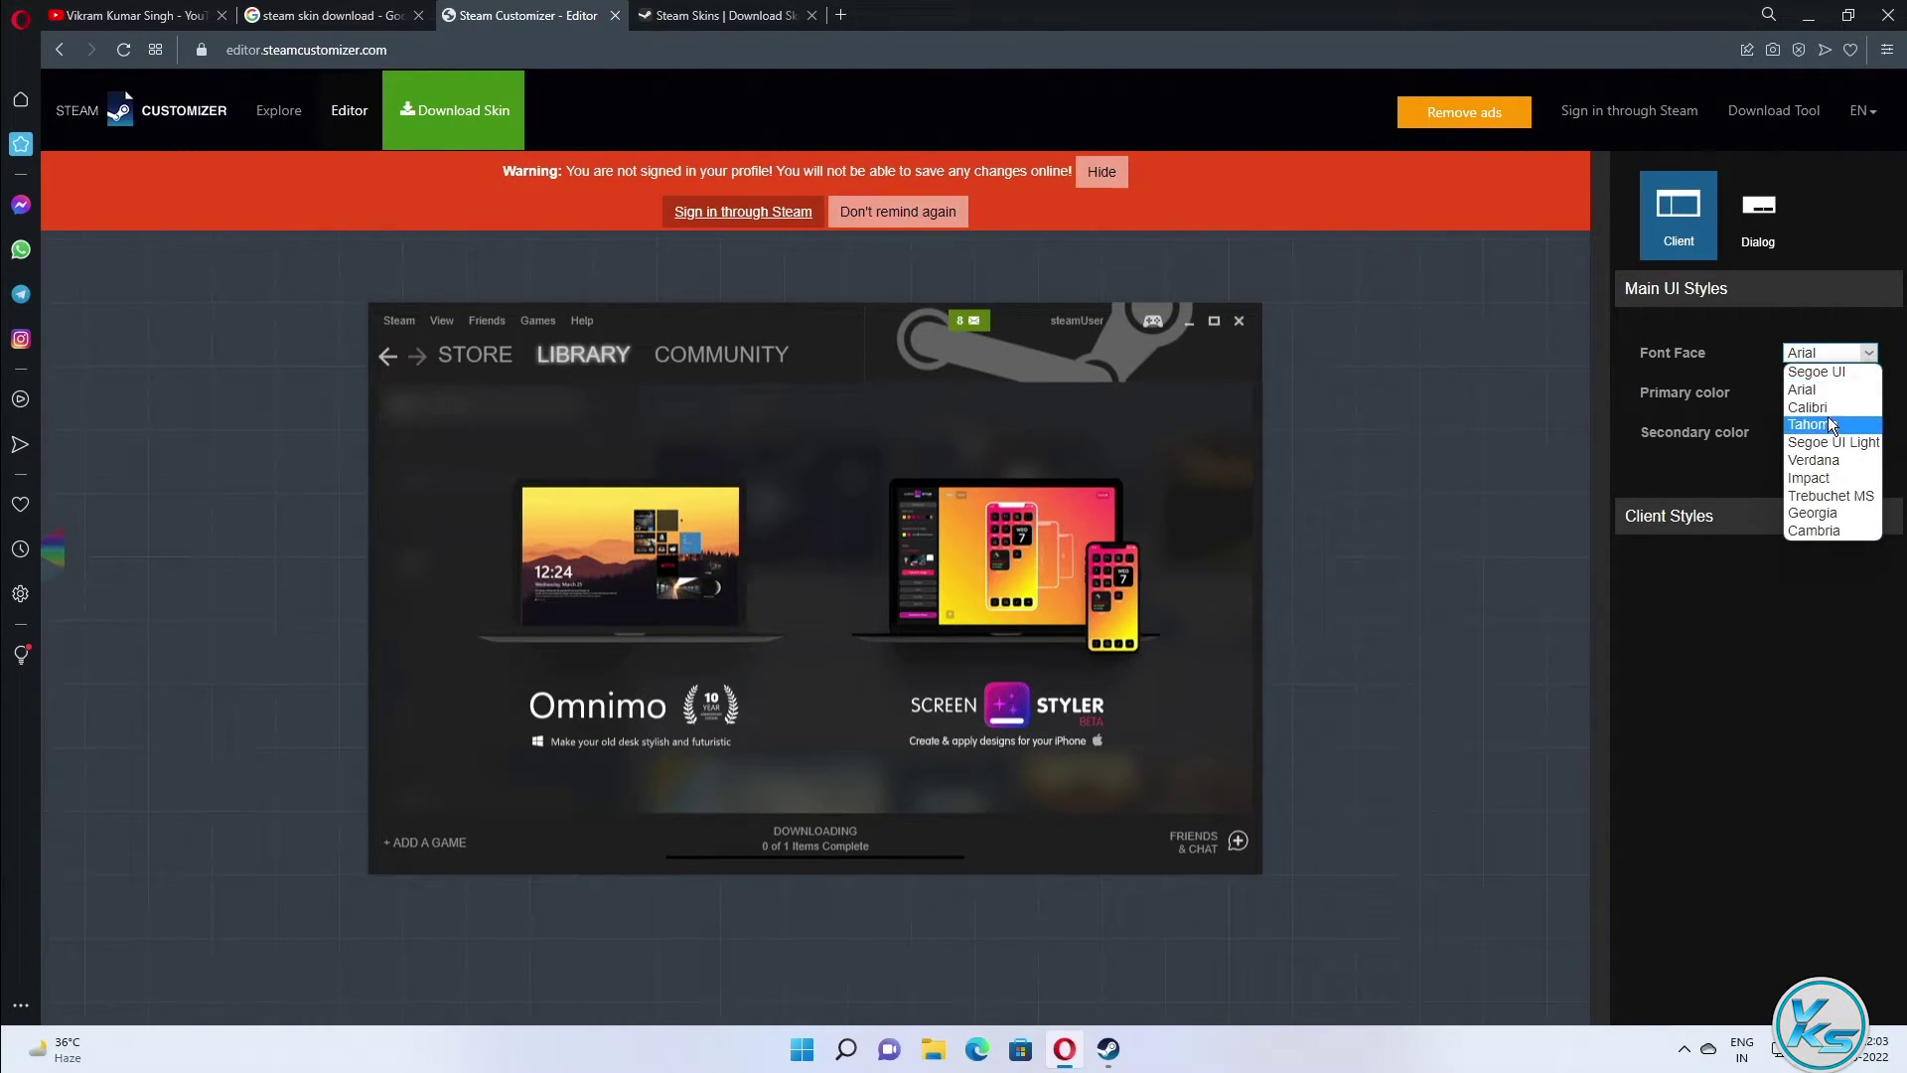
{"action": "left_click", "coordinate": [1831, 442]}
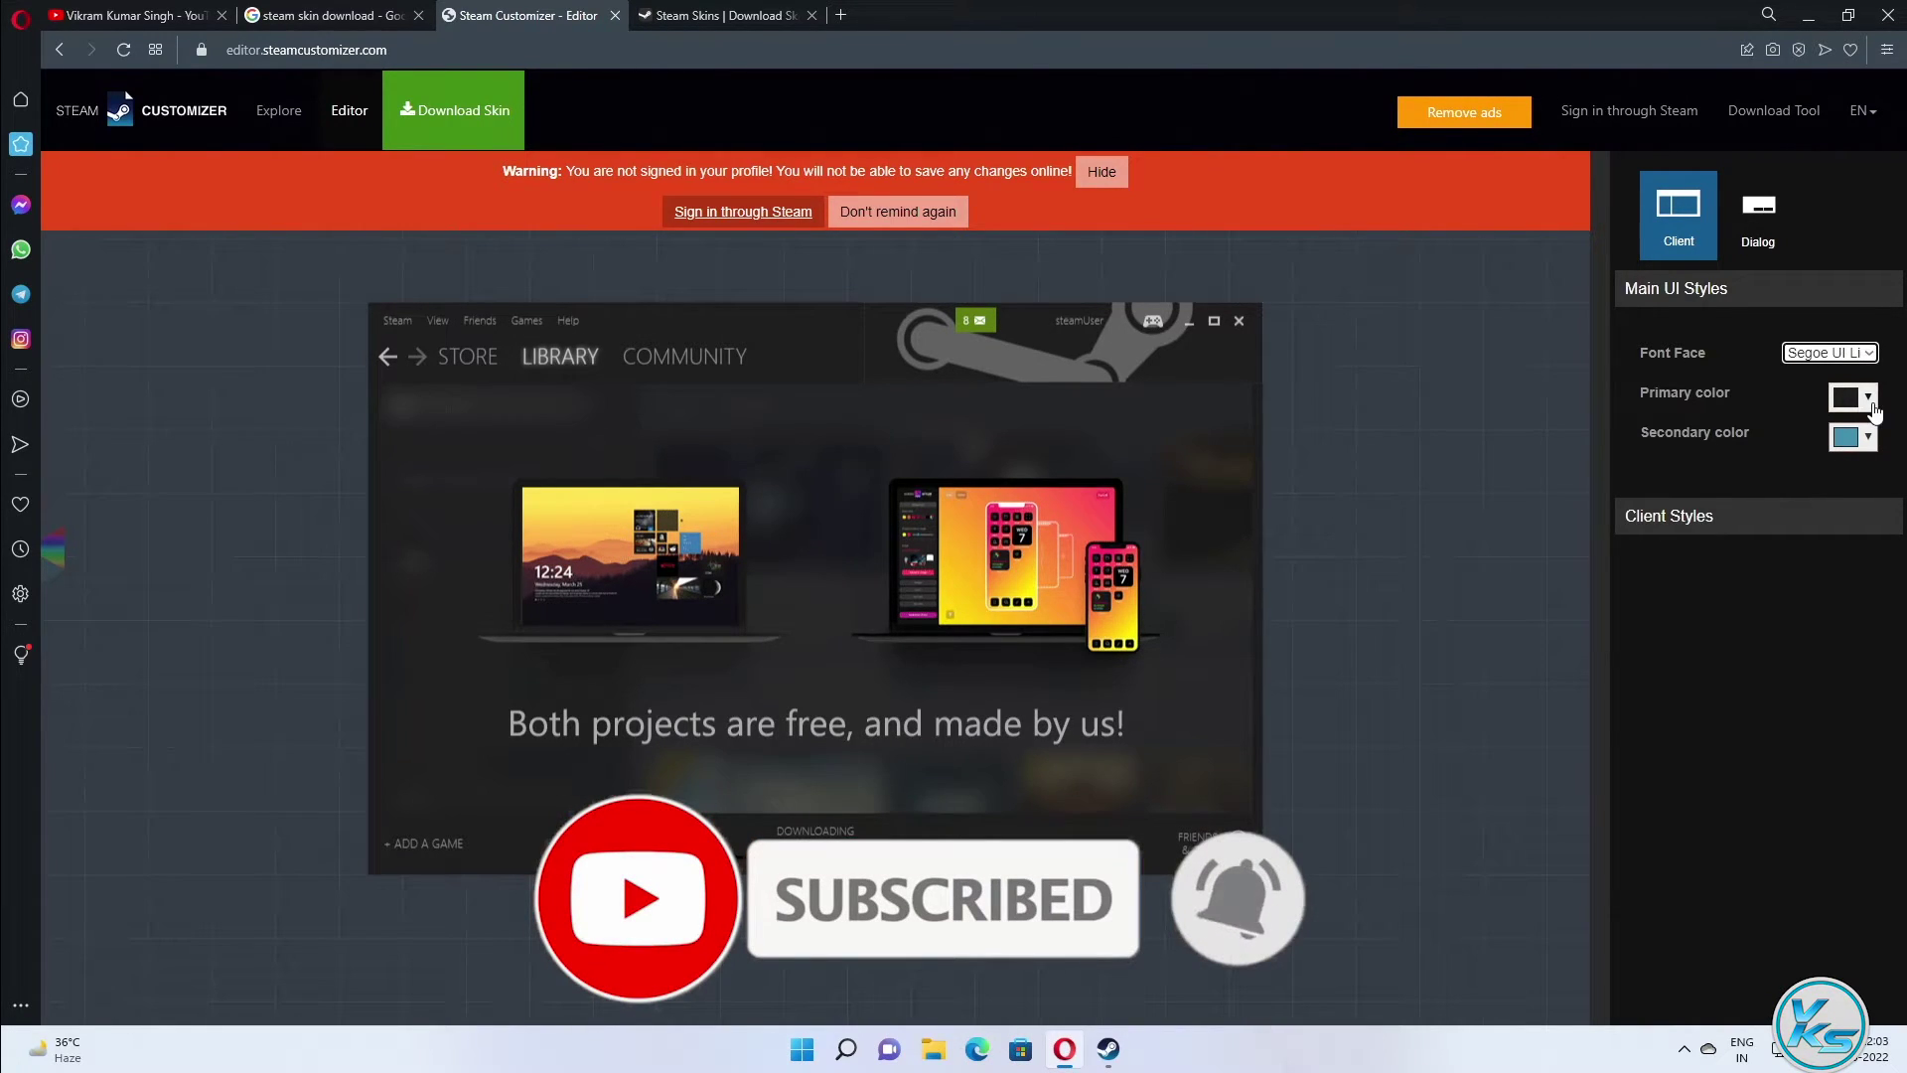
Step: Set the skin's primary color to the blue #2d3e92
{"action": "left_click", "coordinate": [1849, 398]}
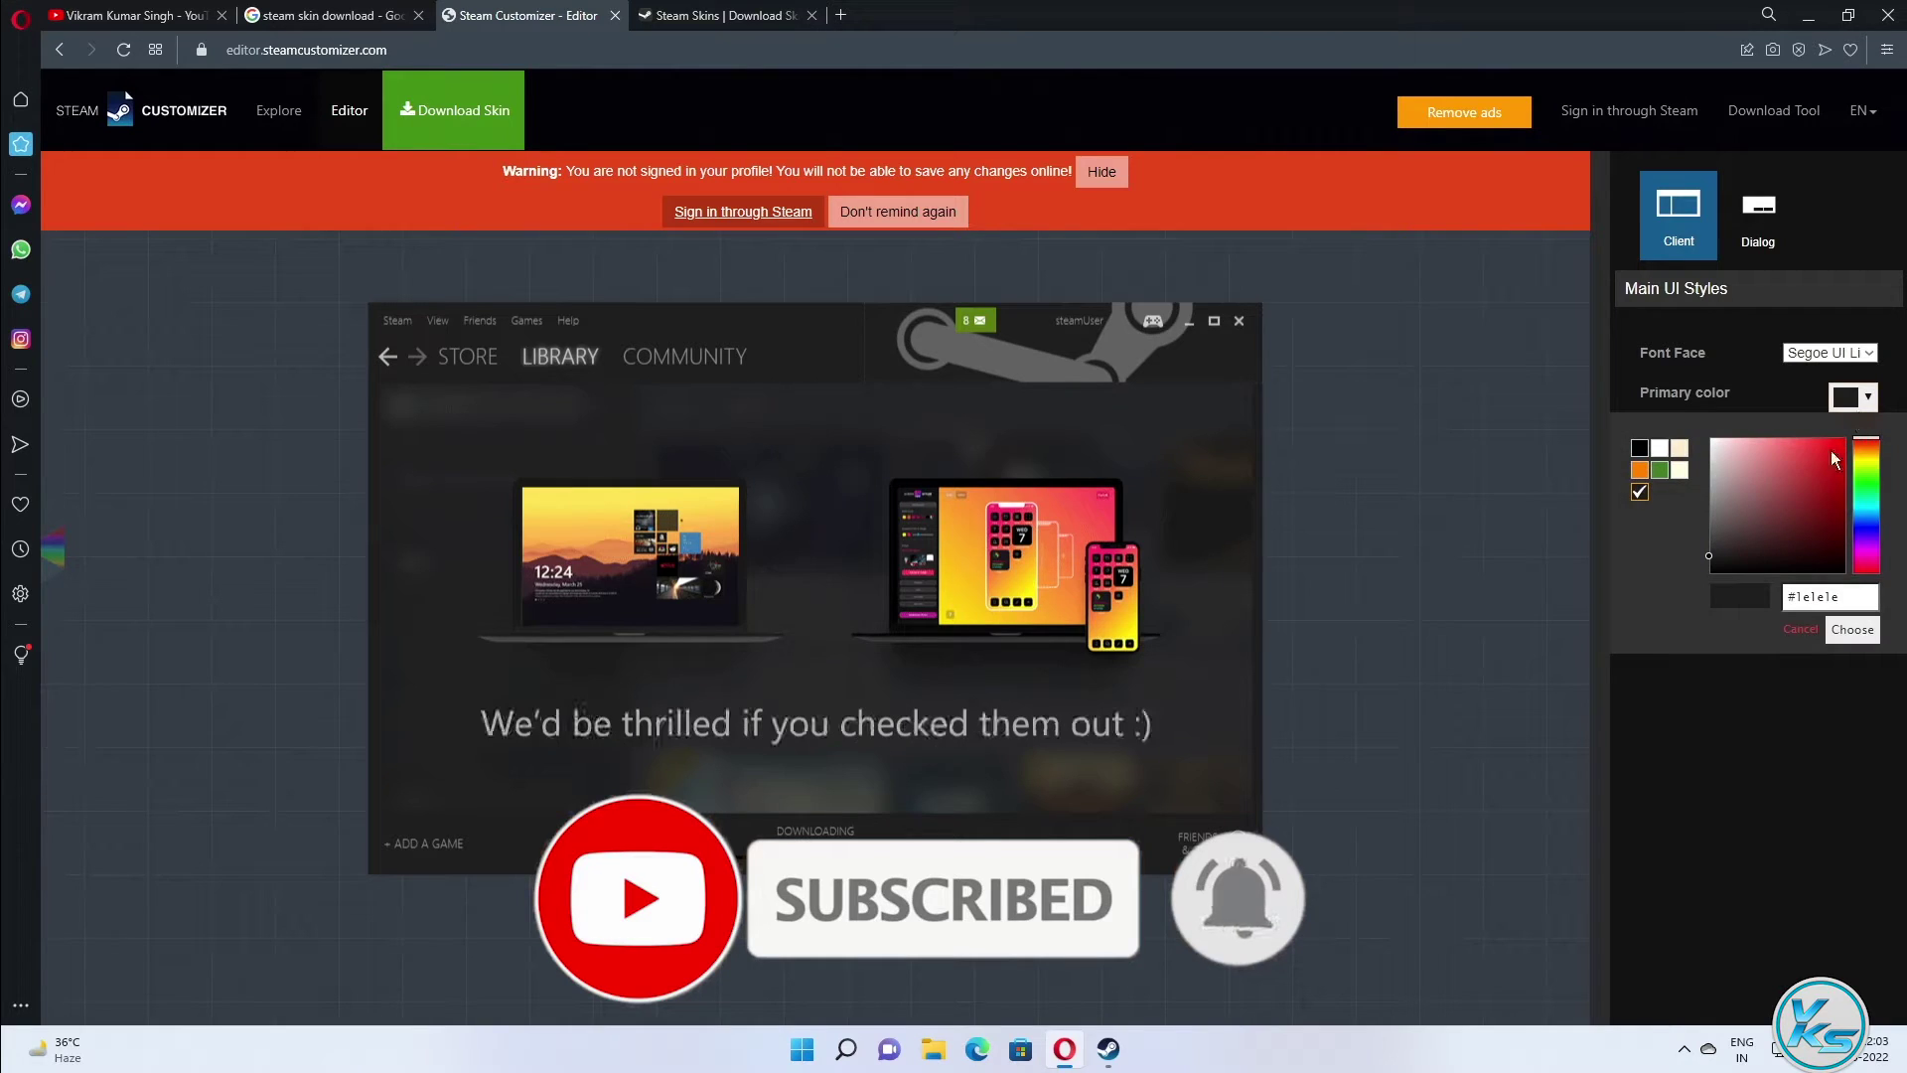
{"action": "left_click", "coordinate": [1802, 494]}
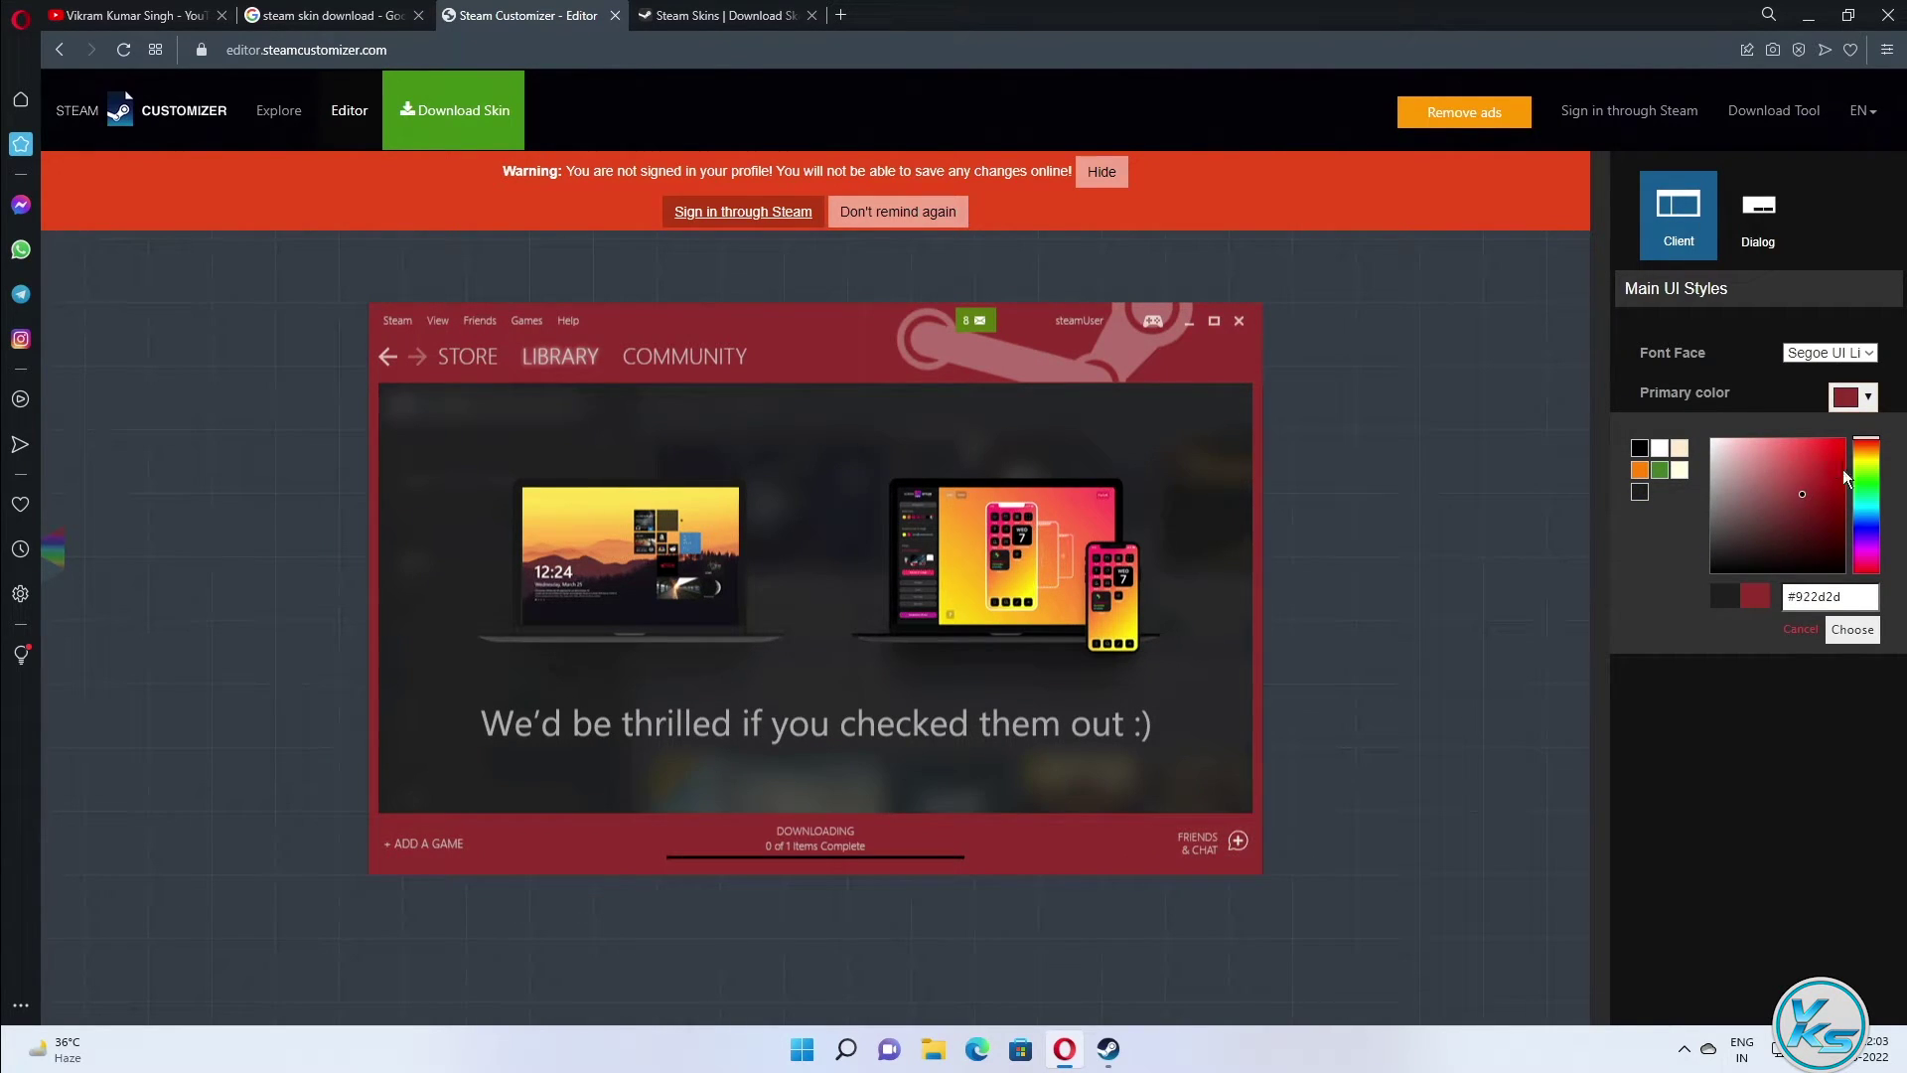
{"action": "left_click_drag", "start_coordinate": [1867, 487], "coordinate": [1867, 535]}
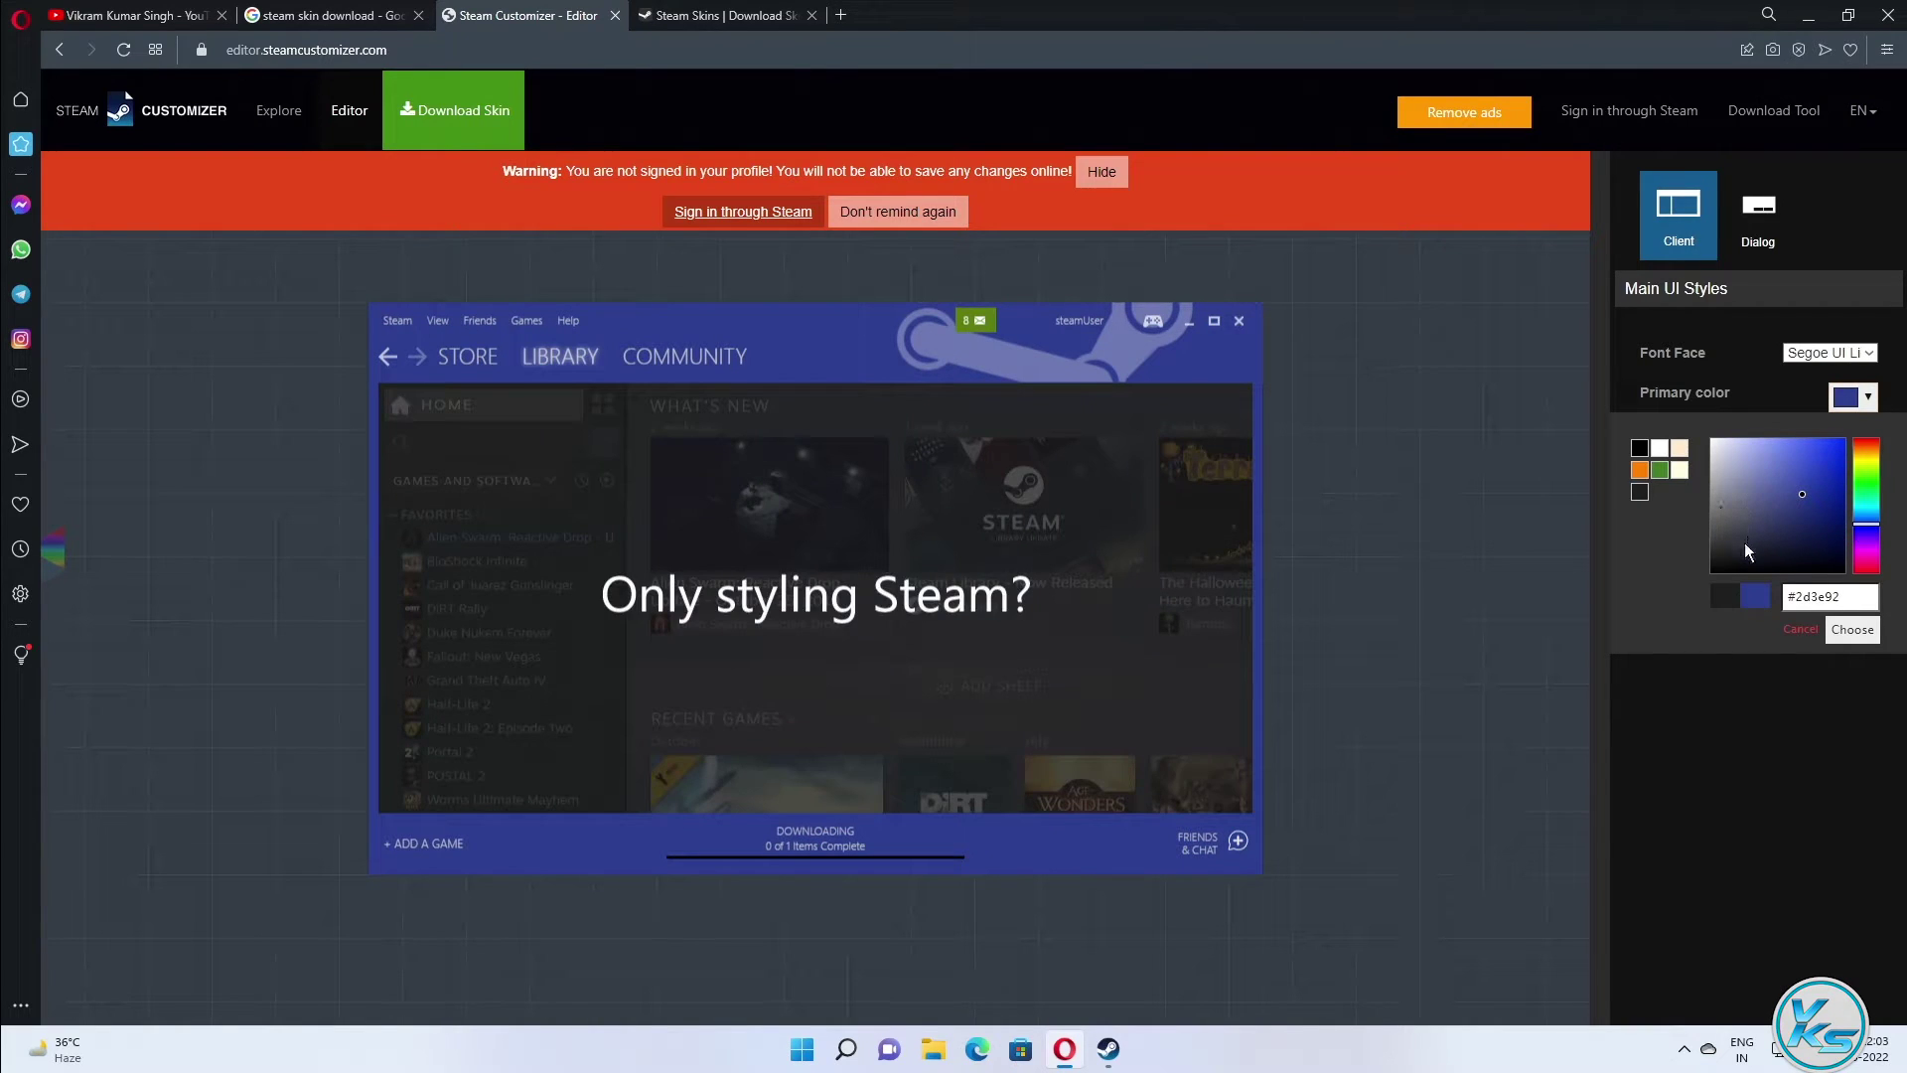
{"action": "left_click", "coordinate": [1816, 687]}
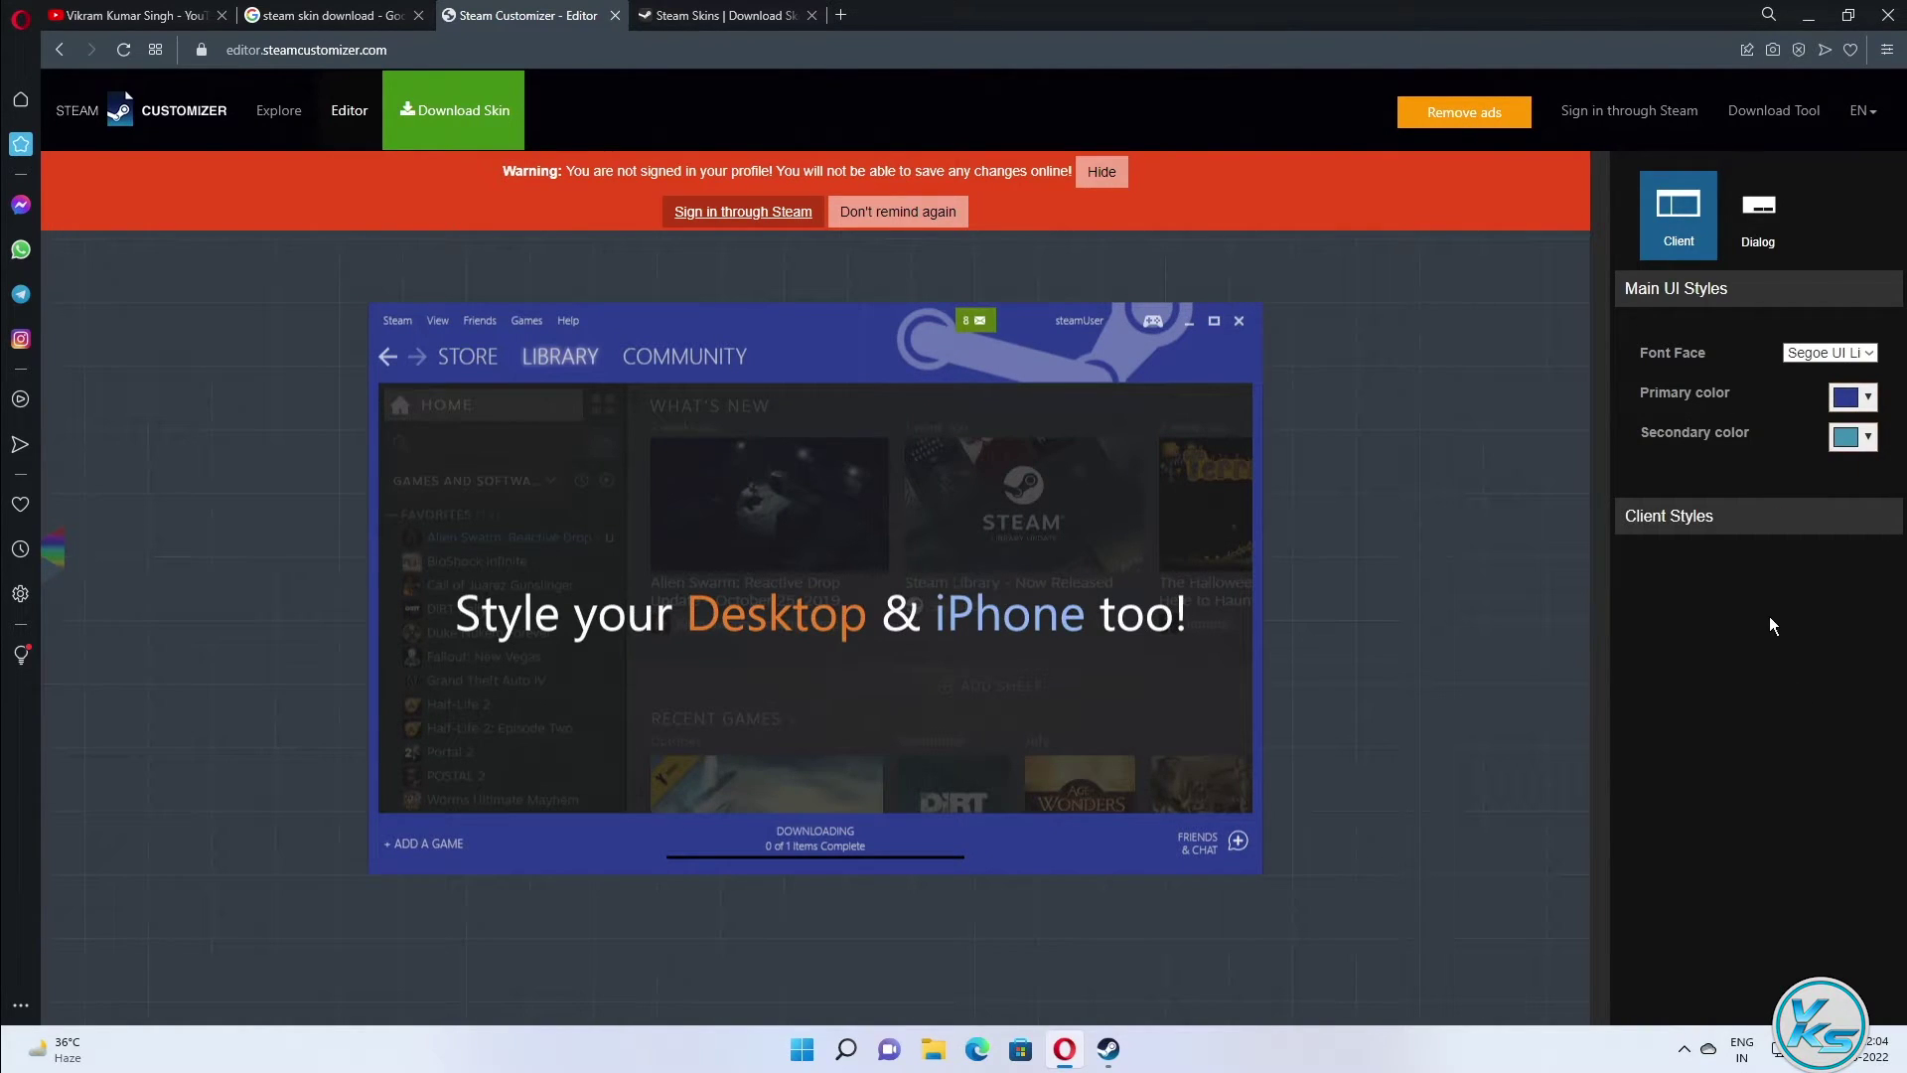
Step: Set the skin's secondary color to the light blue #56a9c9 and download the finished skin
{"action": "left_click", "coordinate": [1865, 441]}
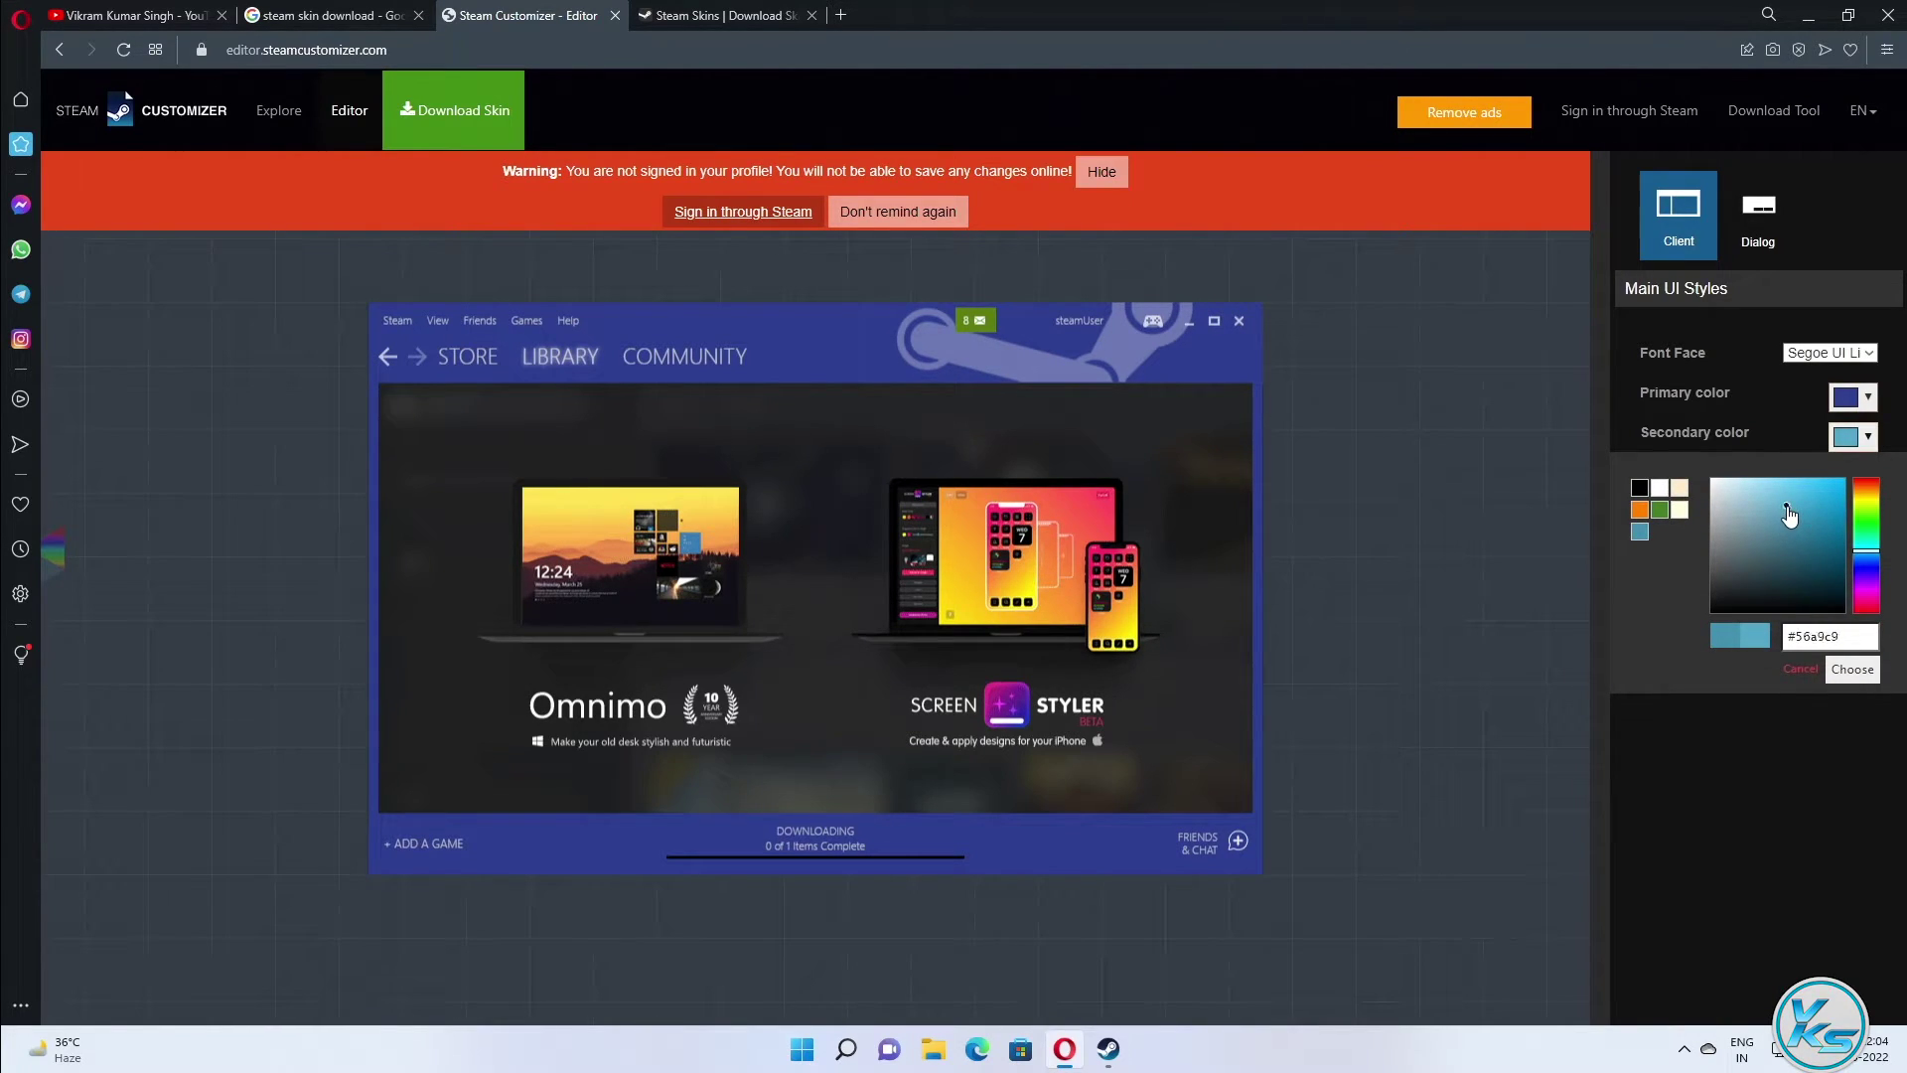
{"action": "left_click", "coordinate": [1713, 753]}
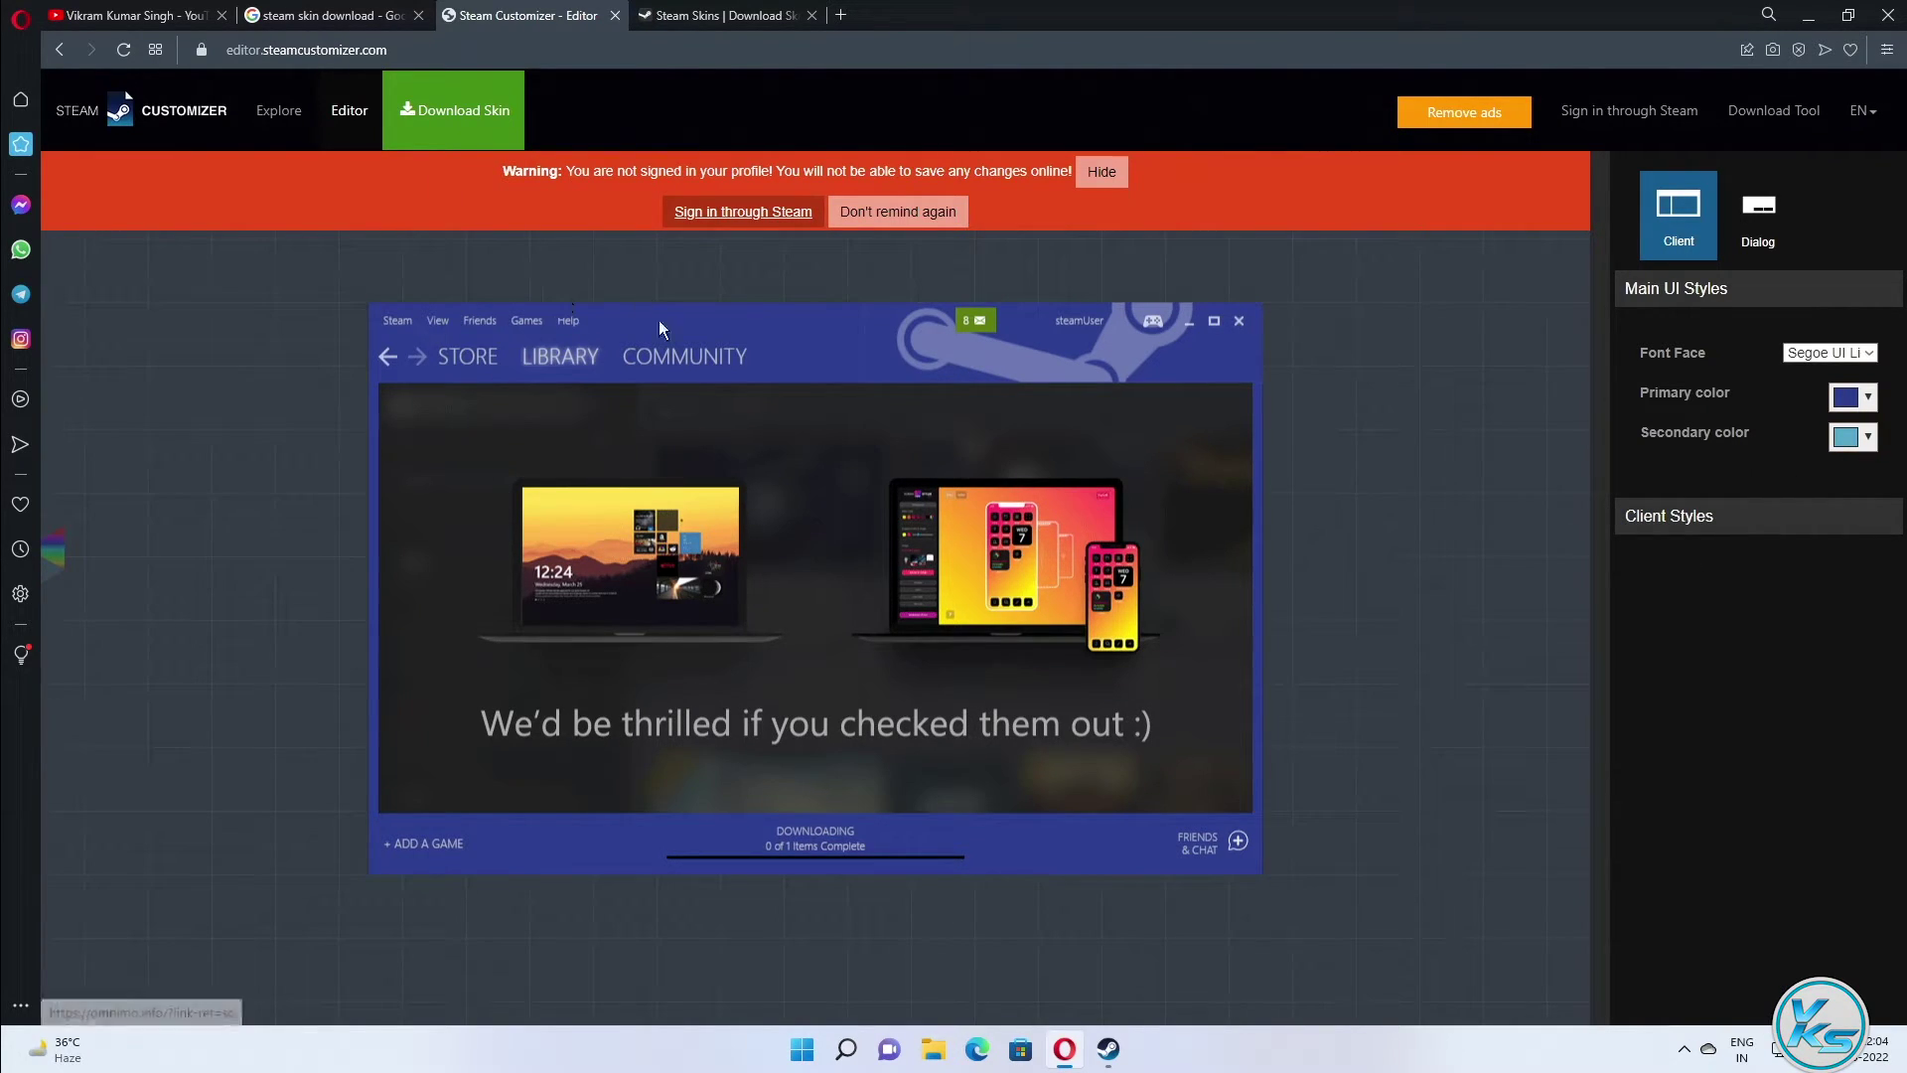
{"action": "left_click", "coordinate": [464, 114]}
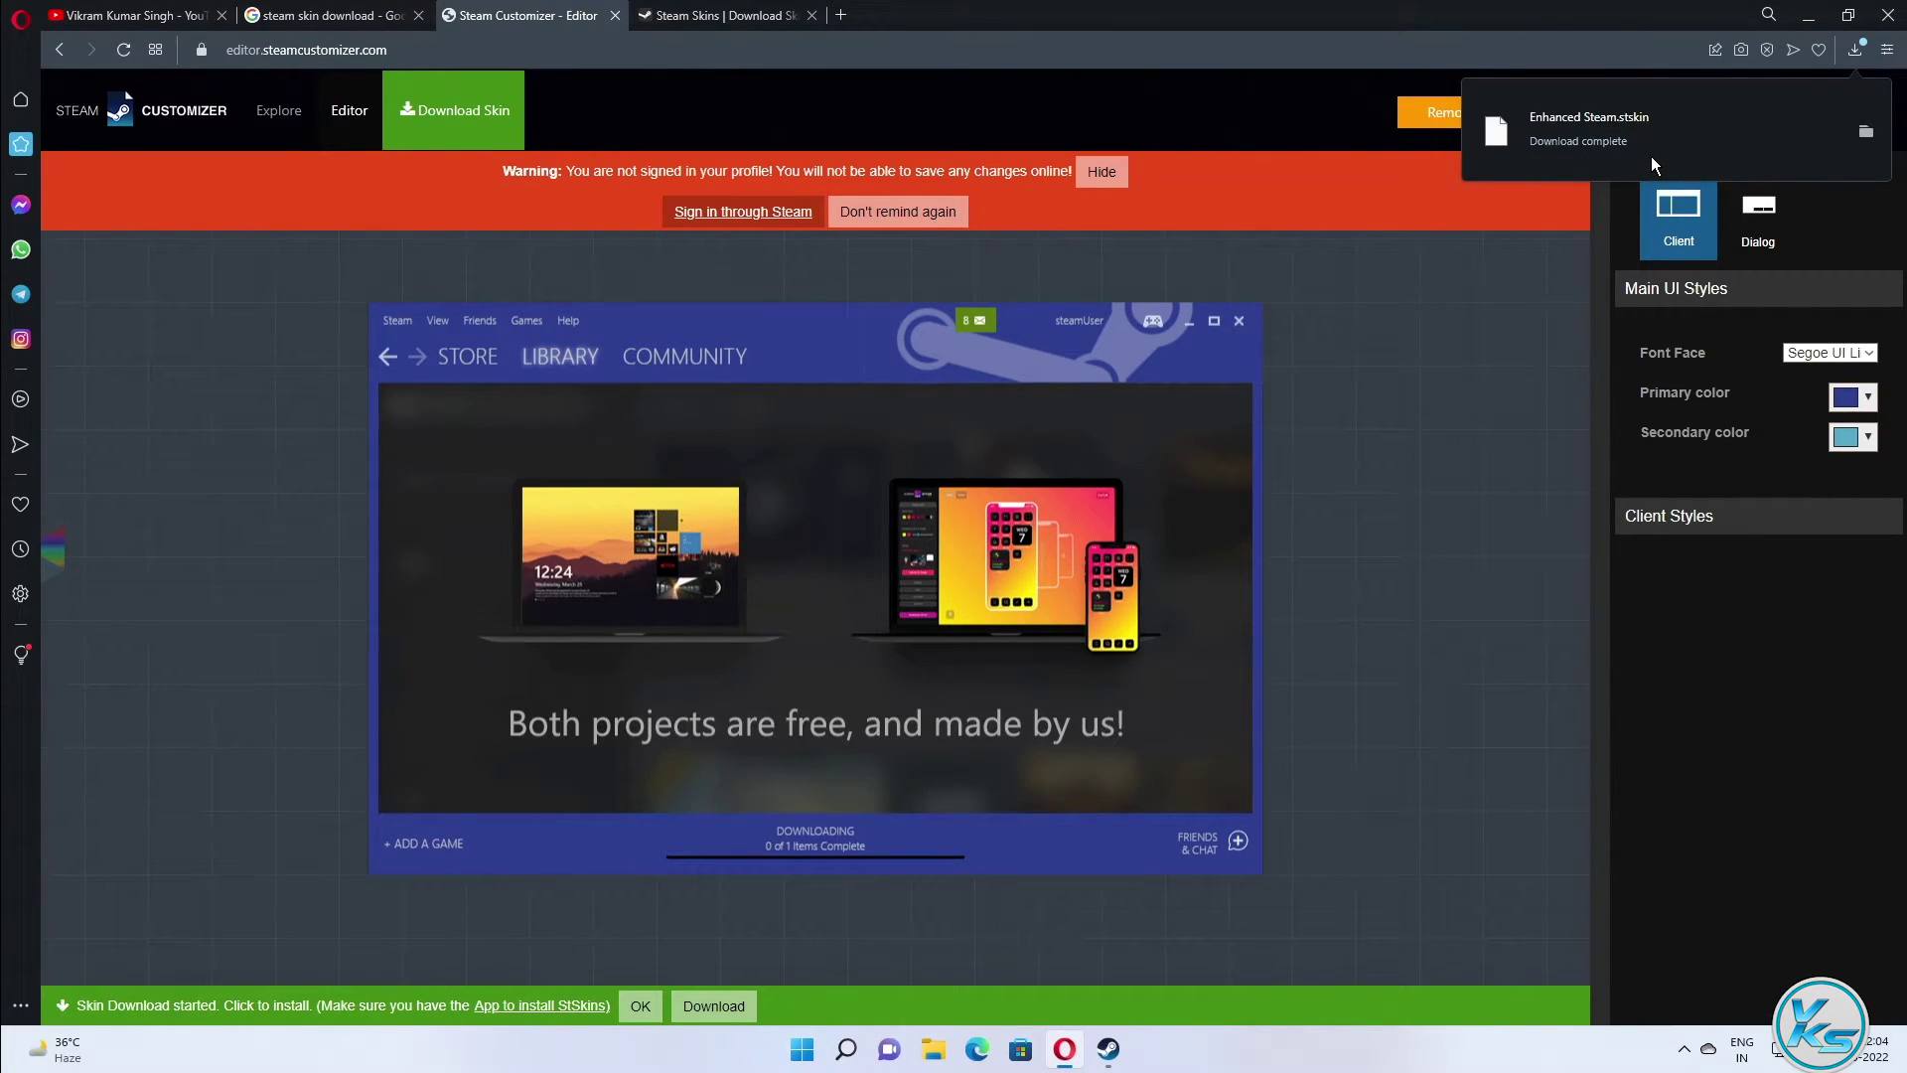
Step: Browse the skins on the steamskins.org page and open the Metro Skin page
{"action": "left_click", "coordinate": [721, 22]}
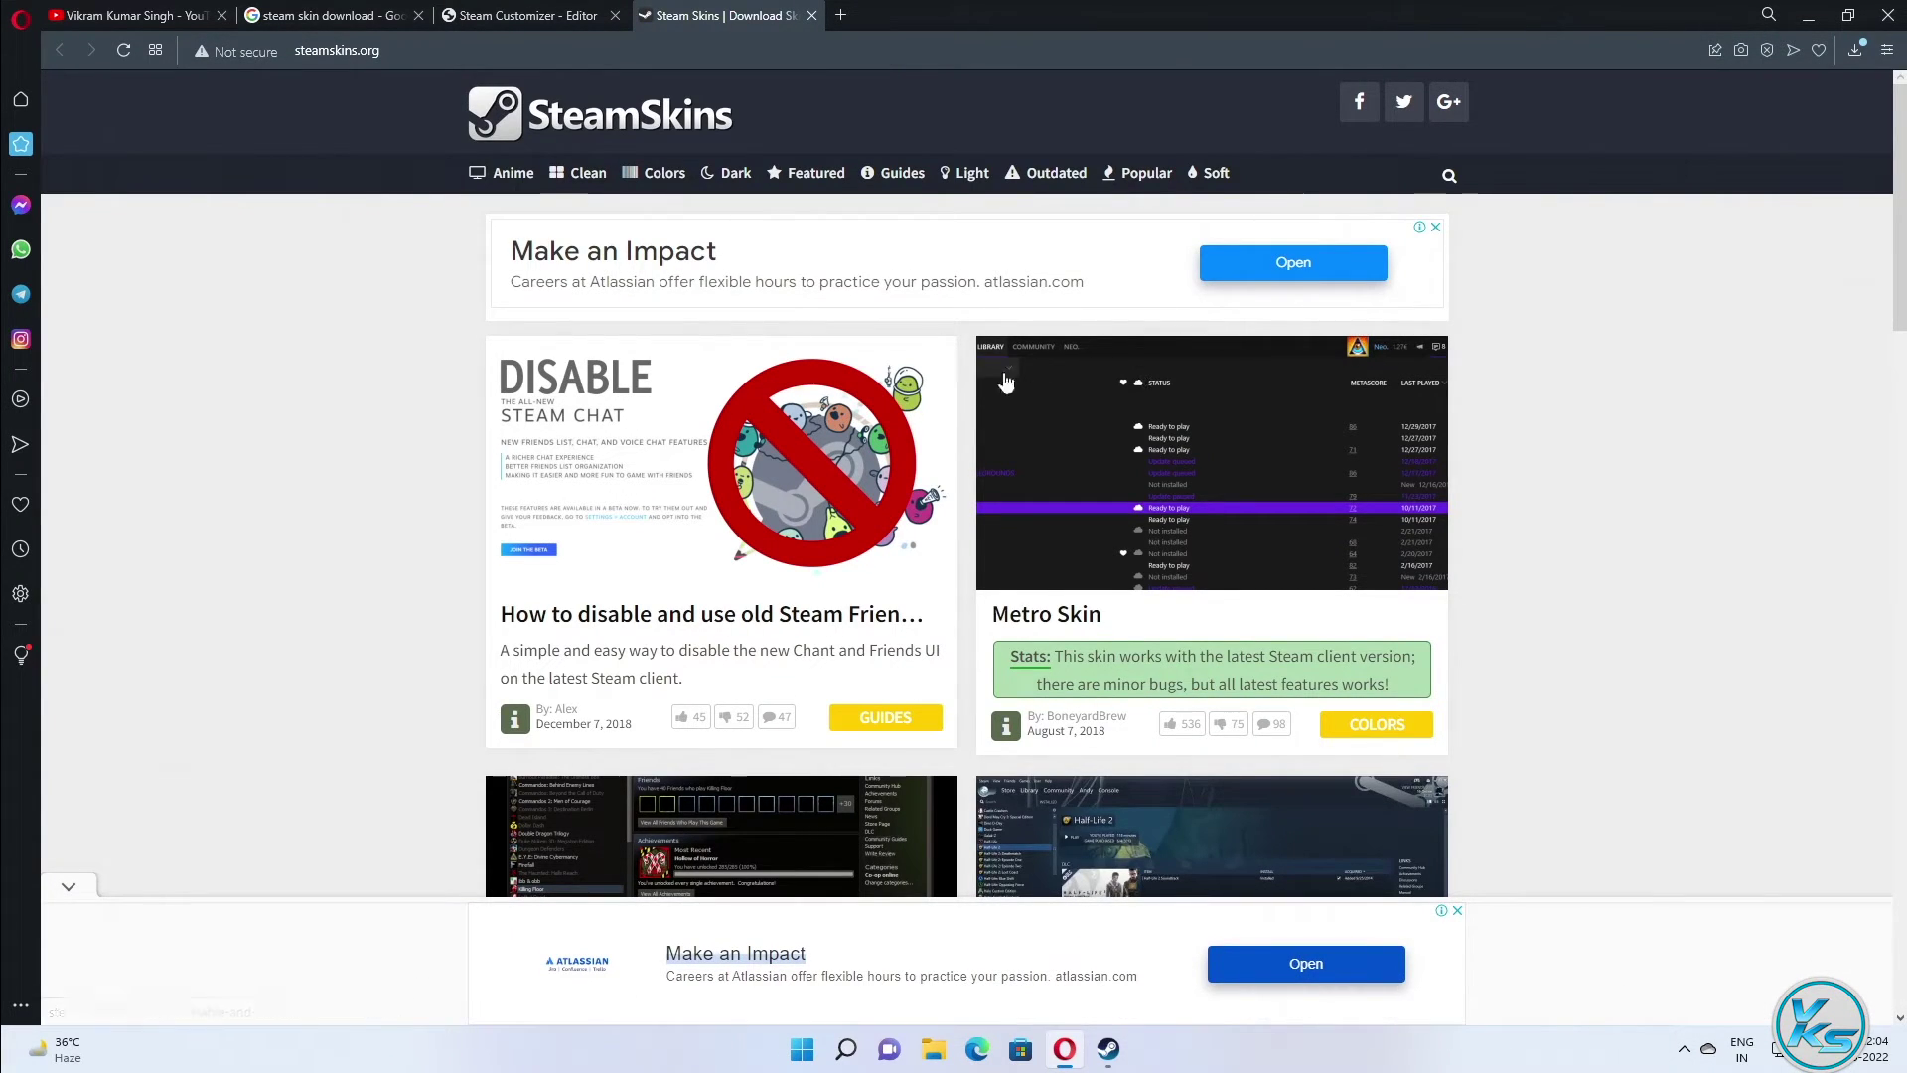
{"action": "scroll", "coordinate": [959, 616], "scroll_direction": "down", "scroll_amount": 3}
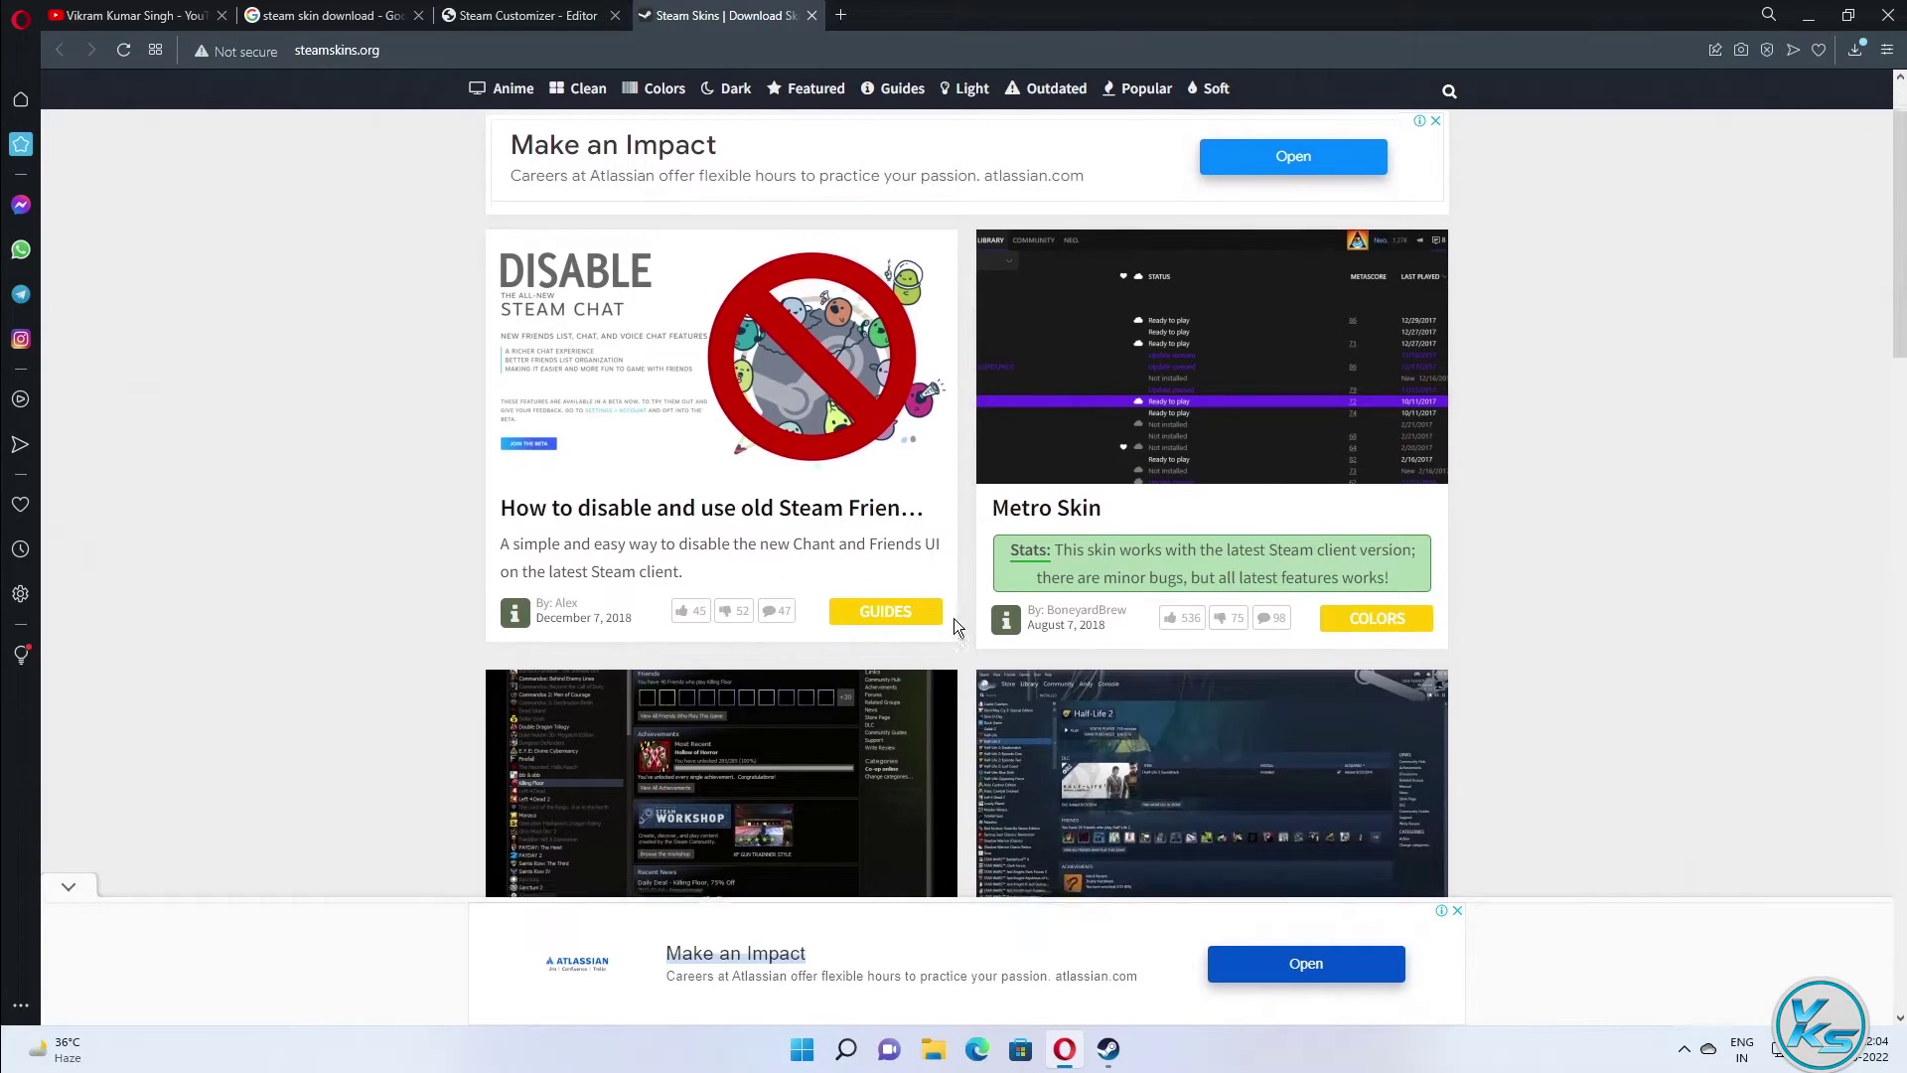
{"action": "scroll", "coordinate": [1242, 628], "scroll_direction": "up", "scroll_amount": 2}
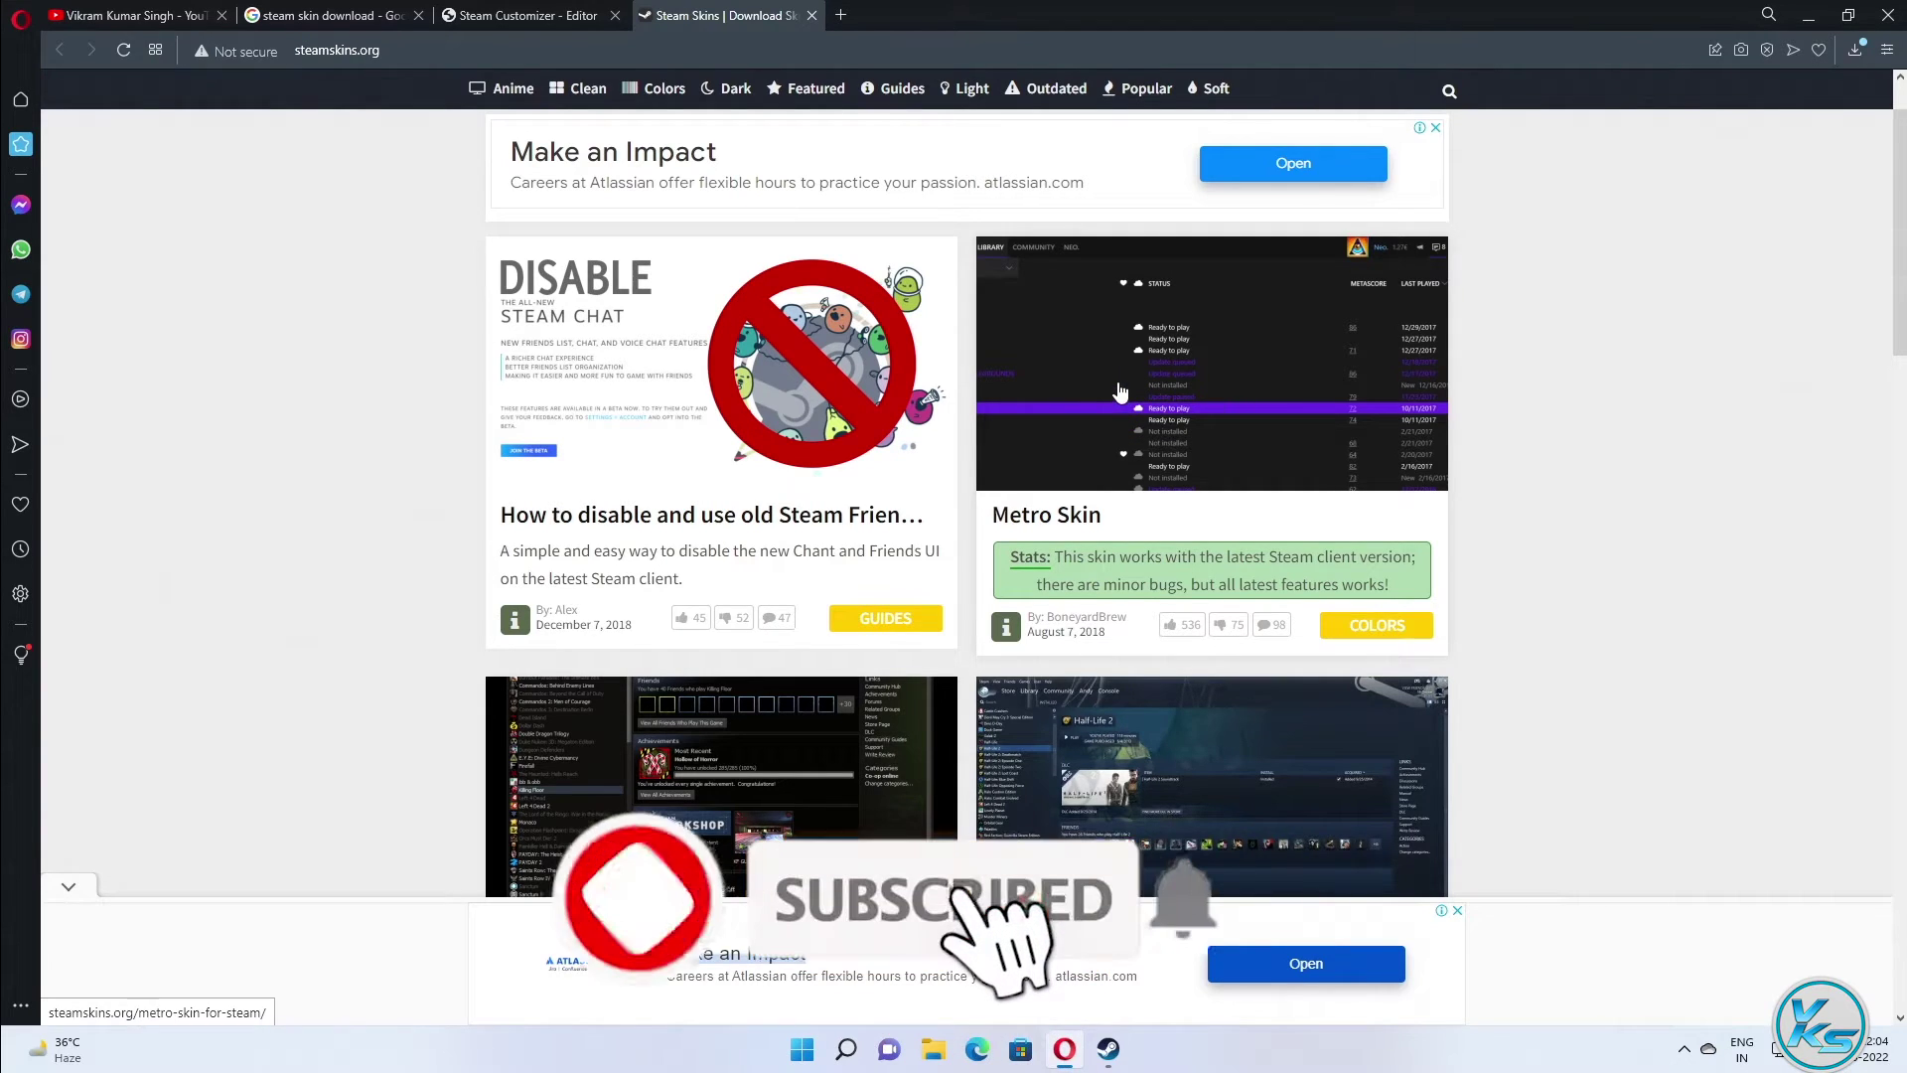
{"action": "left_click", "coordinate": [1120, 392]}
{"action": "left_click", "coordinate": [1083, 657]}
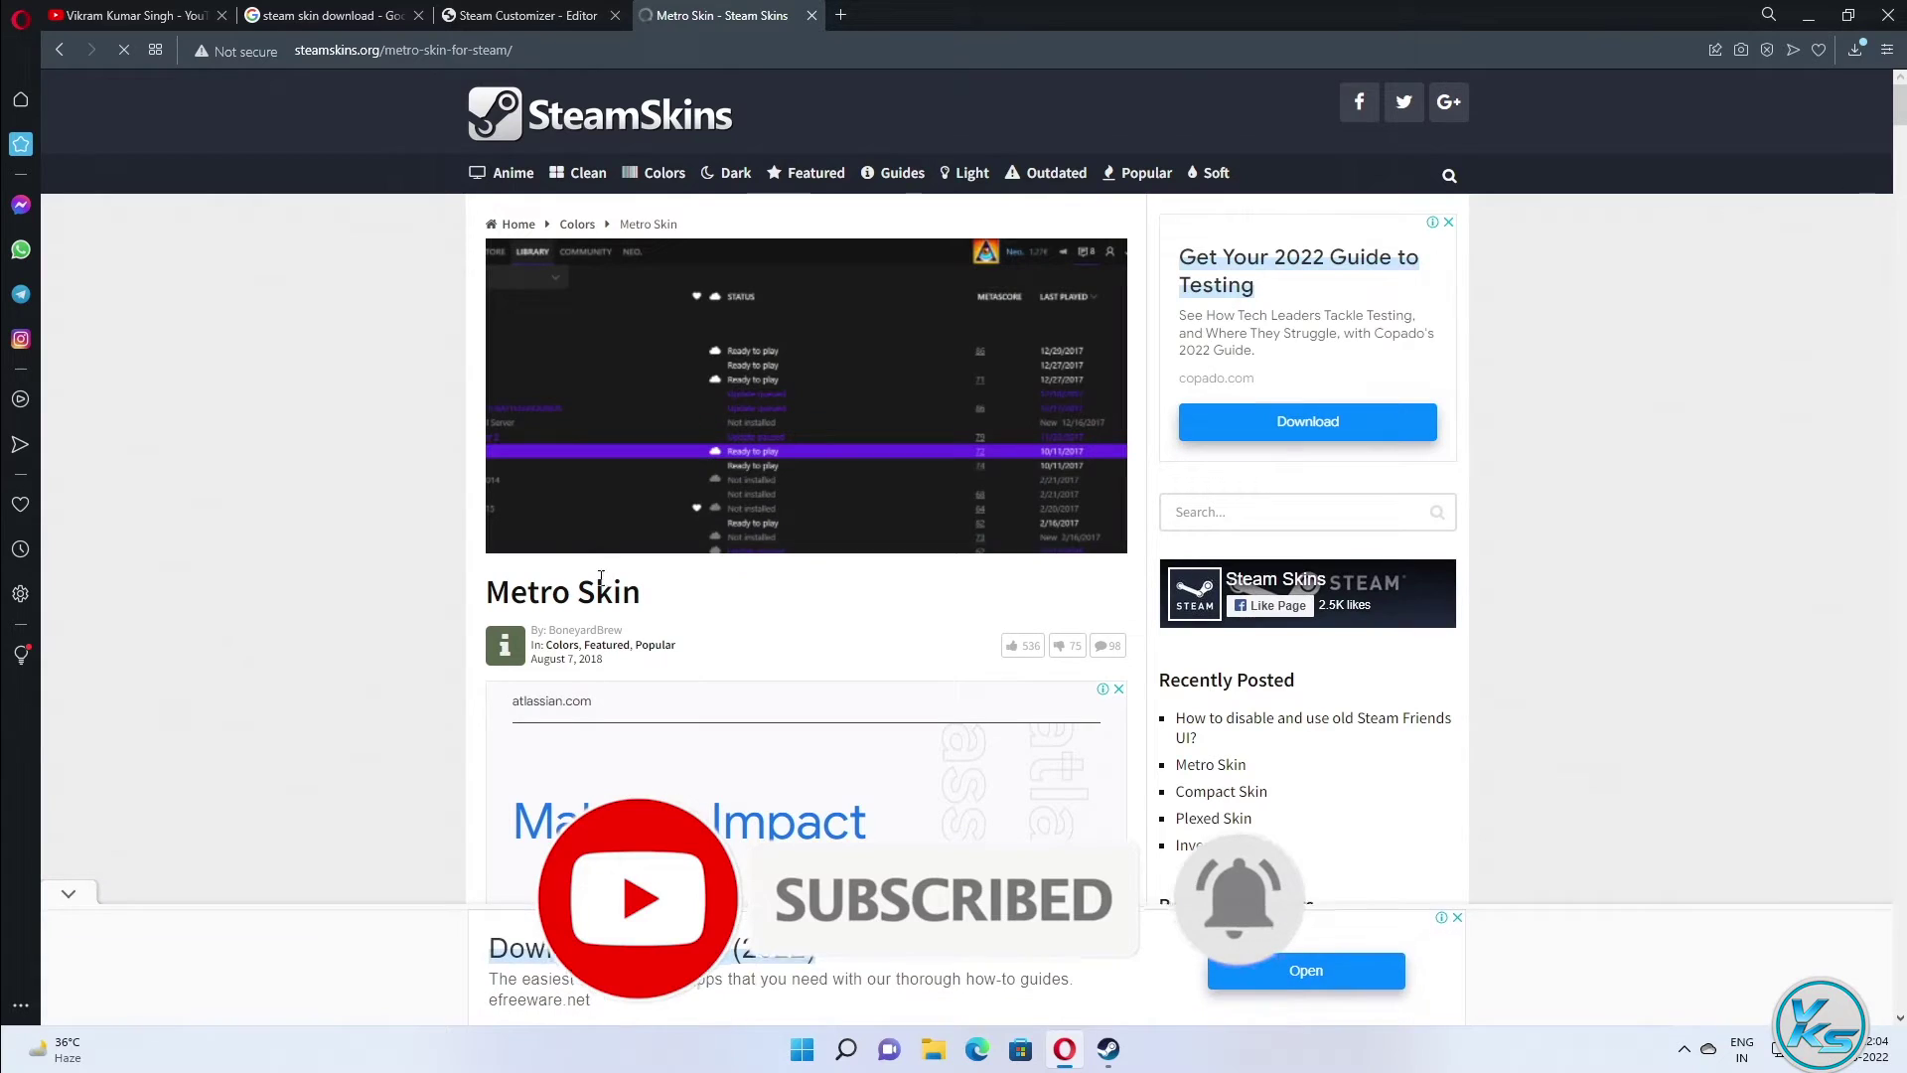
Step: Download Metro 4.3.zip from steamskins.org through the Metro Skin page's direct download
{"action": "scroll", "coordinate": [530, 564], "scroll_direction": "down", "scroll_amount": 10}
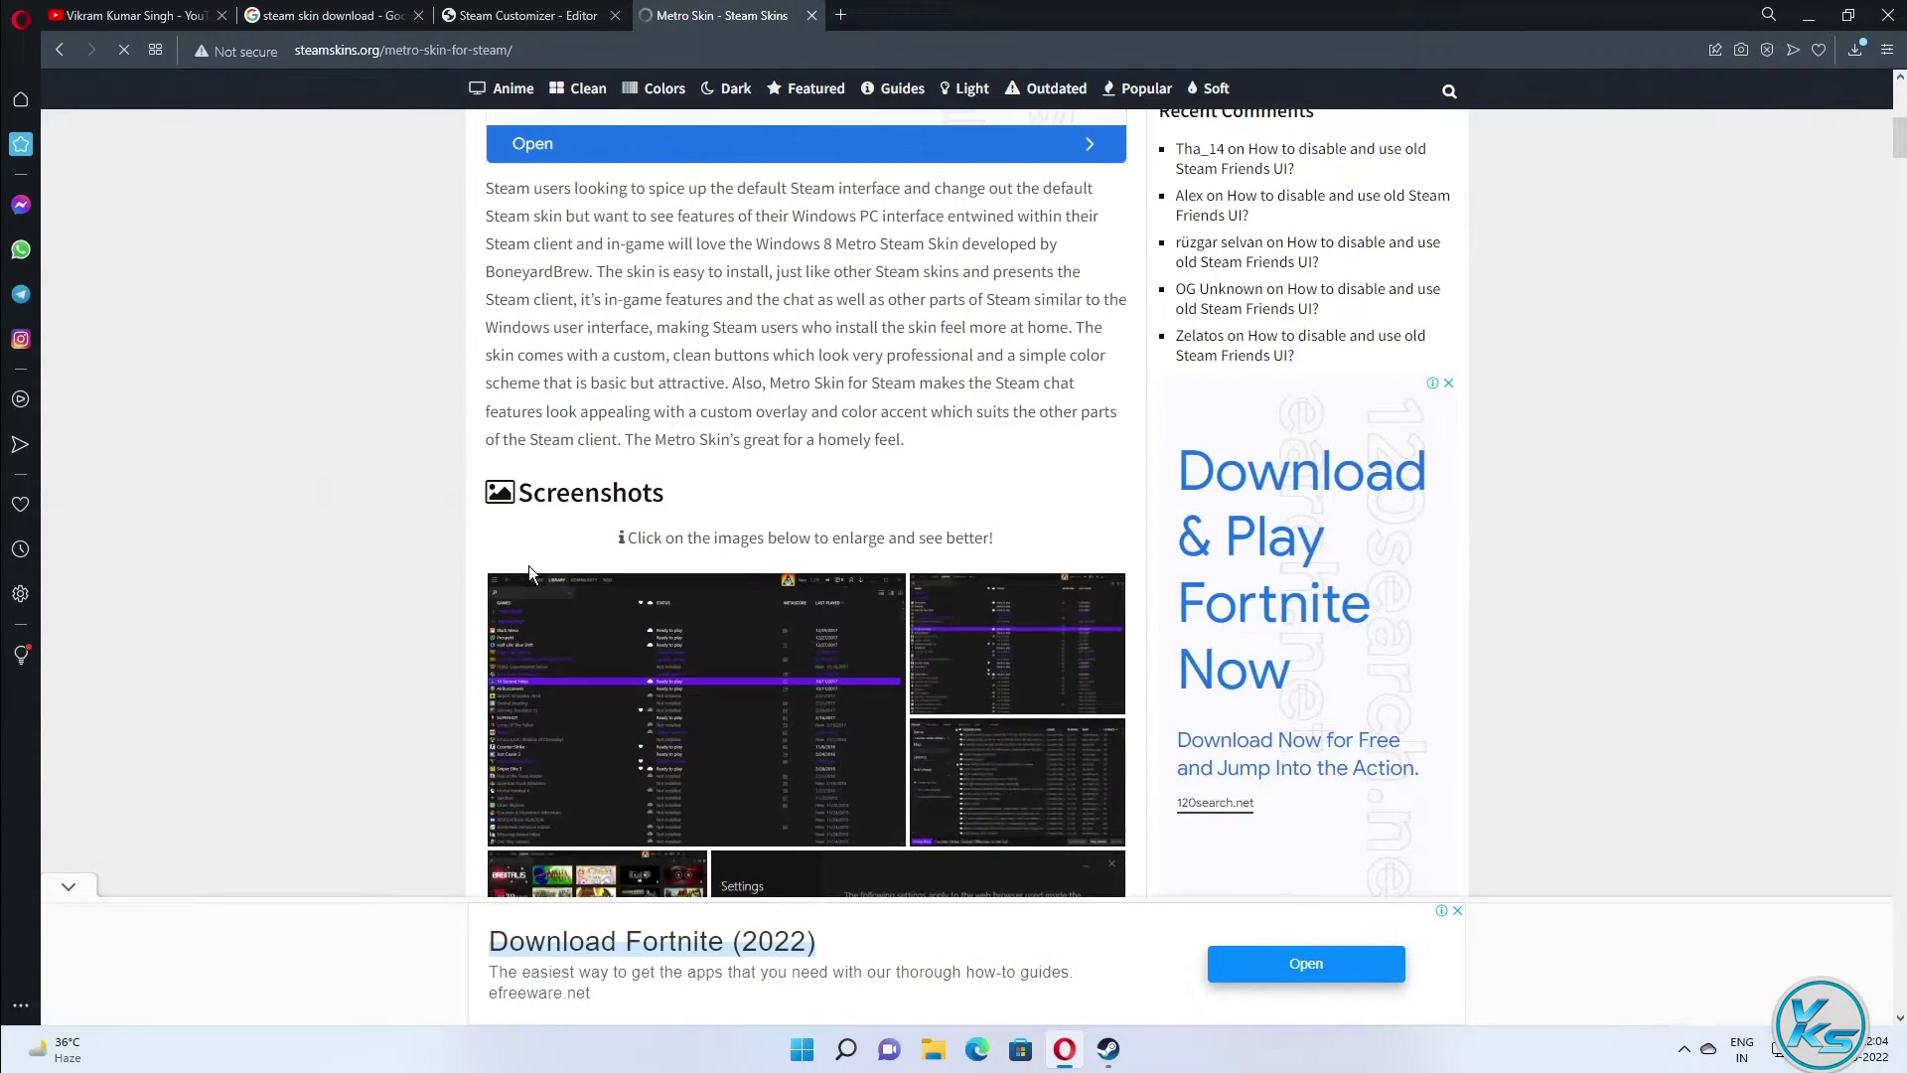
{"action": "scroll", "coordinate": [529, 564], "scroll_direction": "down", "scroll_amount": 10}
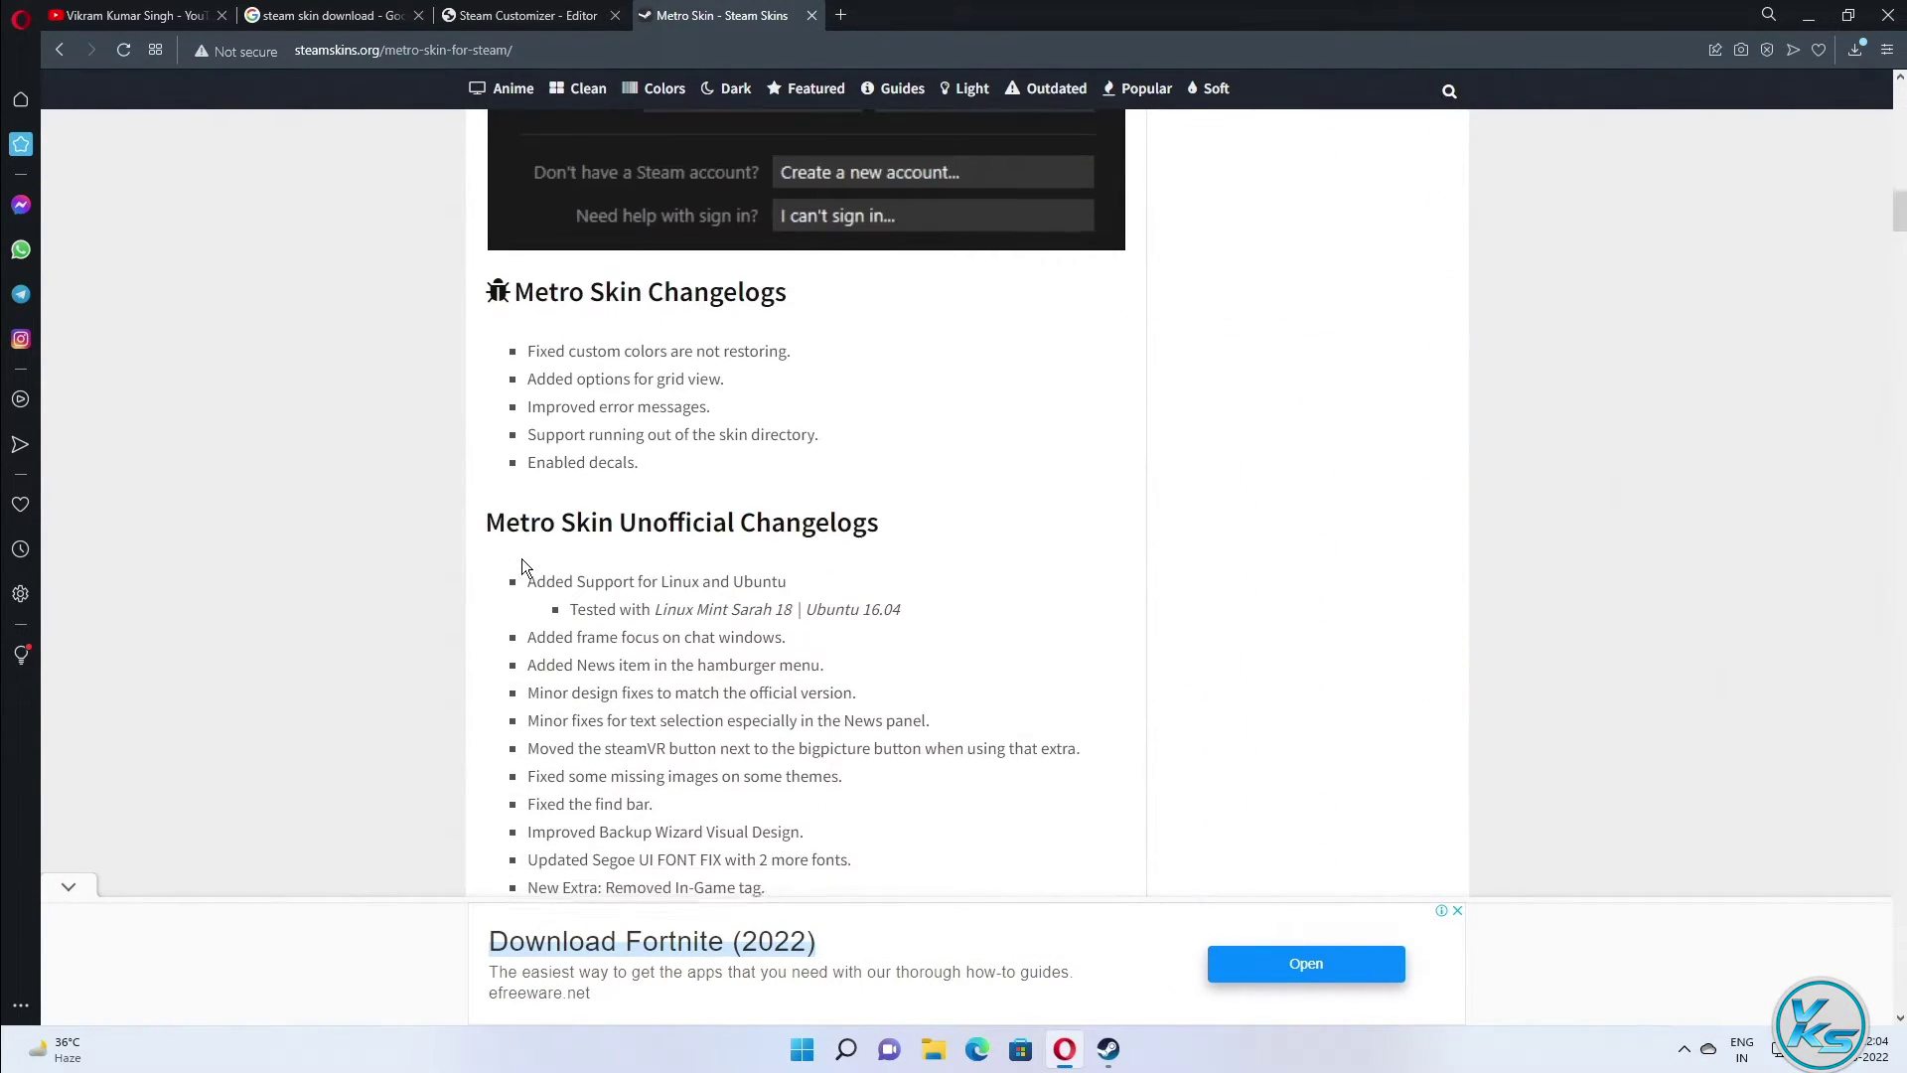
{"action": "scroll", "coordinate": [523, 564], "scroll_direction": "down", "scroll_amount": 12}
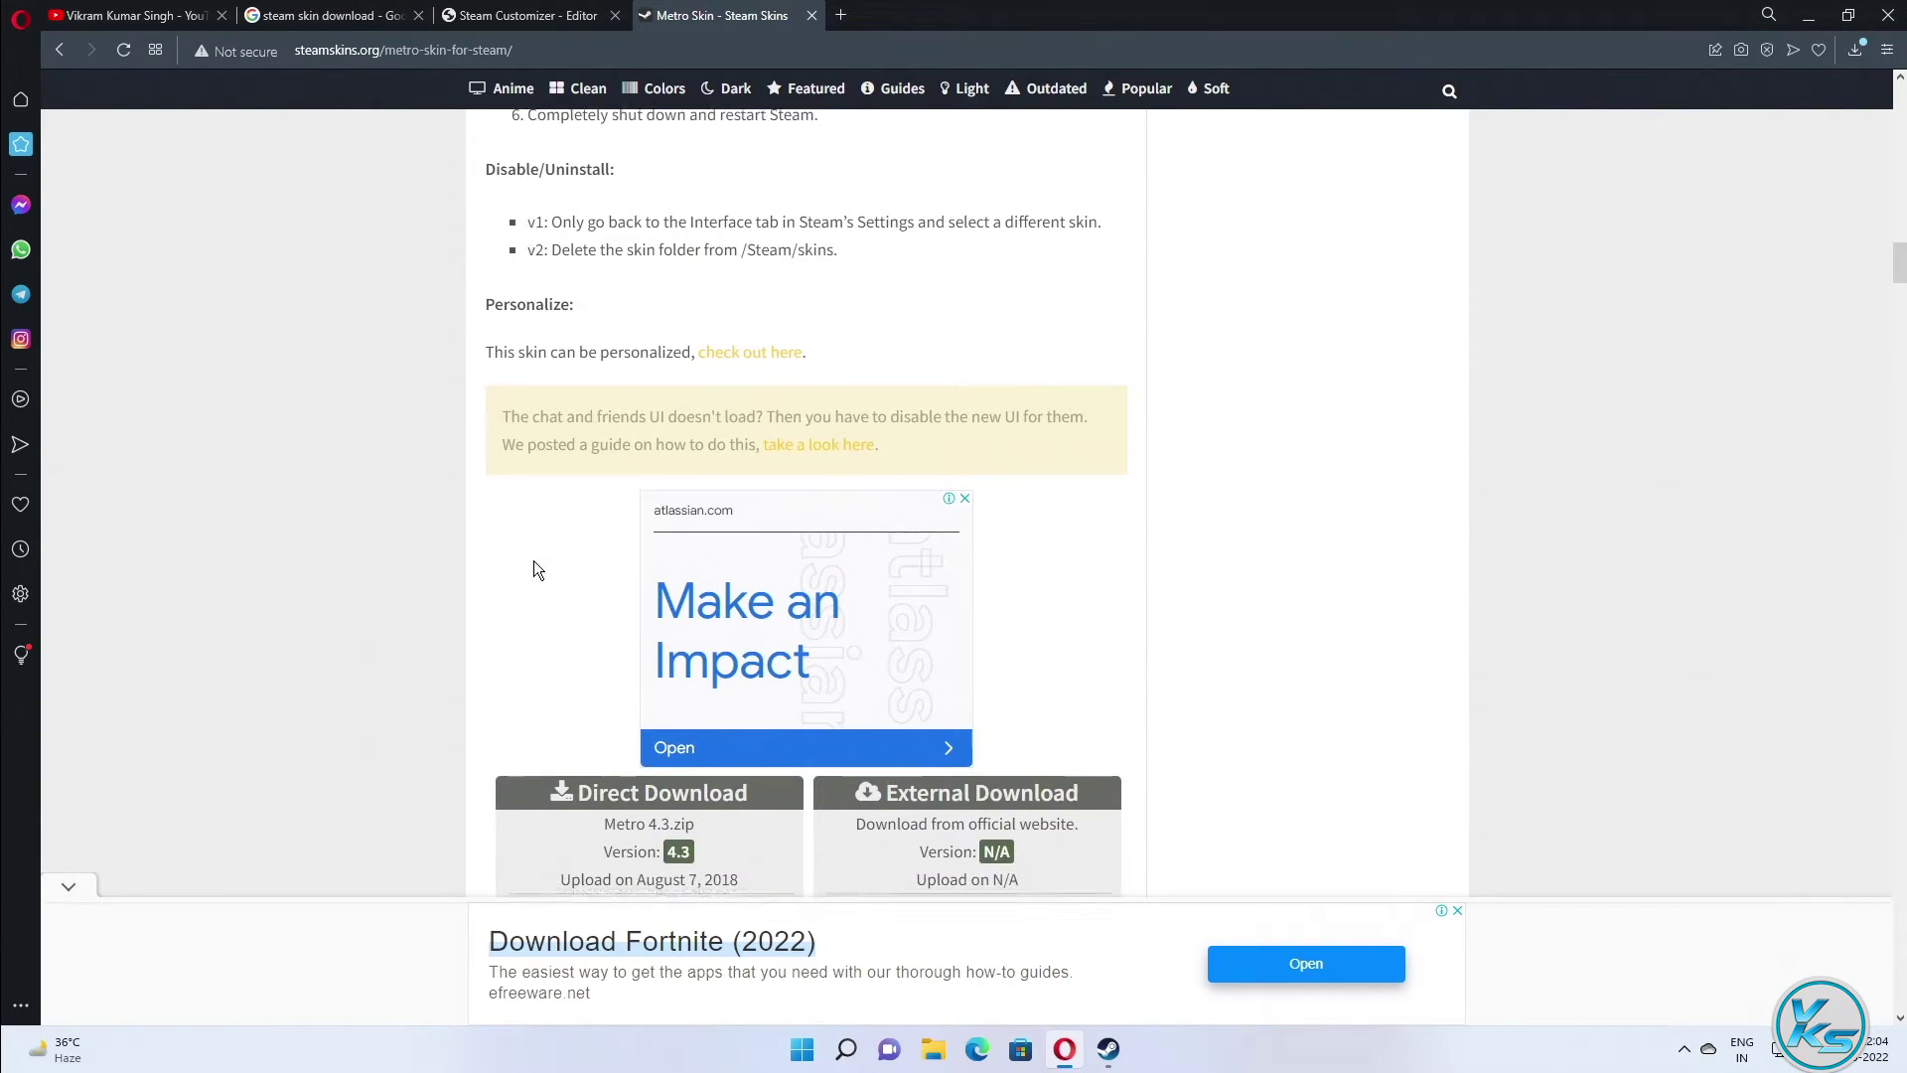
{"action": "scroll", "coordinate": [691, 427], "scroll_direction": "up", "scroll_amount": 2}
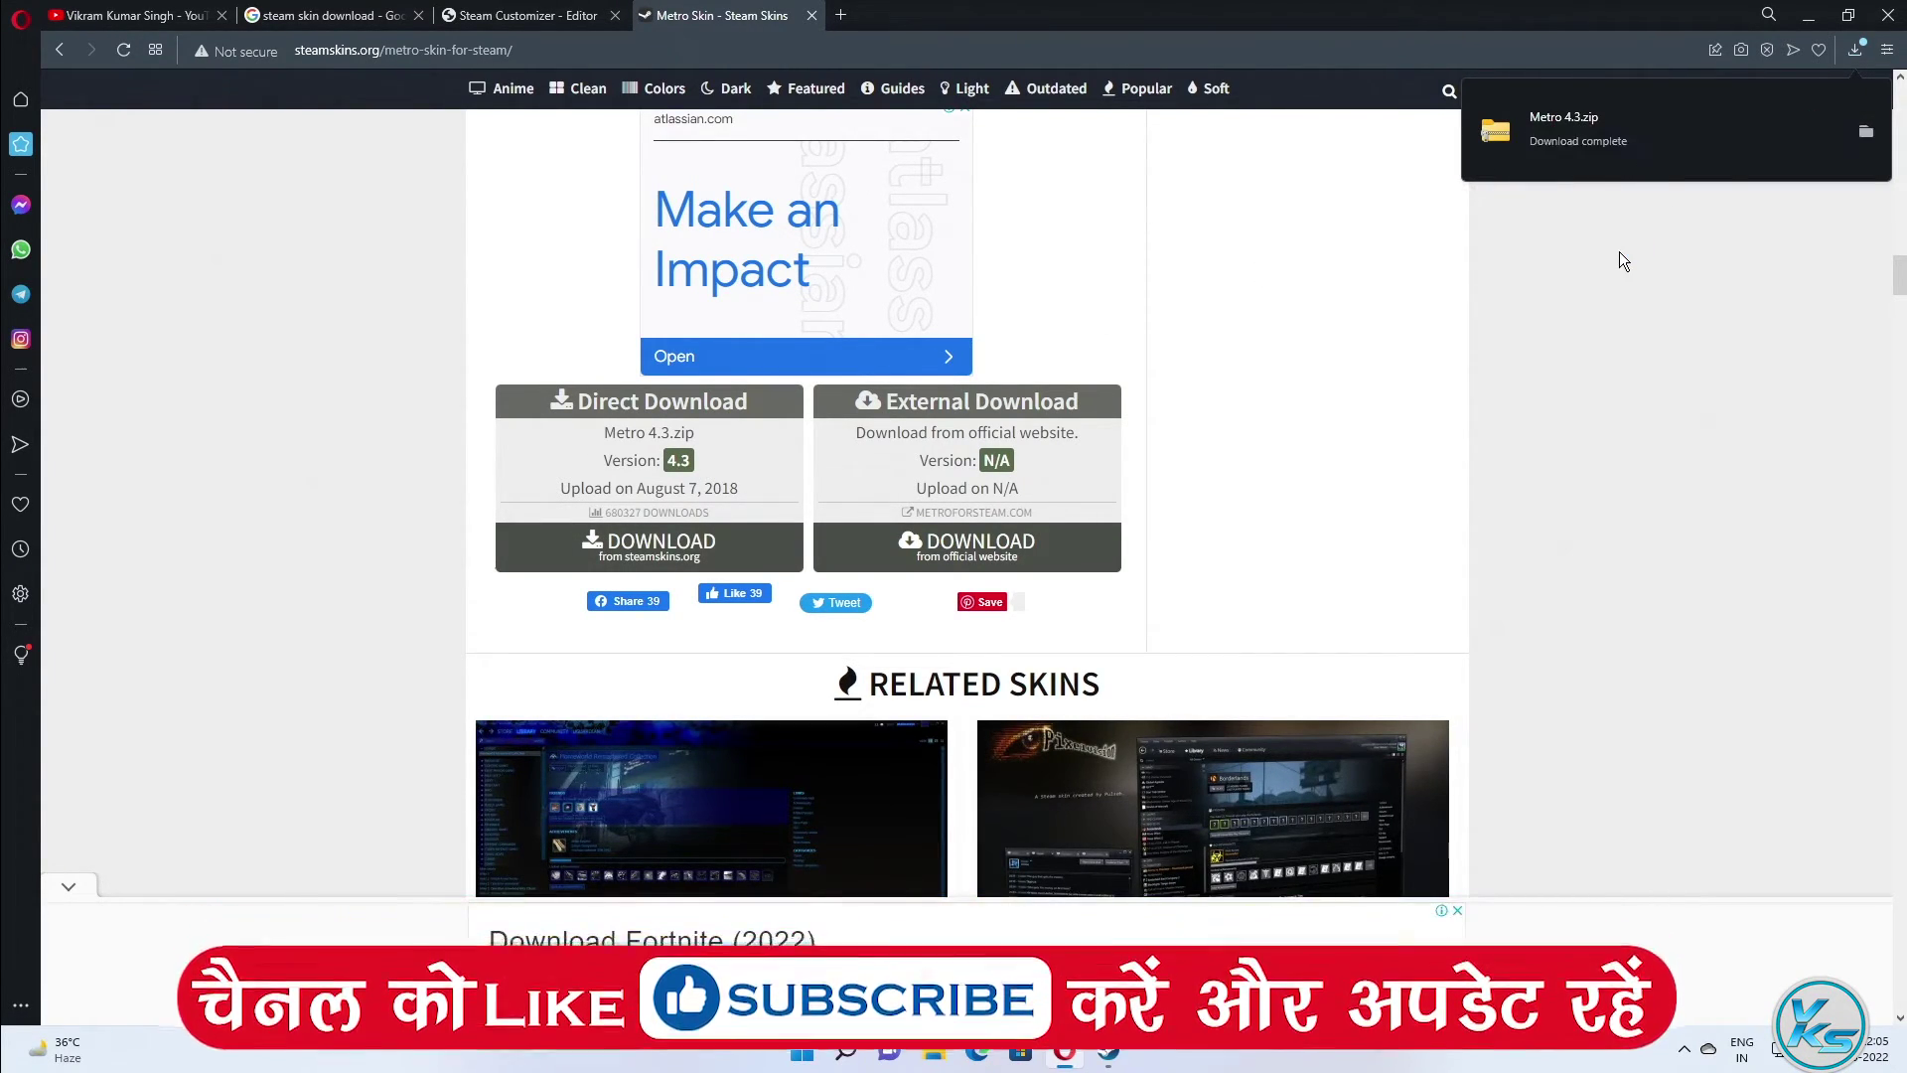
Step: Minimize the browser and the Steam window, and dismiss Steam's Settings dialog without changes to reveal the desktop
{"action": "left_click", "coordinate": [1808, 16]}
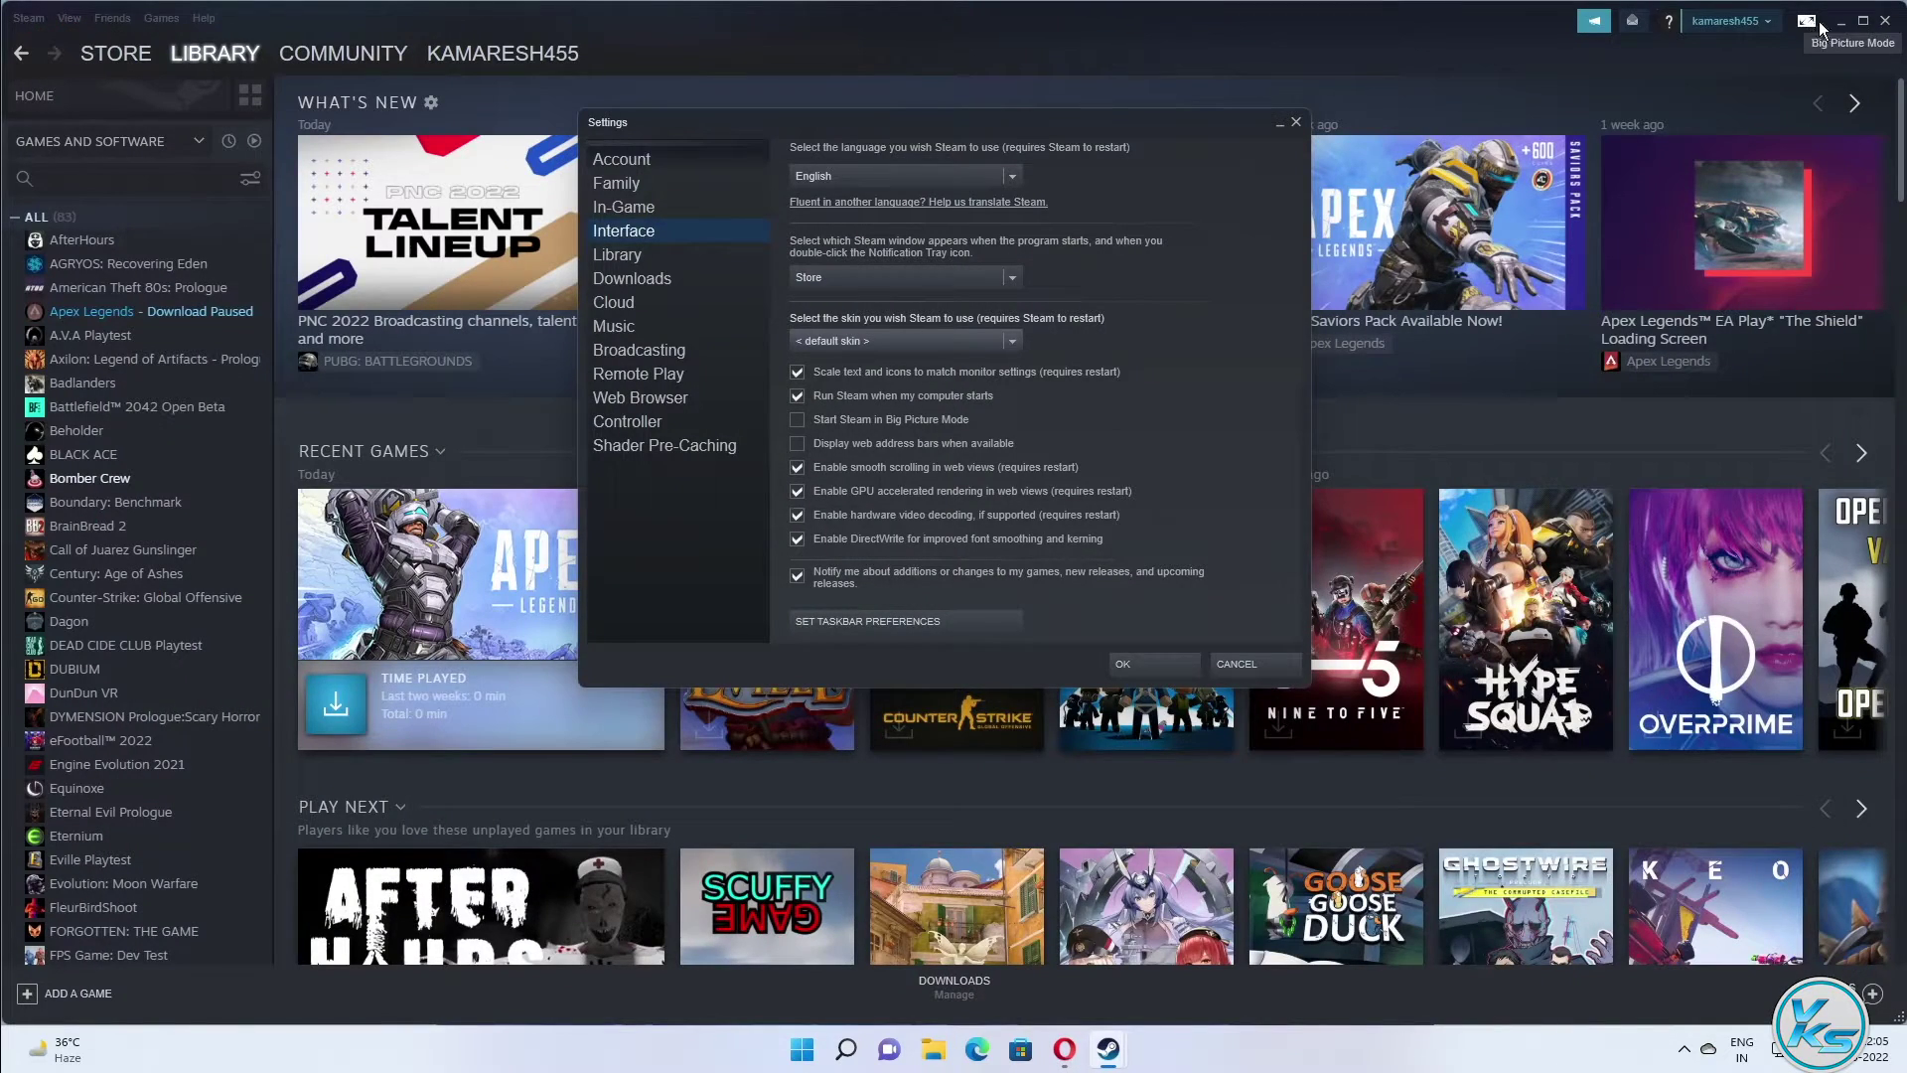
{"action": "left_click", "coordinate": [1841, 21]}
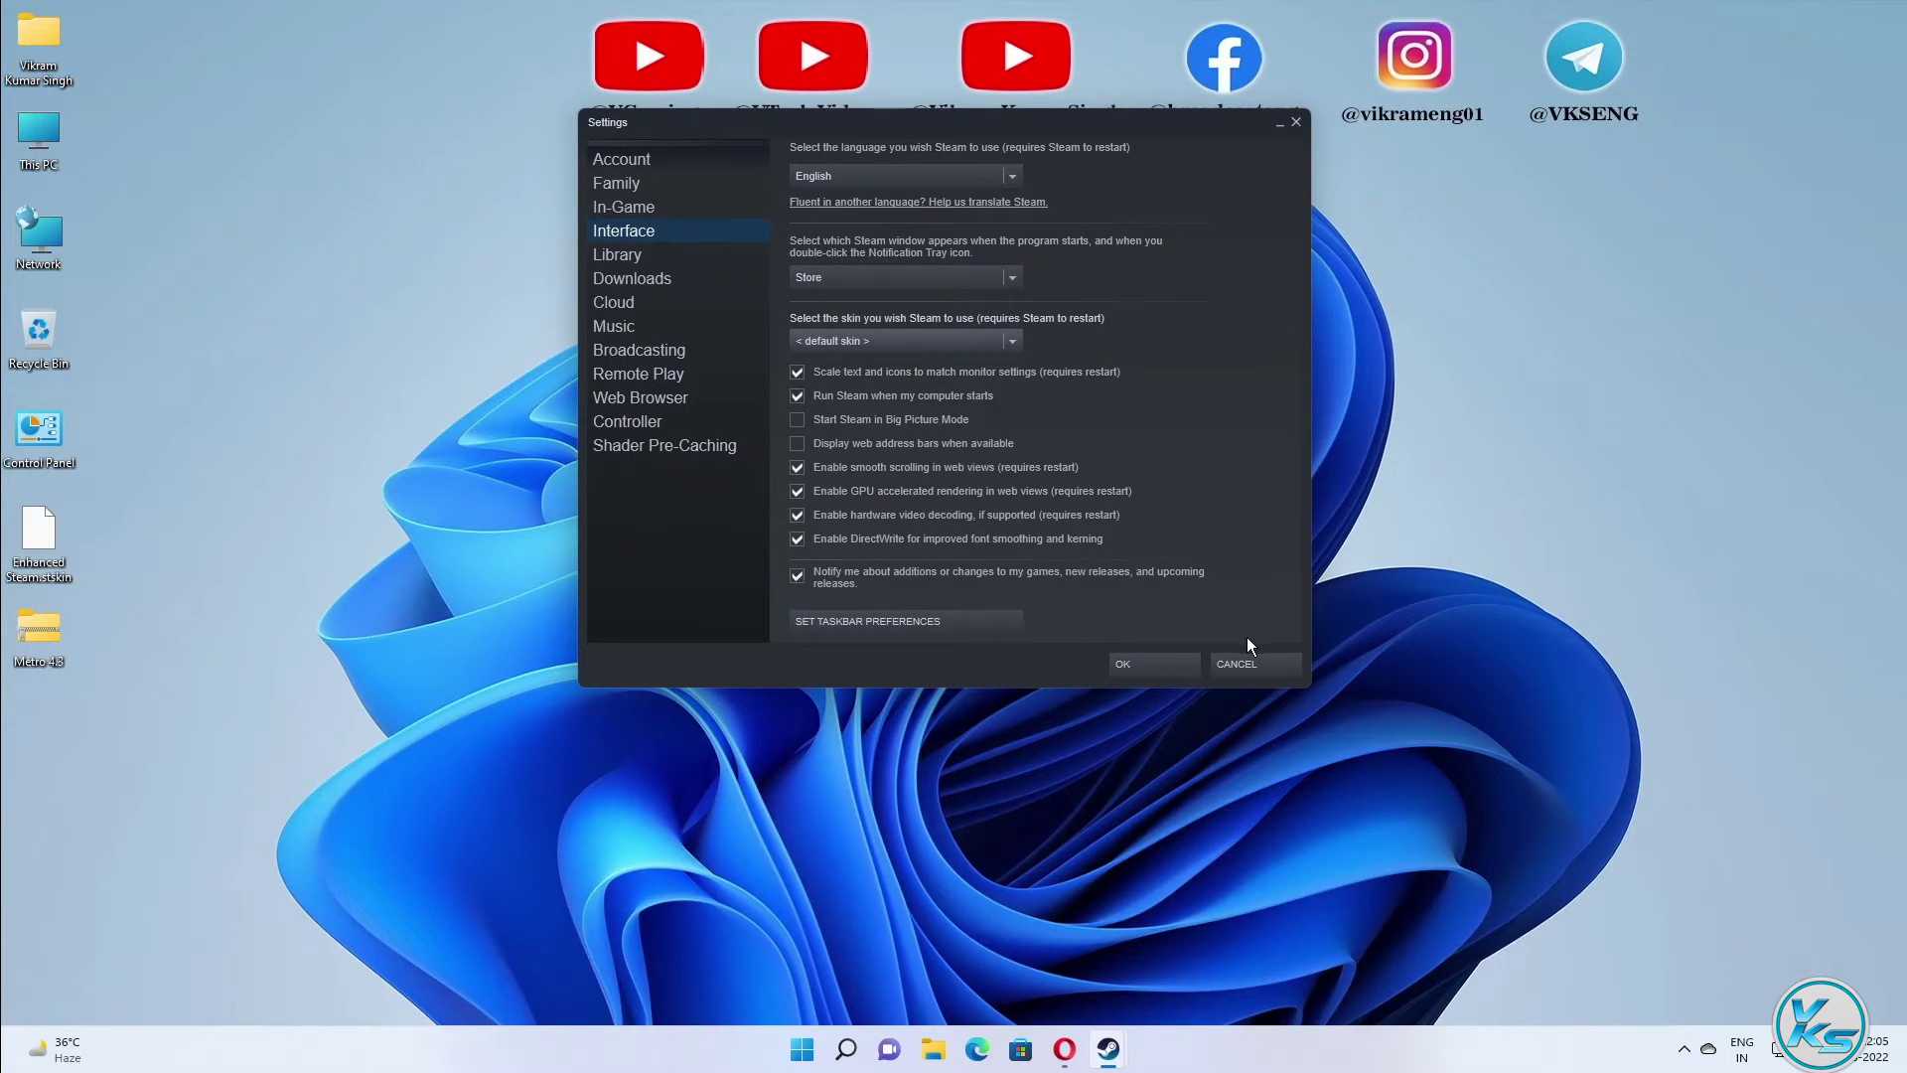
{"action": "left_click", "coordinate": [1244, 666]}
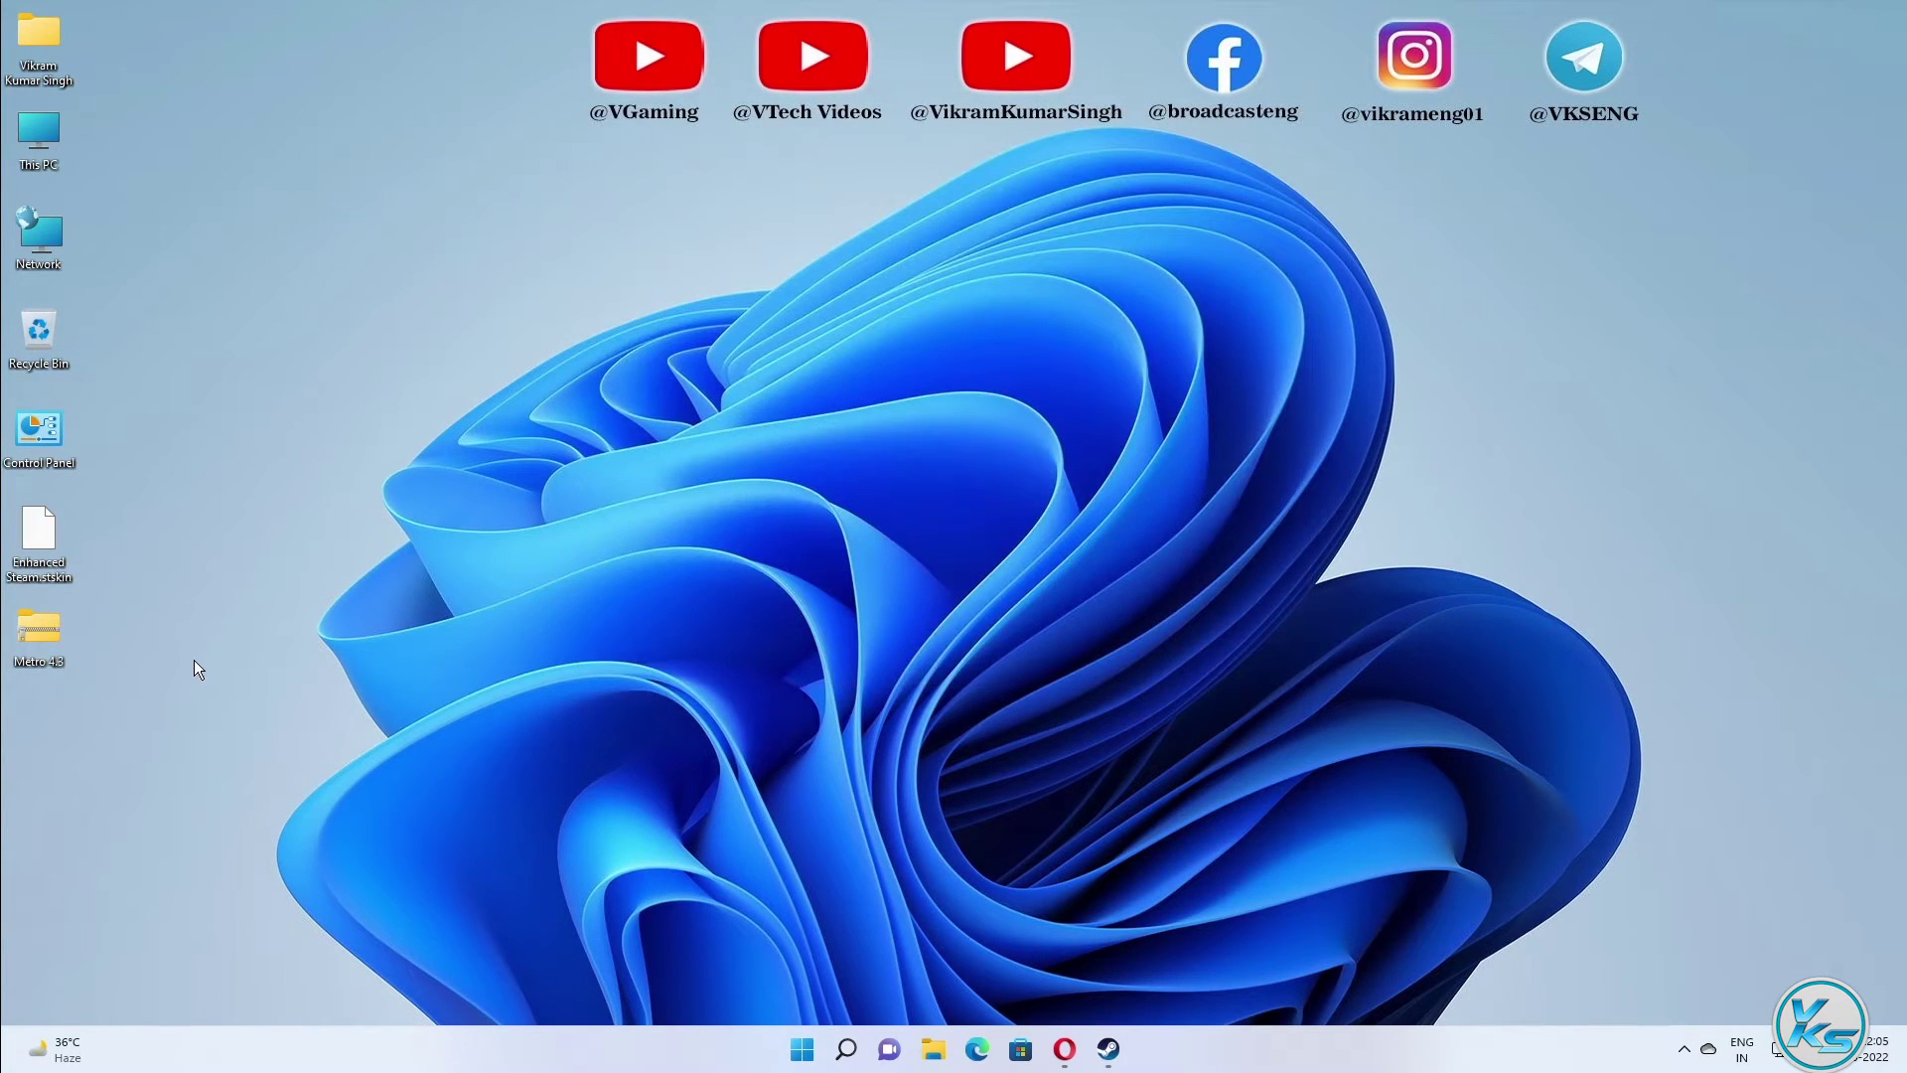
Step: Extract the Metro 4.3 archive on the desktop and check the contents of its inner Metro 4.3 folder
{"action": "right_click", "coordinate": [40, 644]}
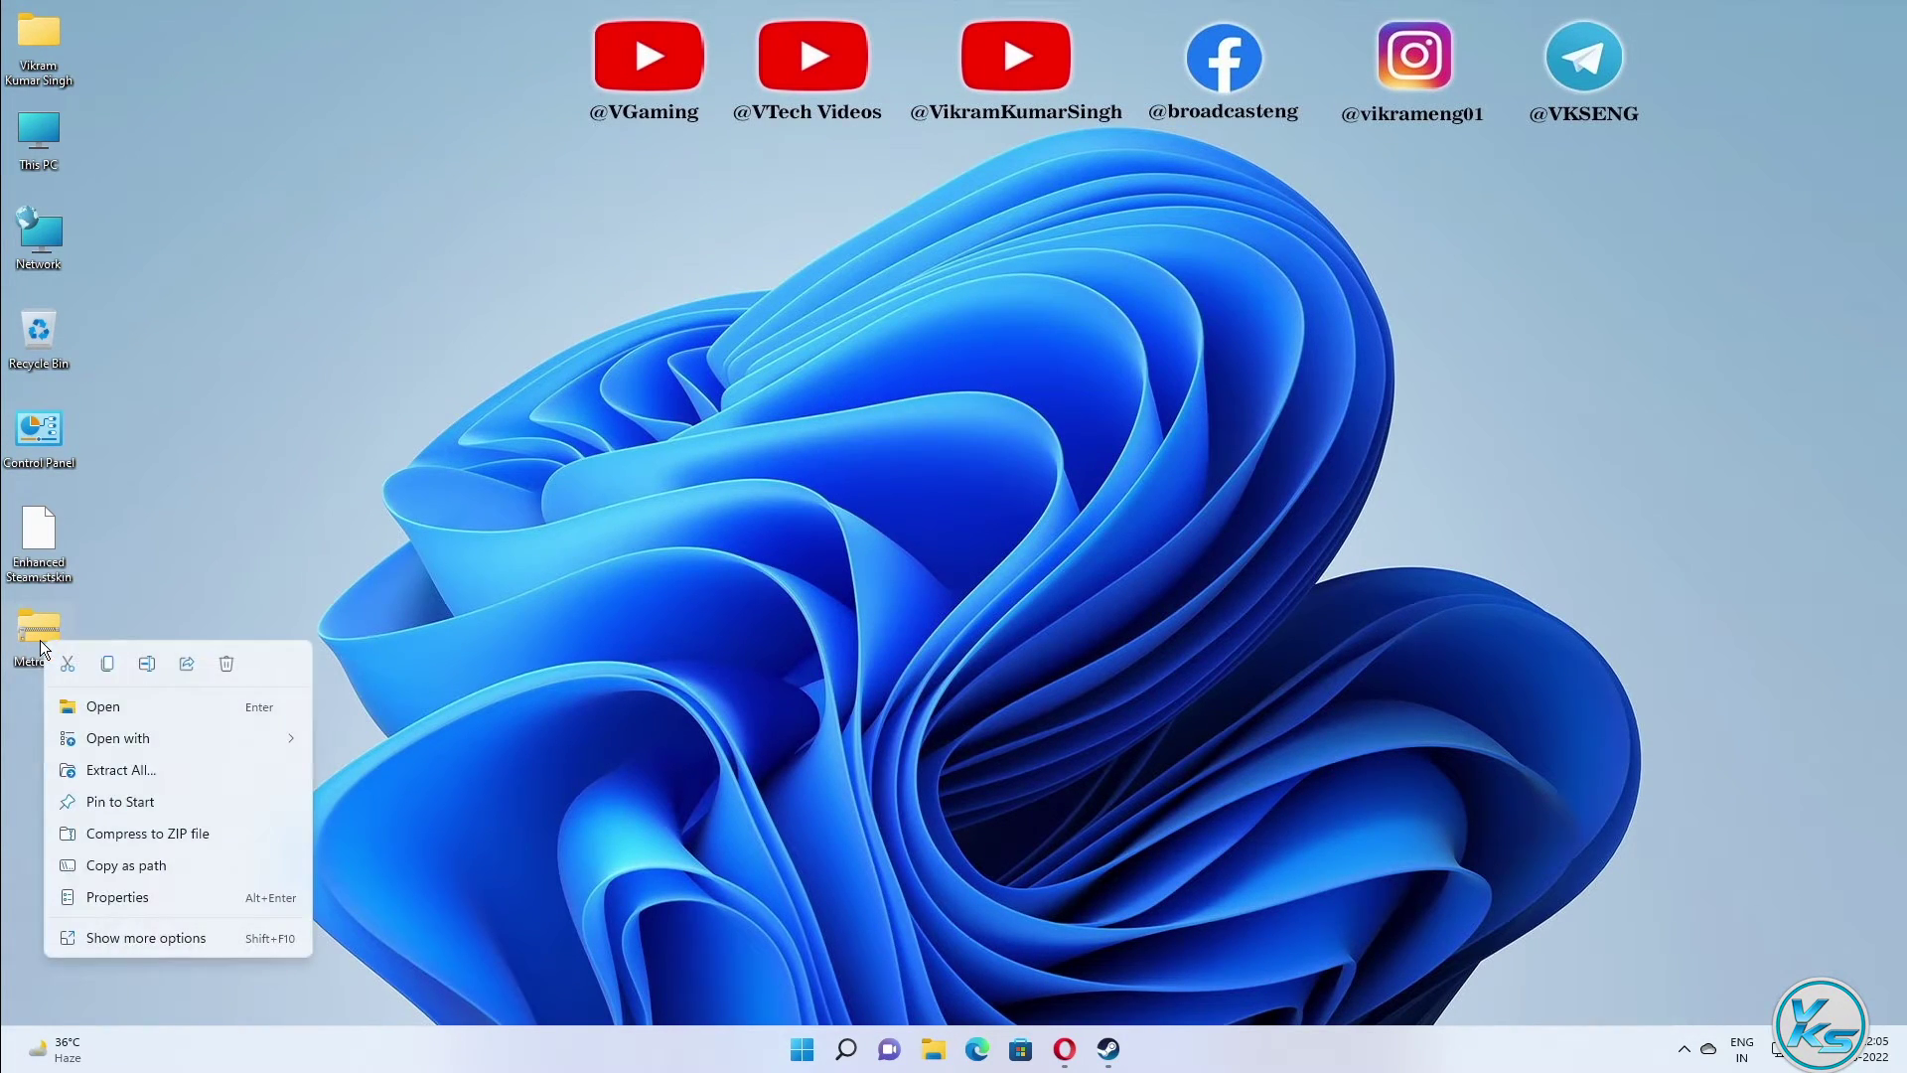
{"action": "left_click", "coordinate": [157, 772]}
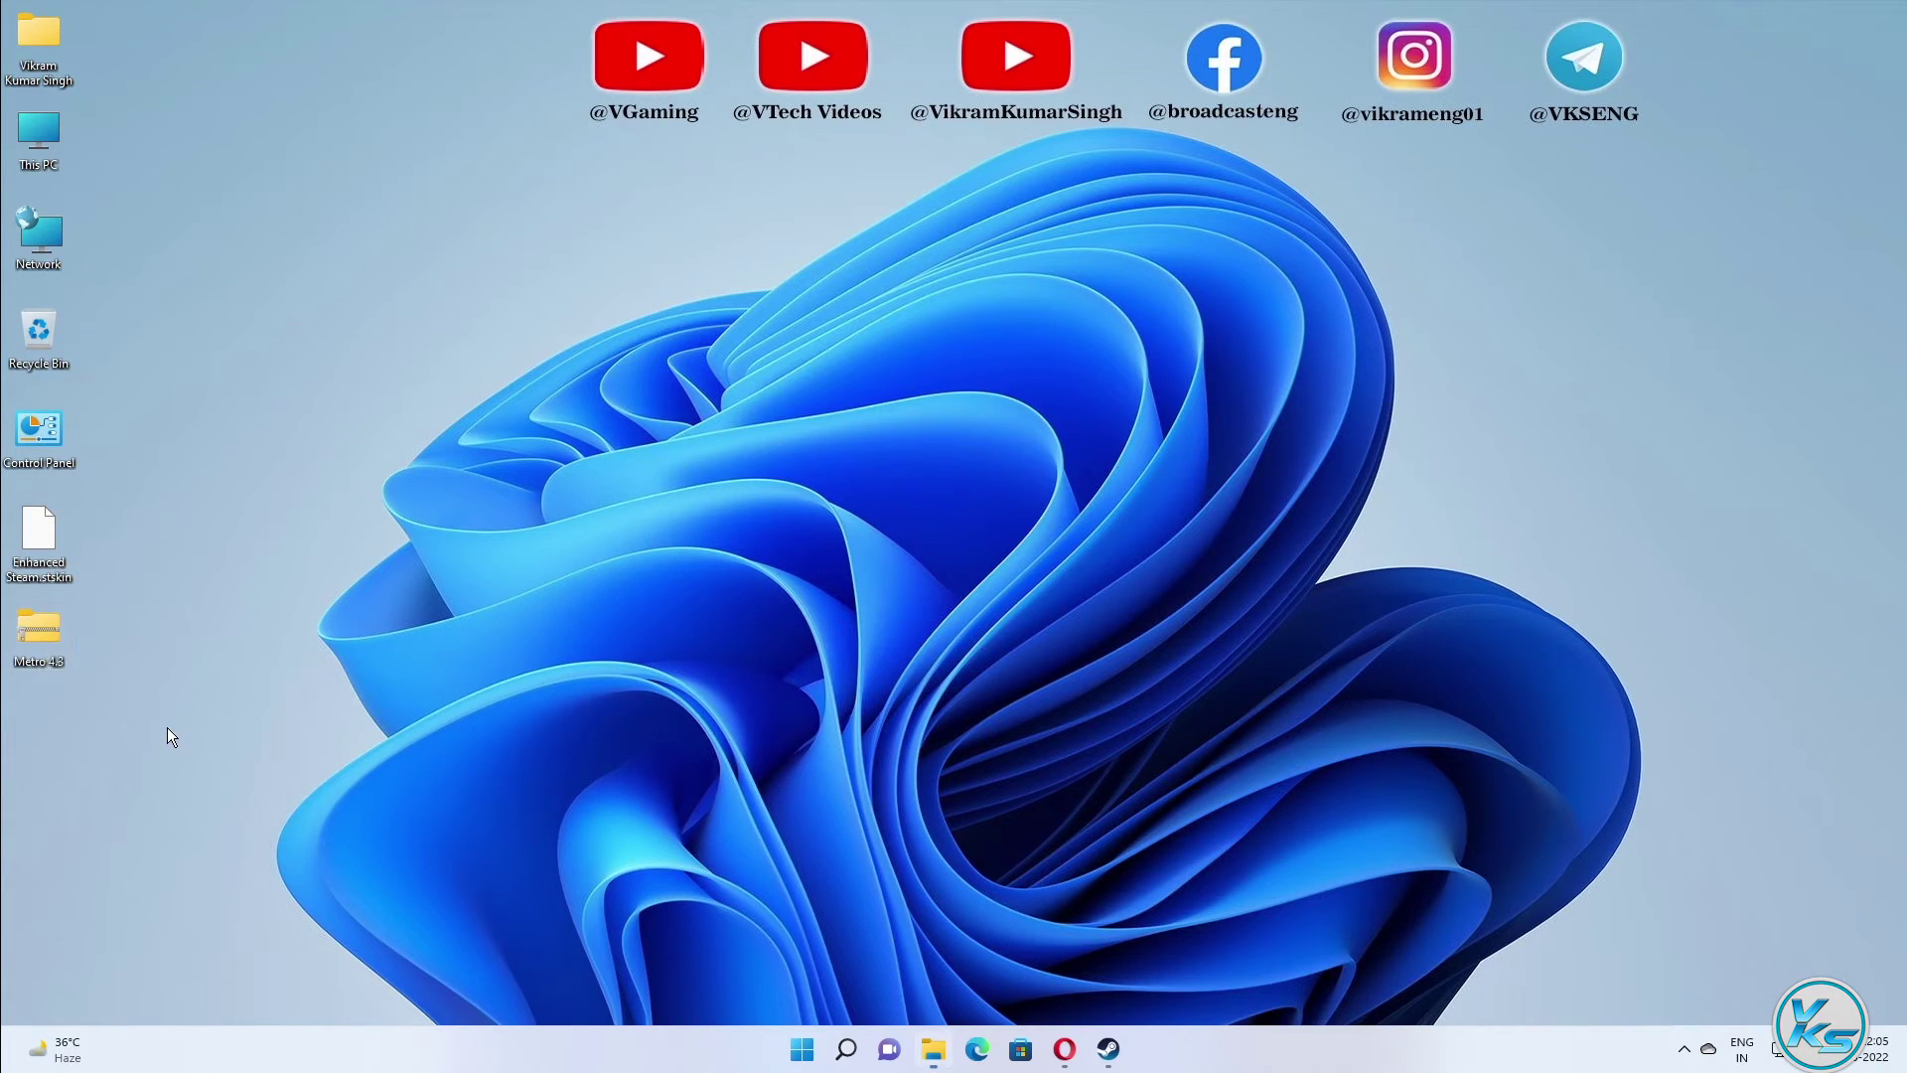
{"action": "left_click", "coordinate": [1162, 717]}
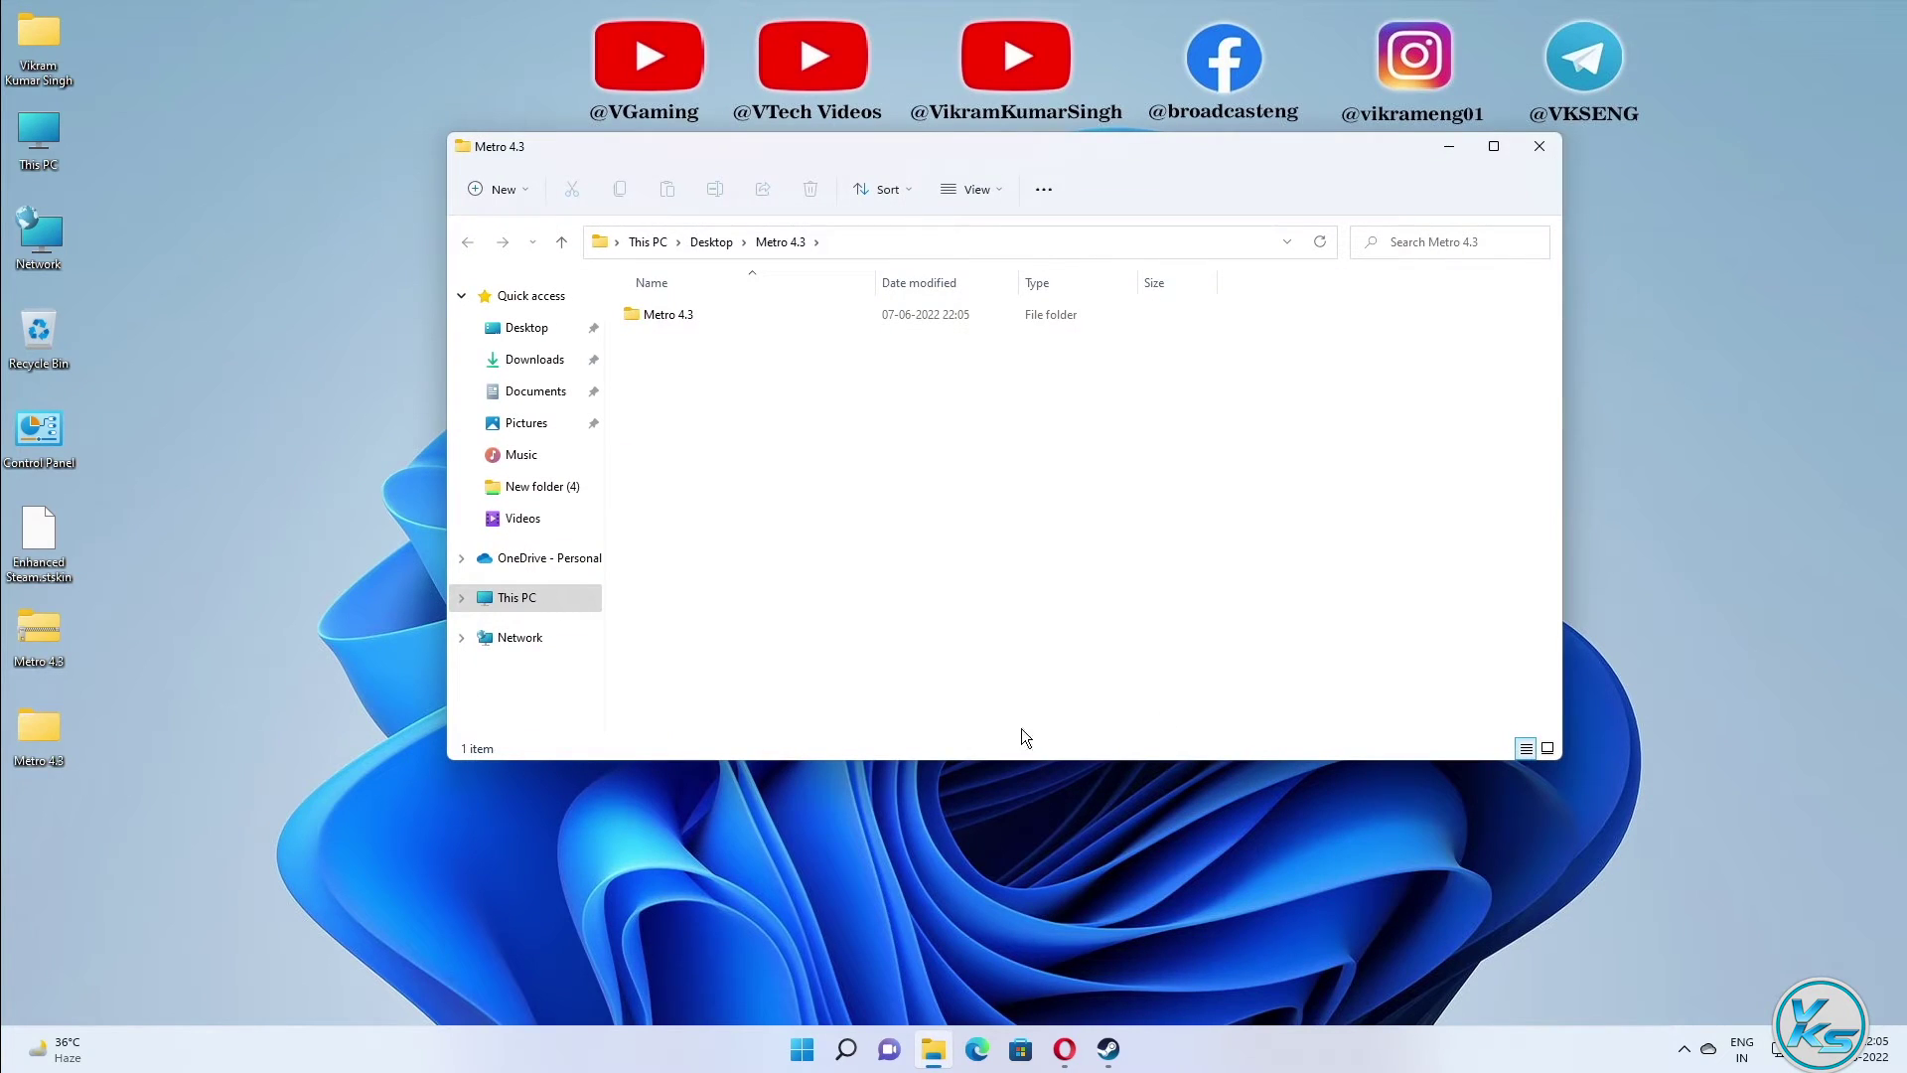
{"action": "double_click", "coordinate": [651, 320]}
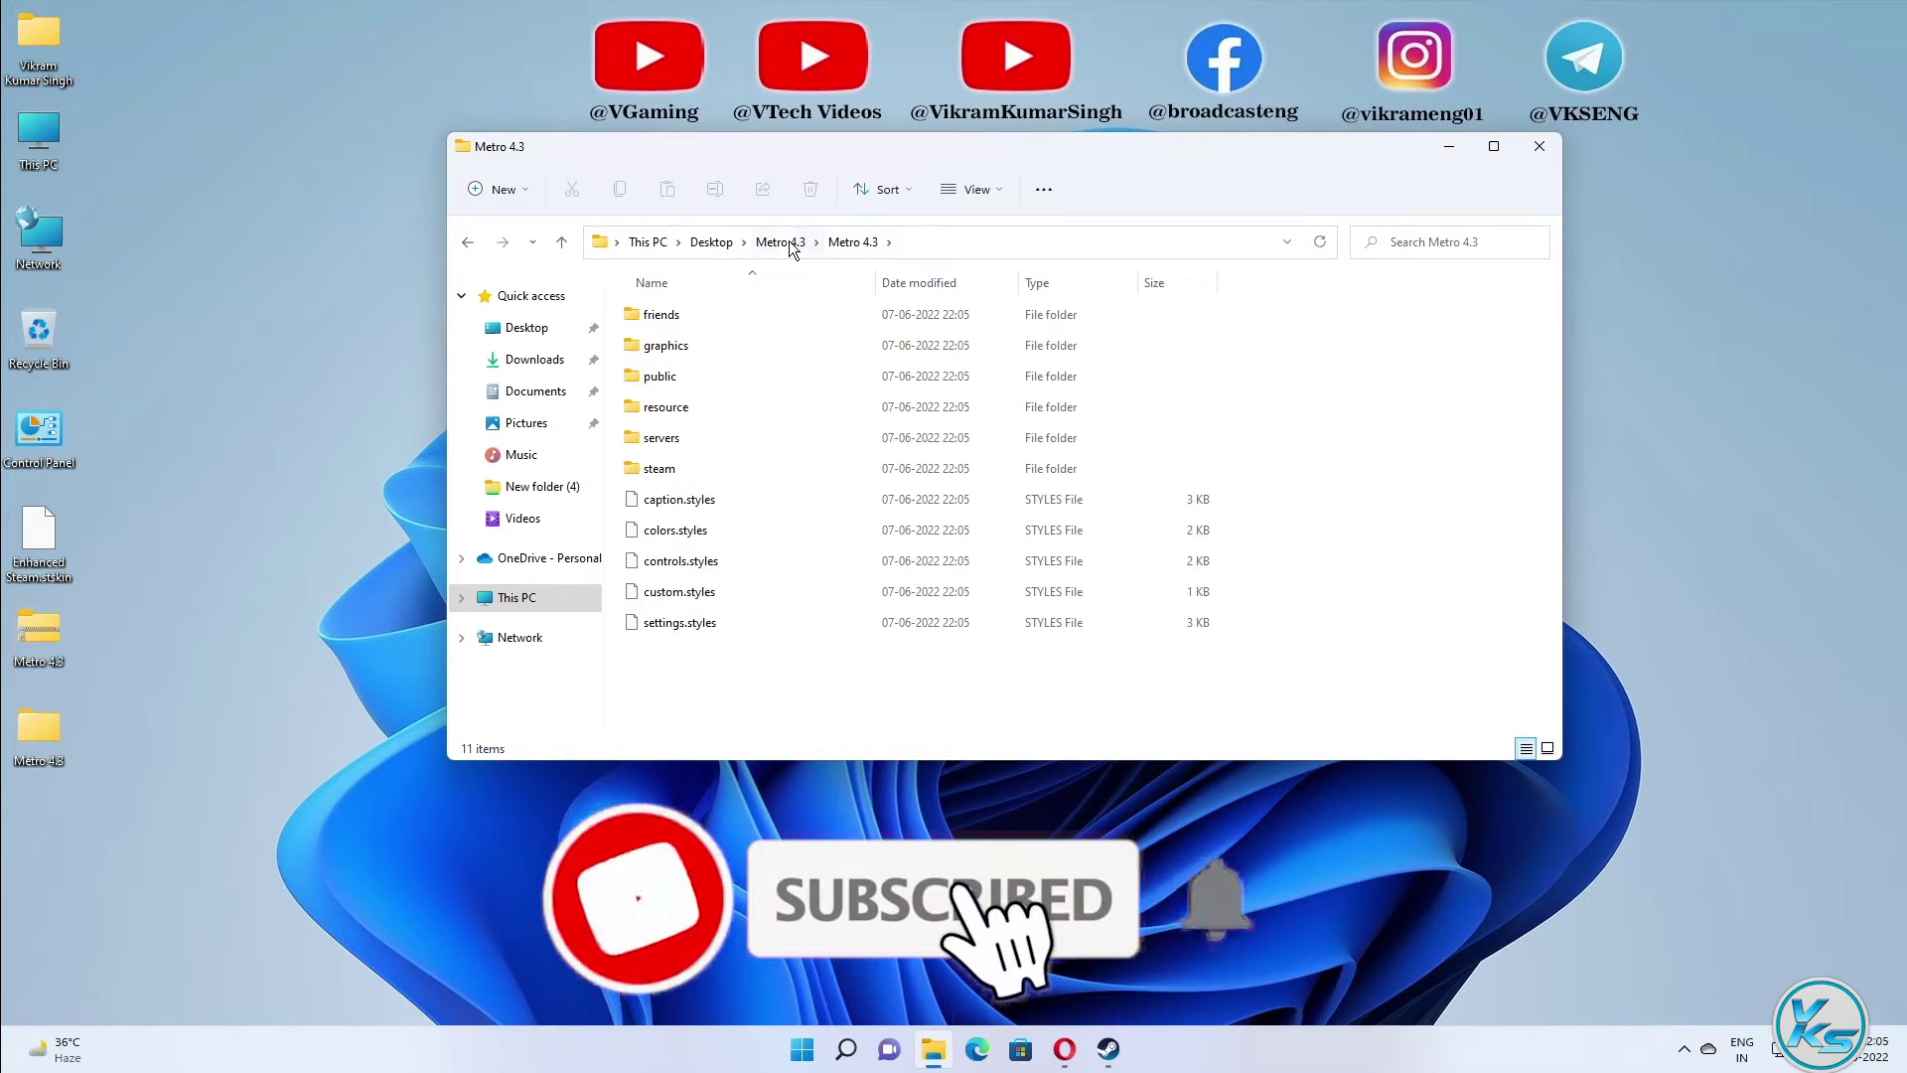
{"action": "left_click", "coordinate": [784, 242]}
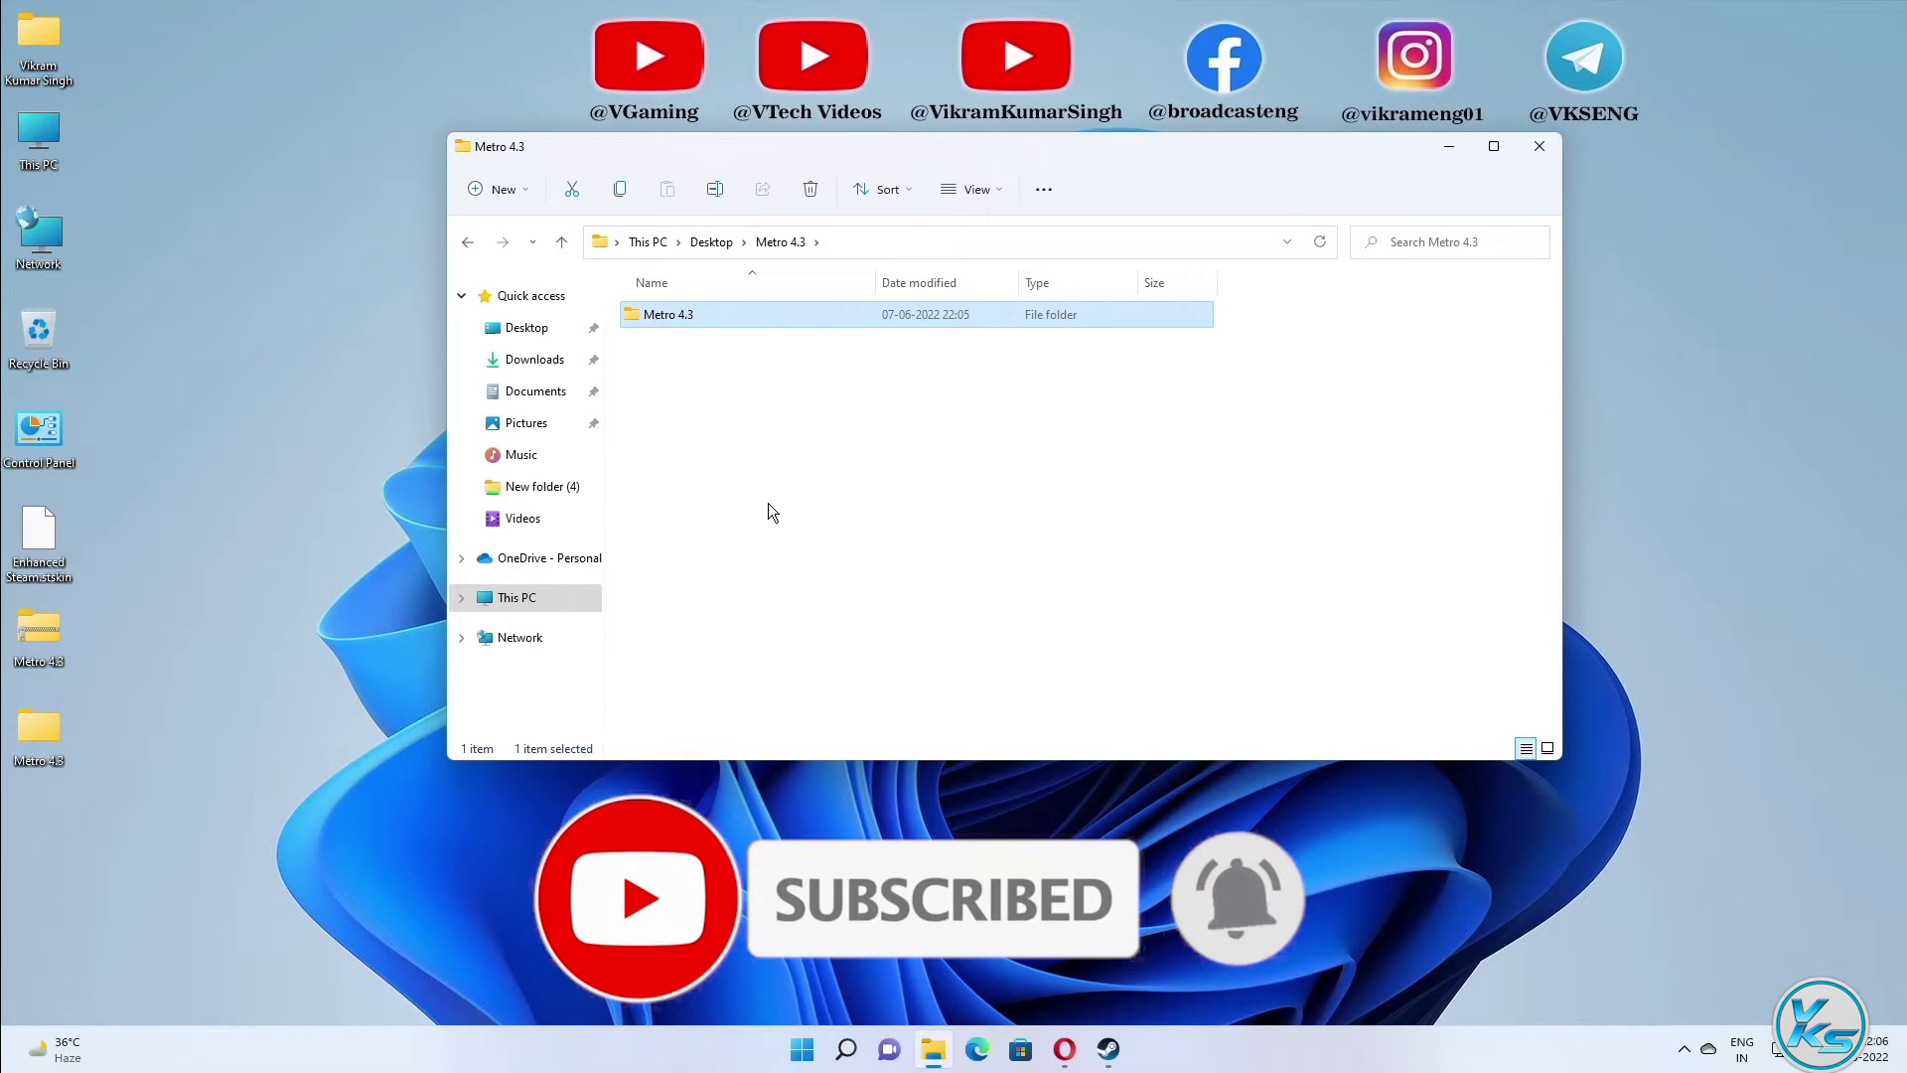
Step: Open the Steam folder under Program Files (x86) on Local Disk (C:) and look through it for a skins folder
{"action": "double_click", "coordinate": [39, 133]}
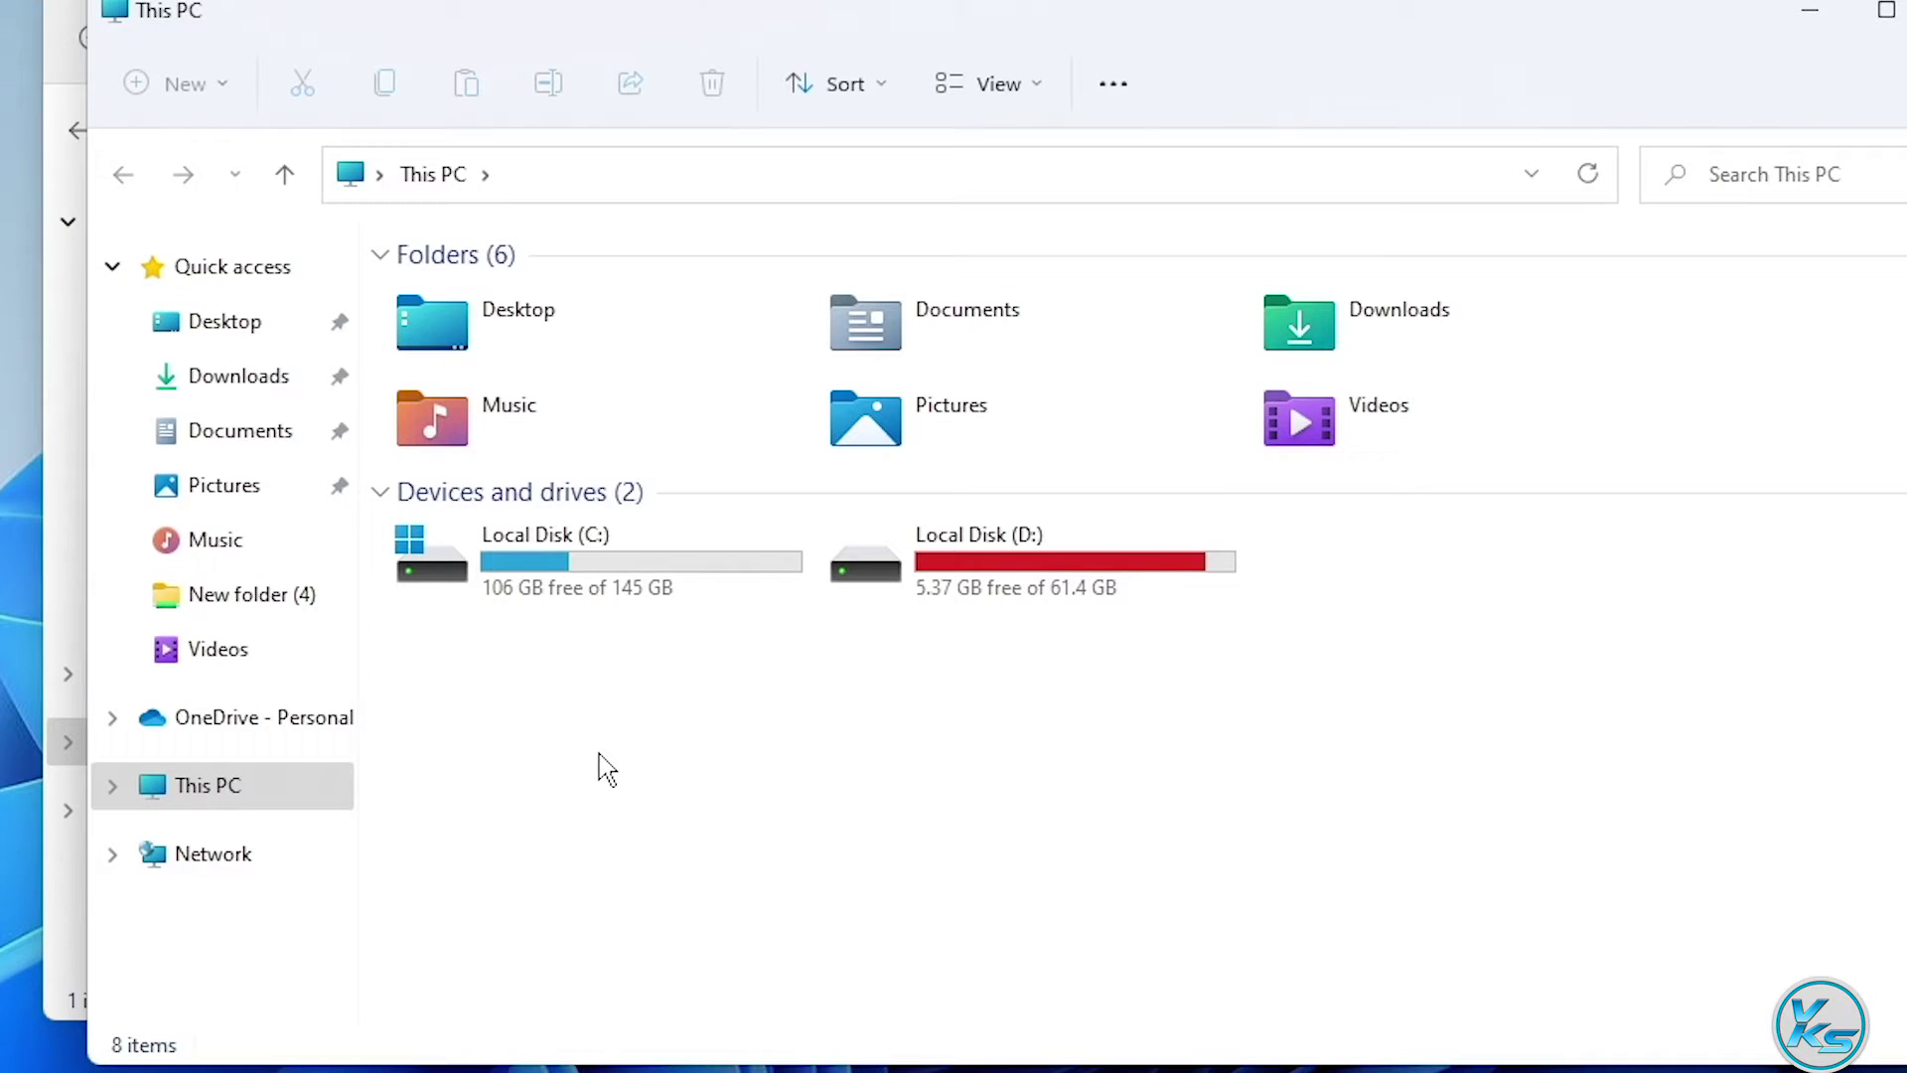
{"action": "double_click", "coordinate": [592, 566]}
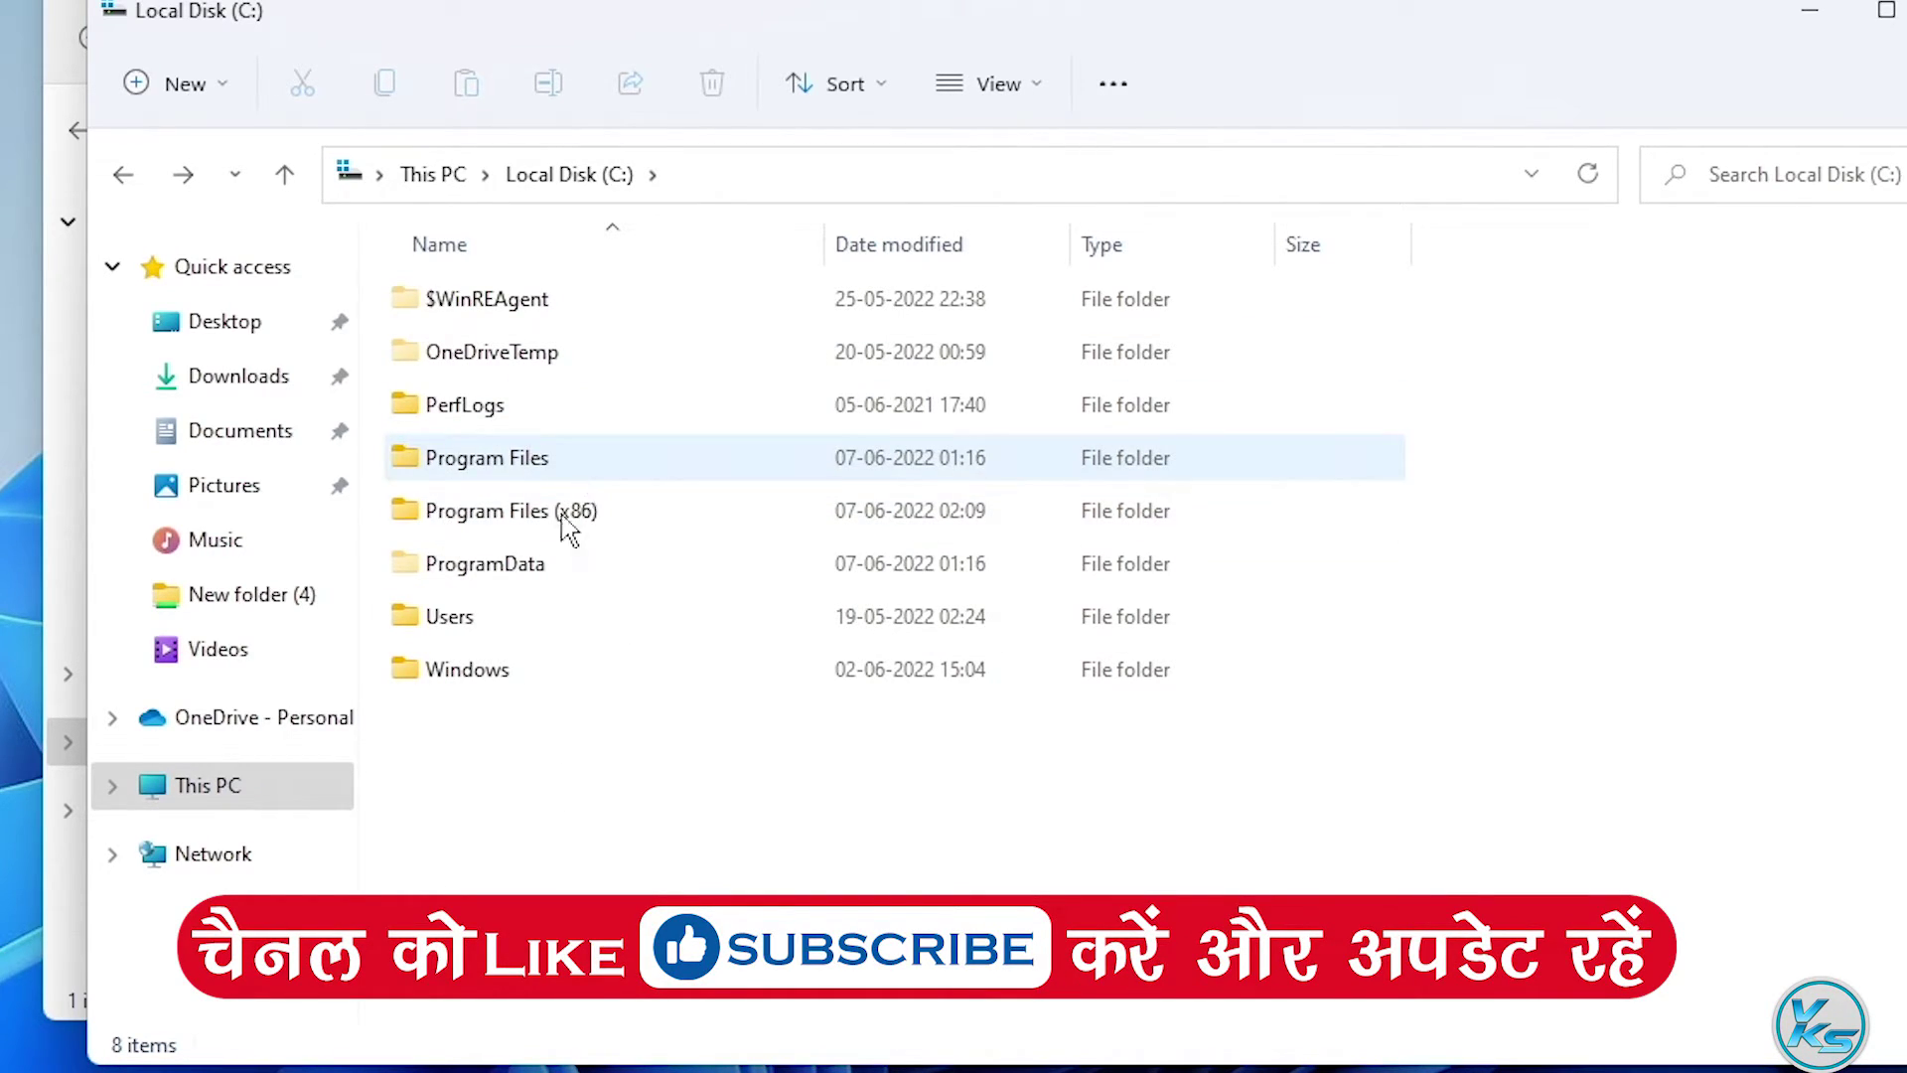
{"action": "double_click", "coordinate": [507, 521]}
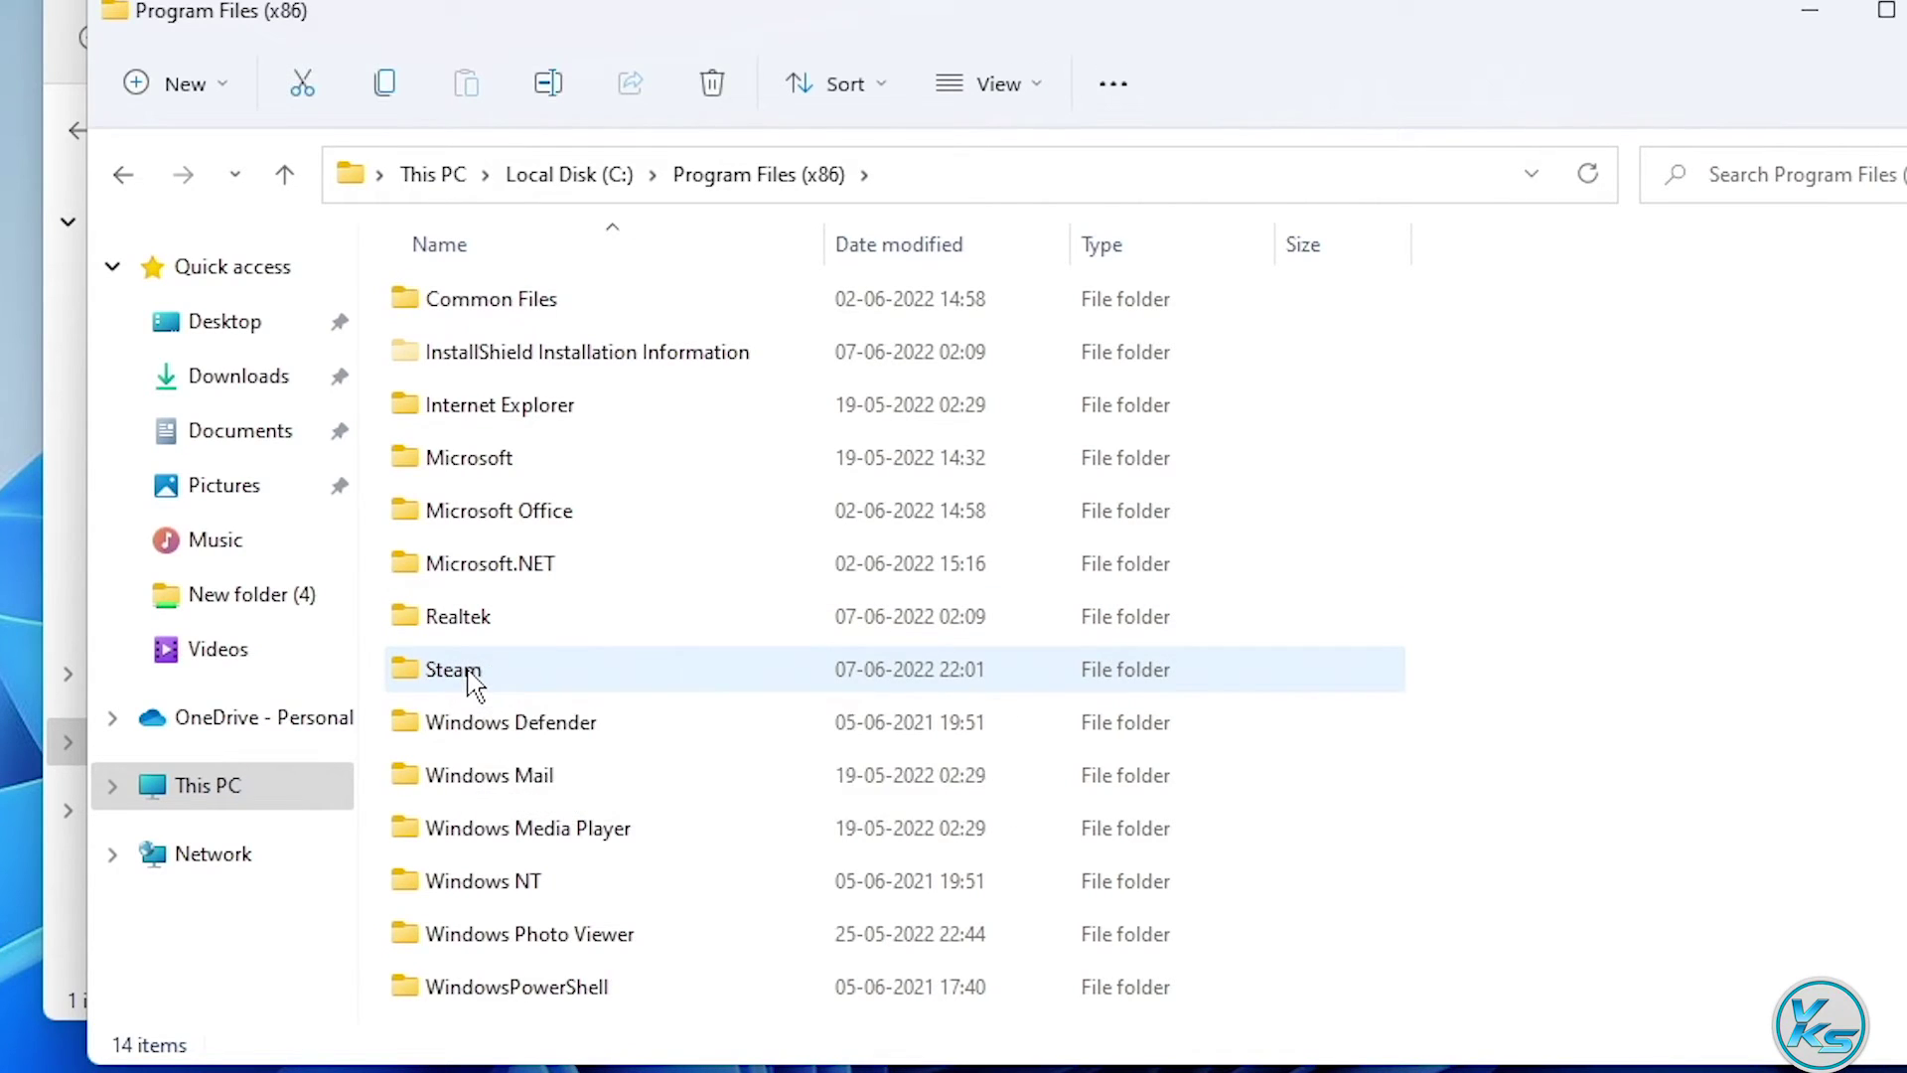
{"action": "double_click", "coordinate": [467, 677]}
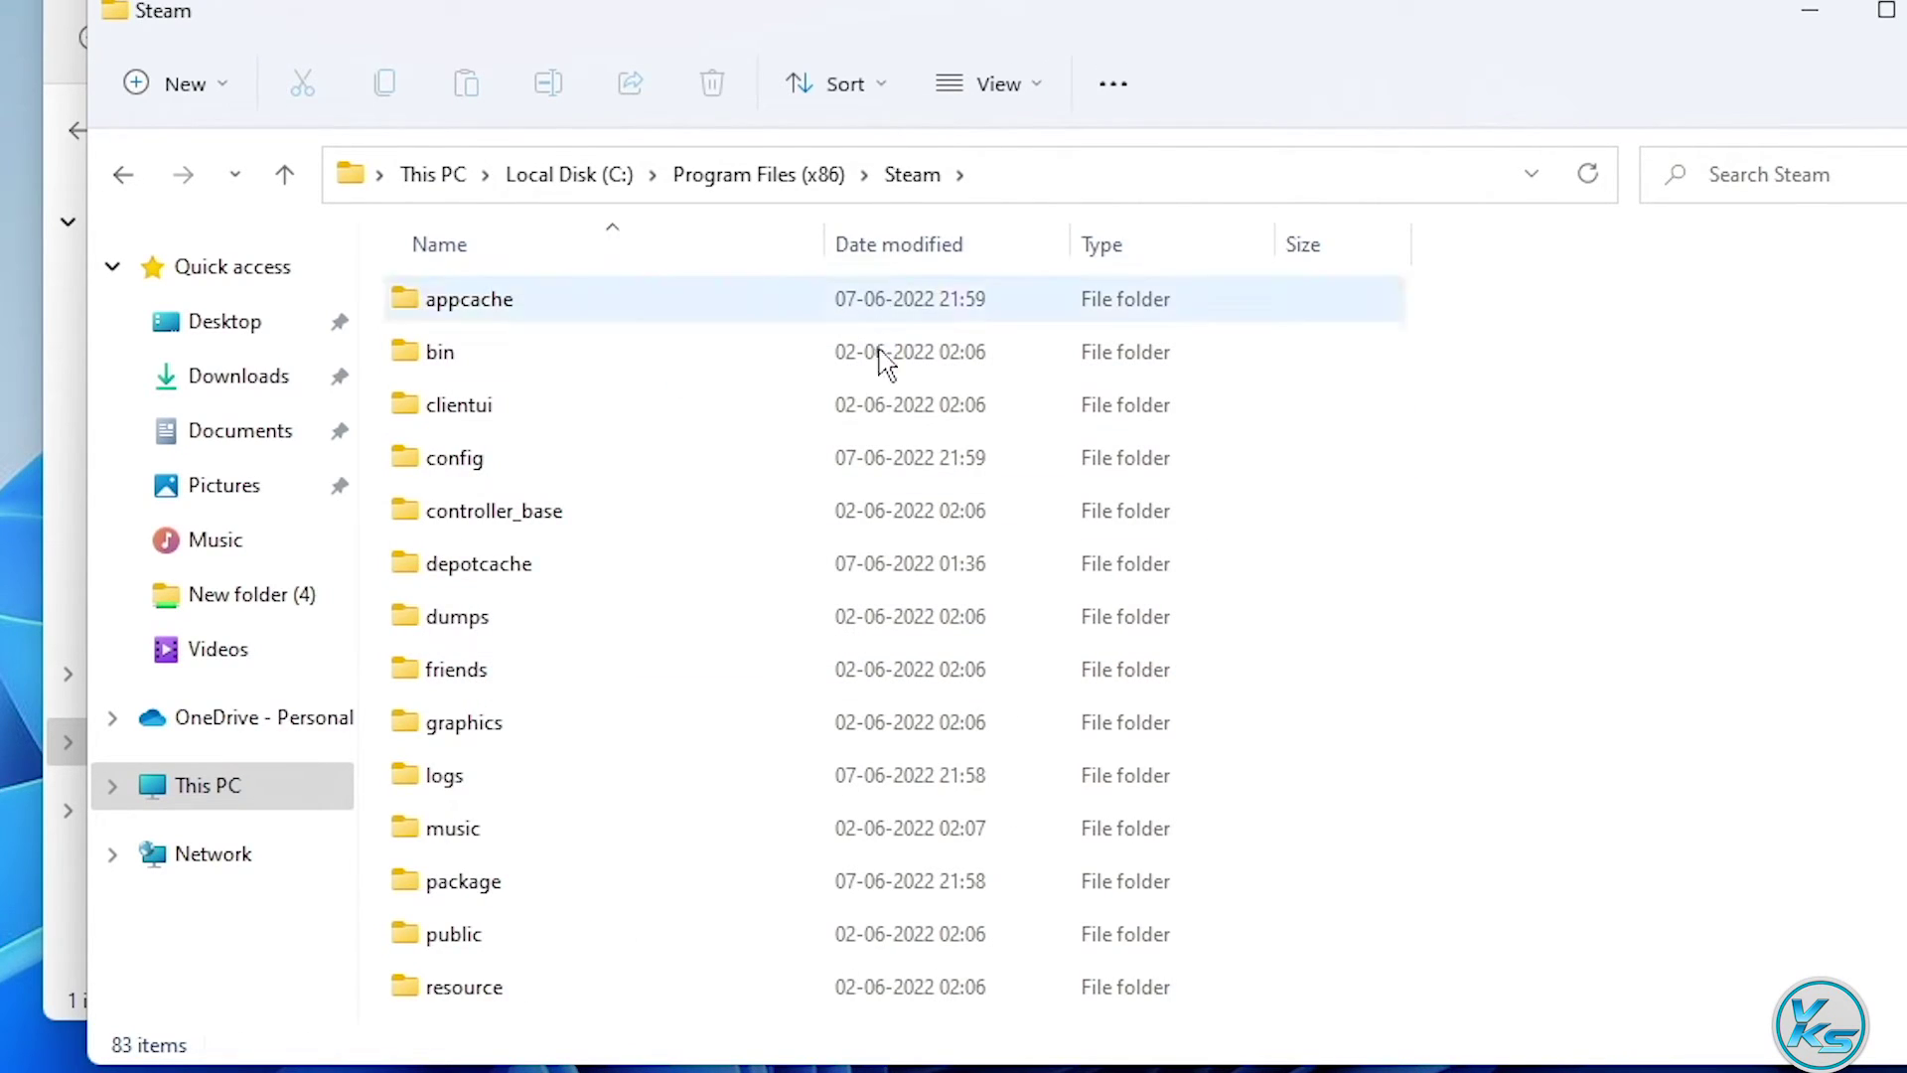
{"action": "left_click", "coordinate": [1557, 626]}
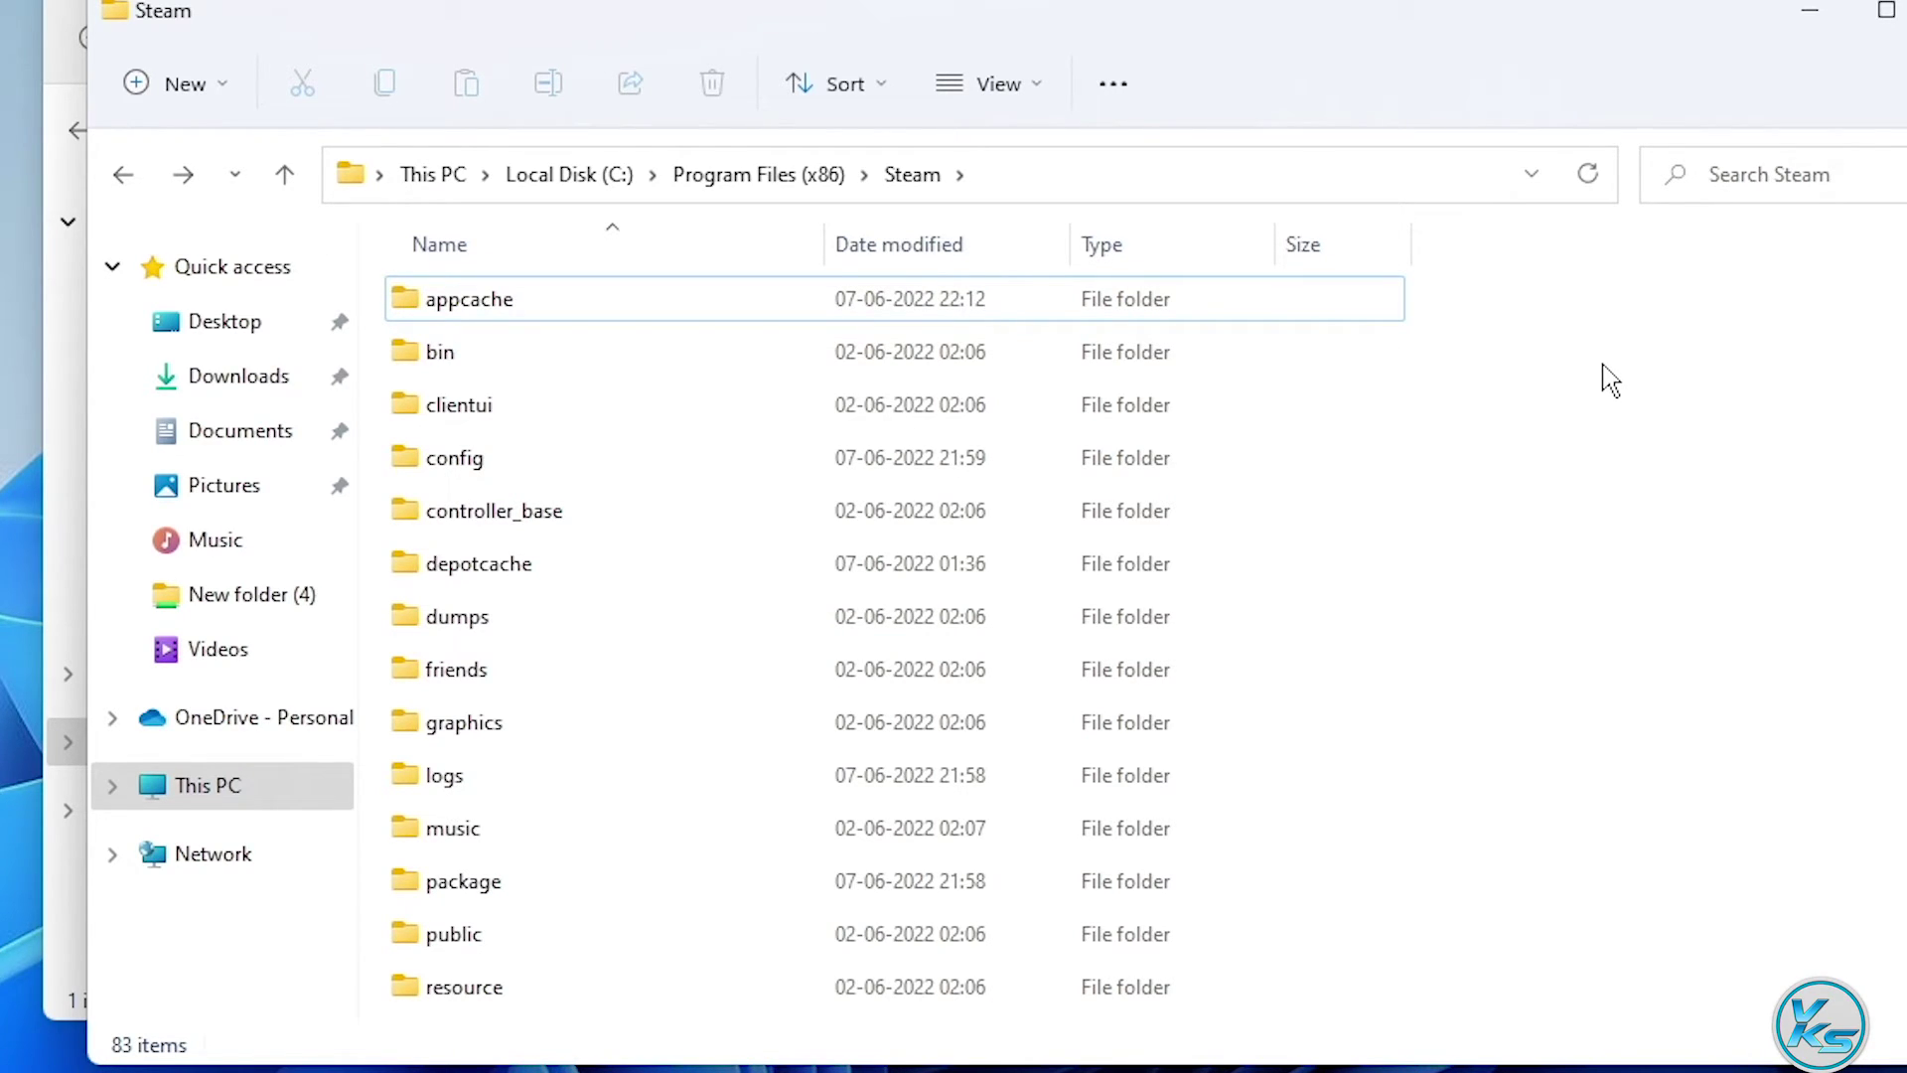
{"action": "key", "text": "s"}
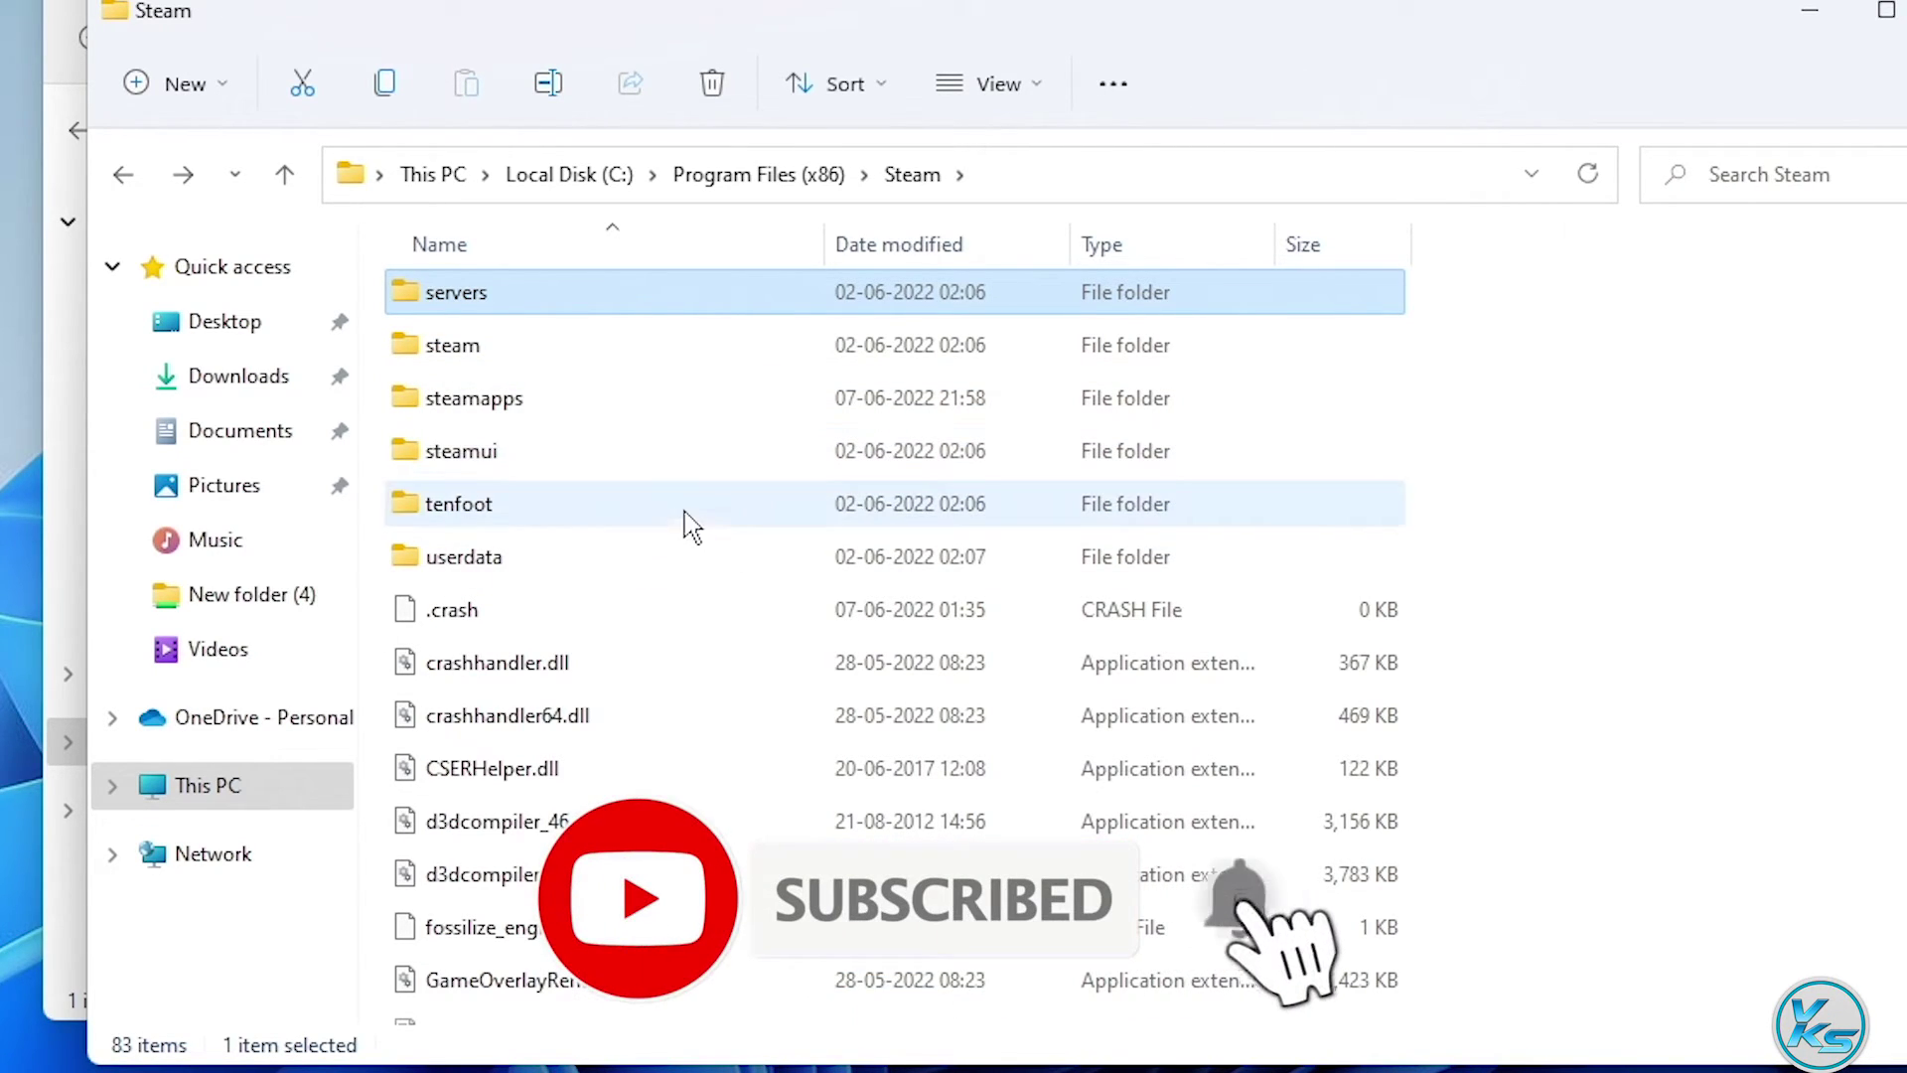
{"action": "scroll", "coordinate": [681, 490], "scroll_direction": "up", "scroll_amount": 2}
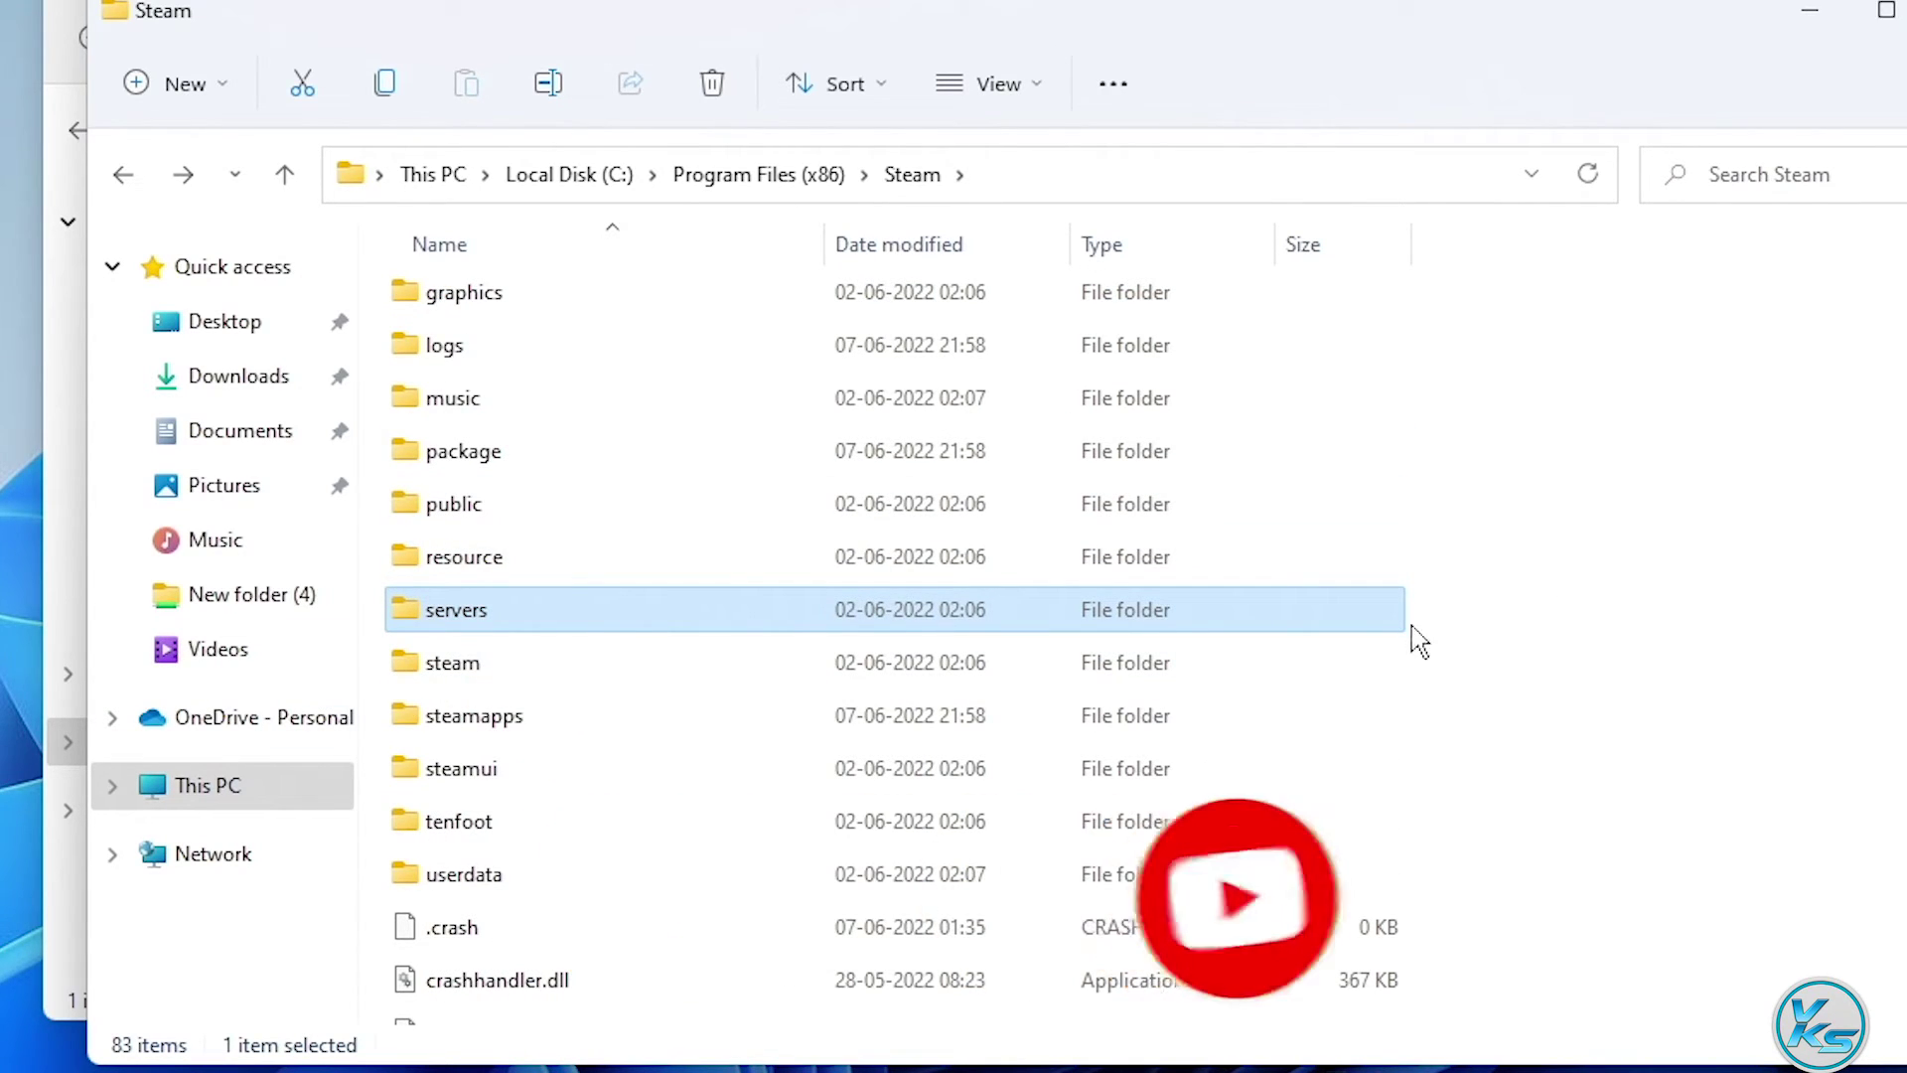
{"action": "left_click", "coordinate": [1510, 581]}
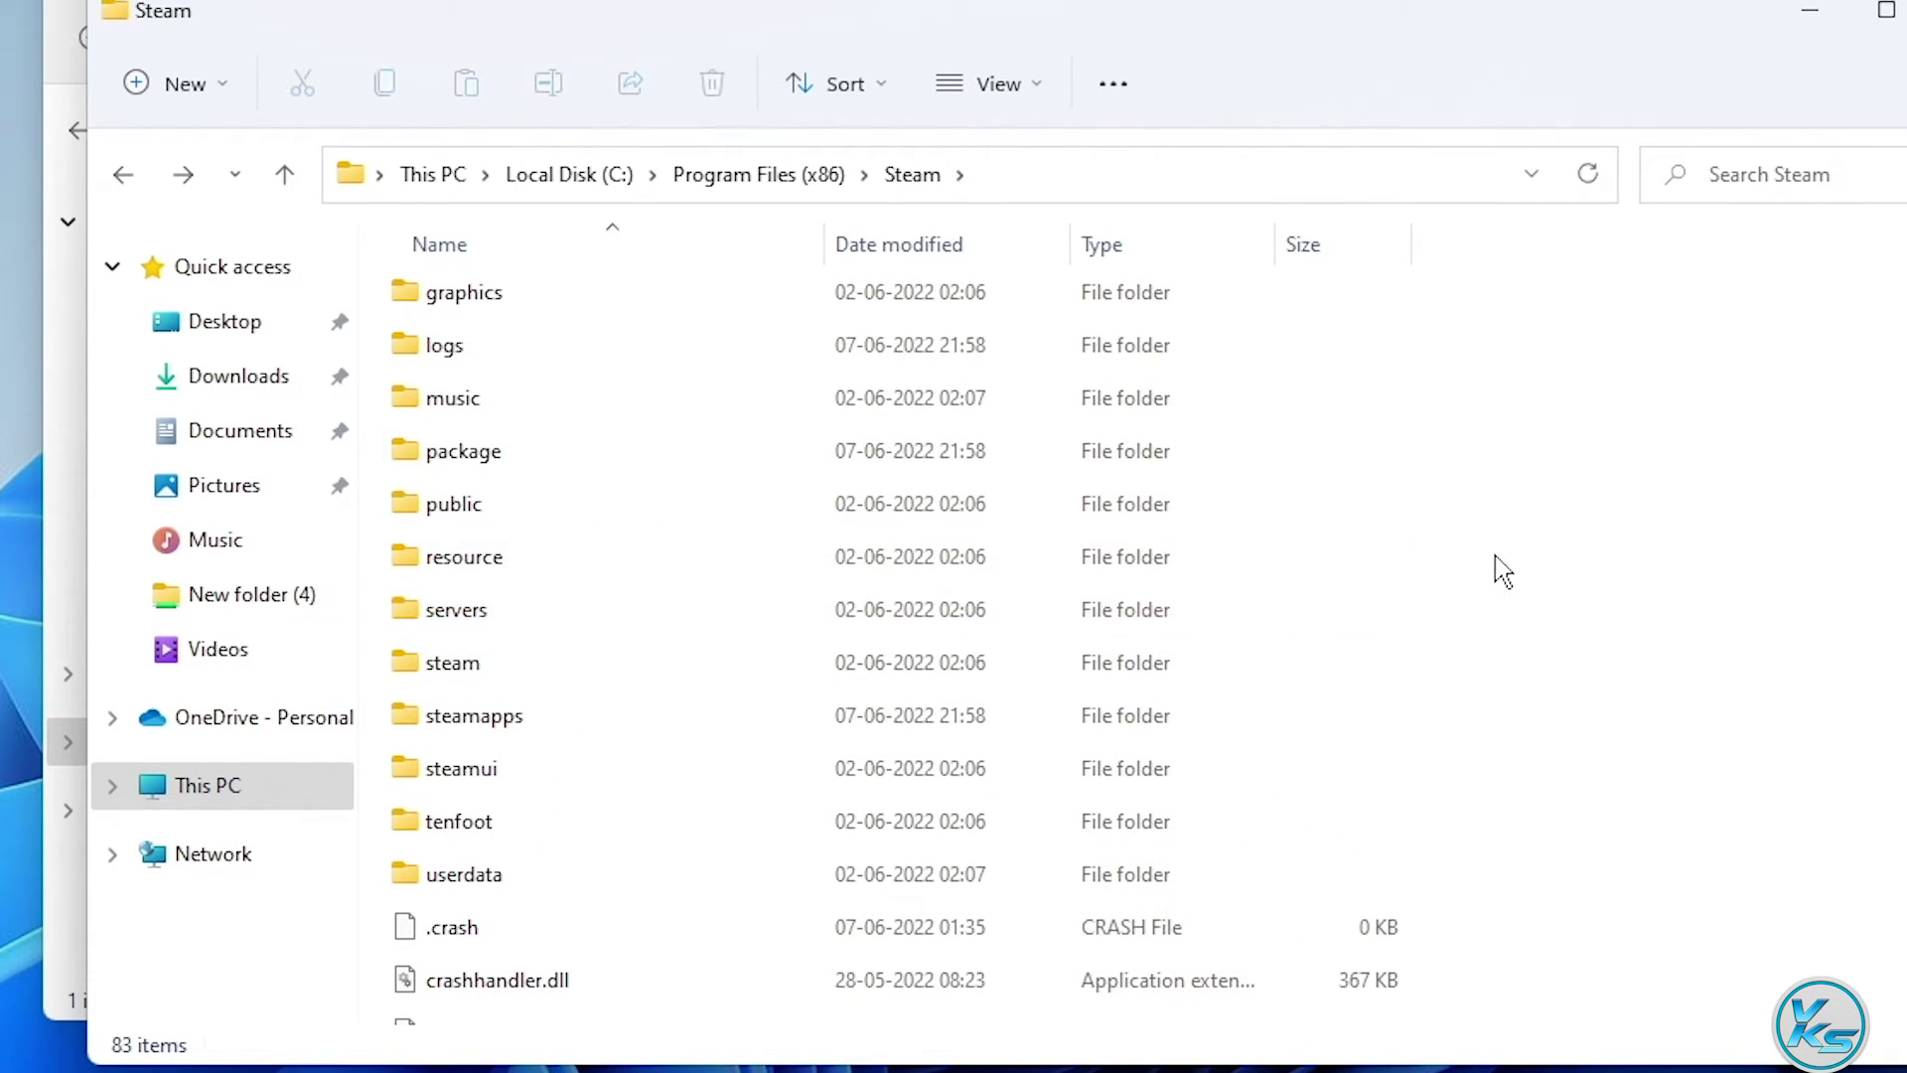
Step: Create a folder named skins inside the Steam folder and open it
{"action": "right_click", "coordinate": [1500, 569]}
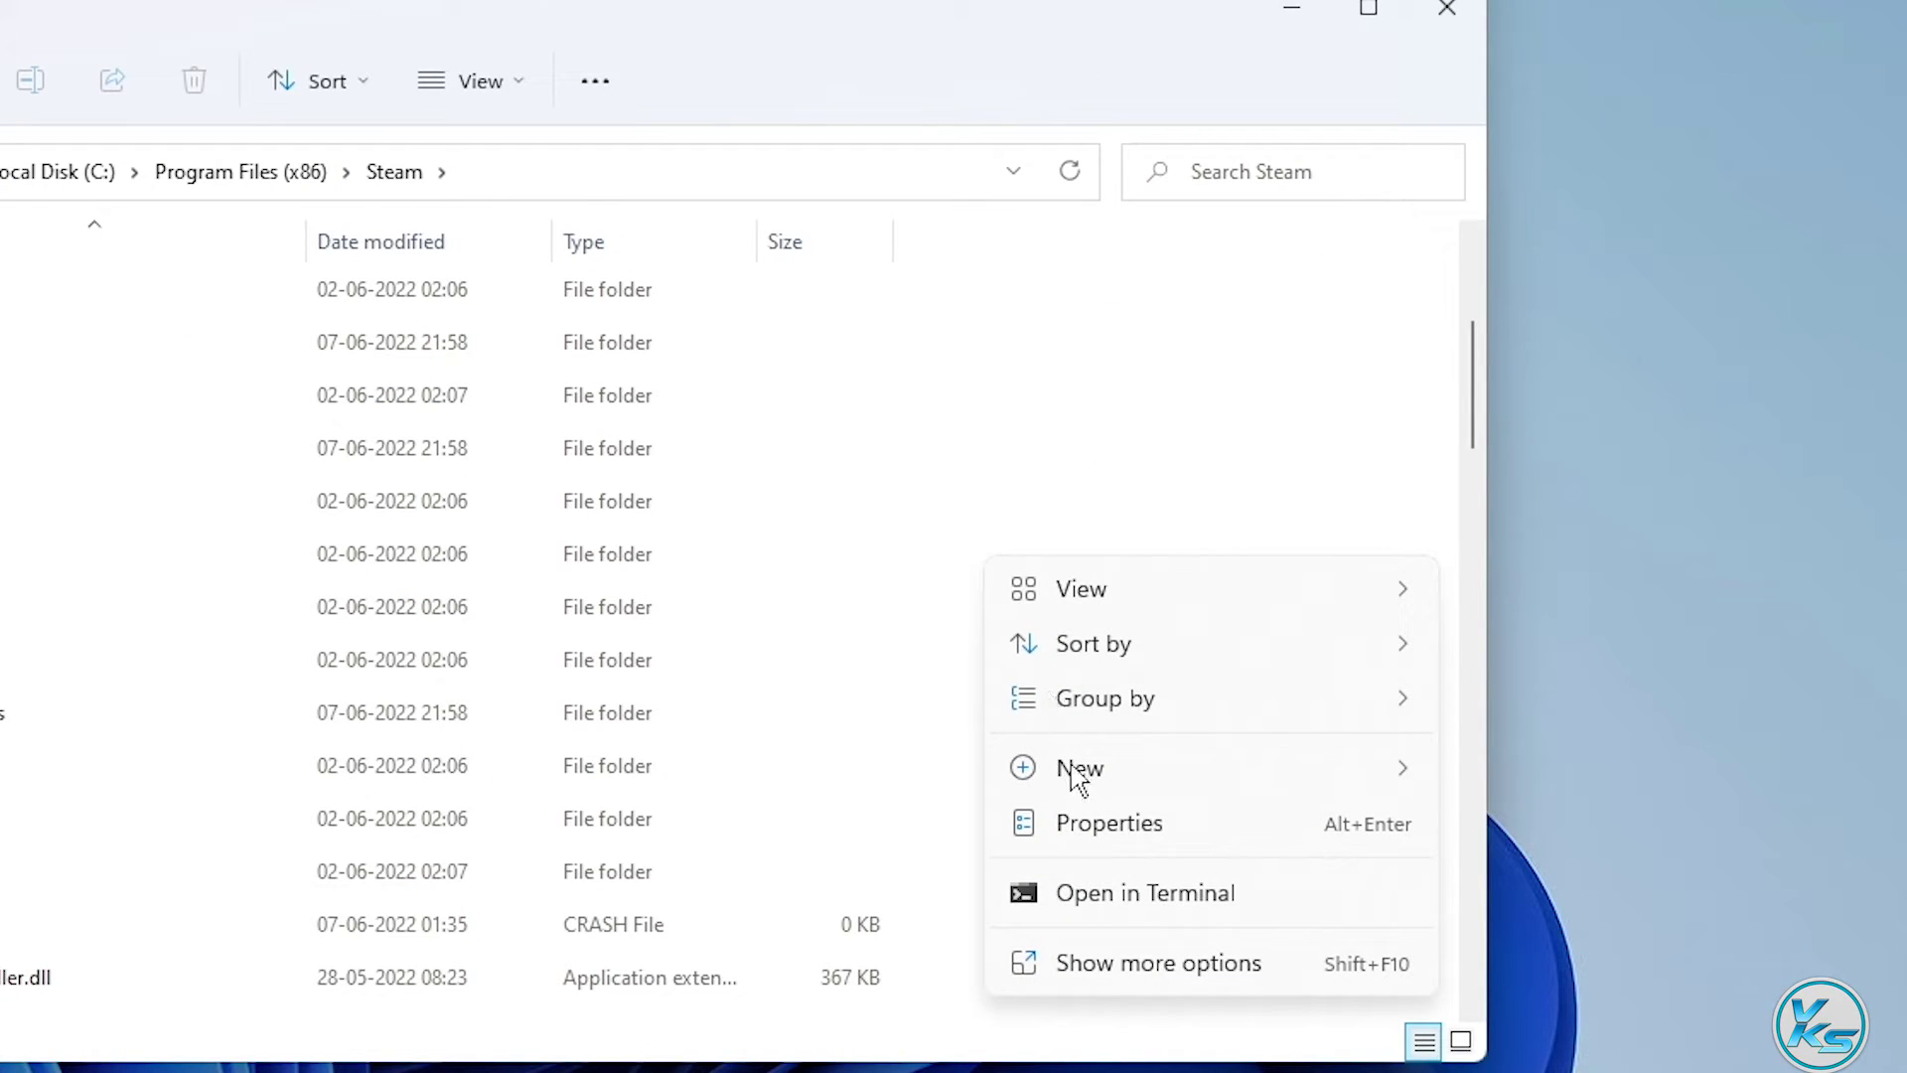
{"action": "mouse_move", "coordinate": [1076, 782]}
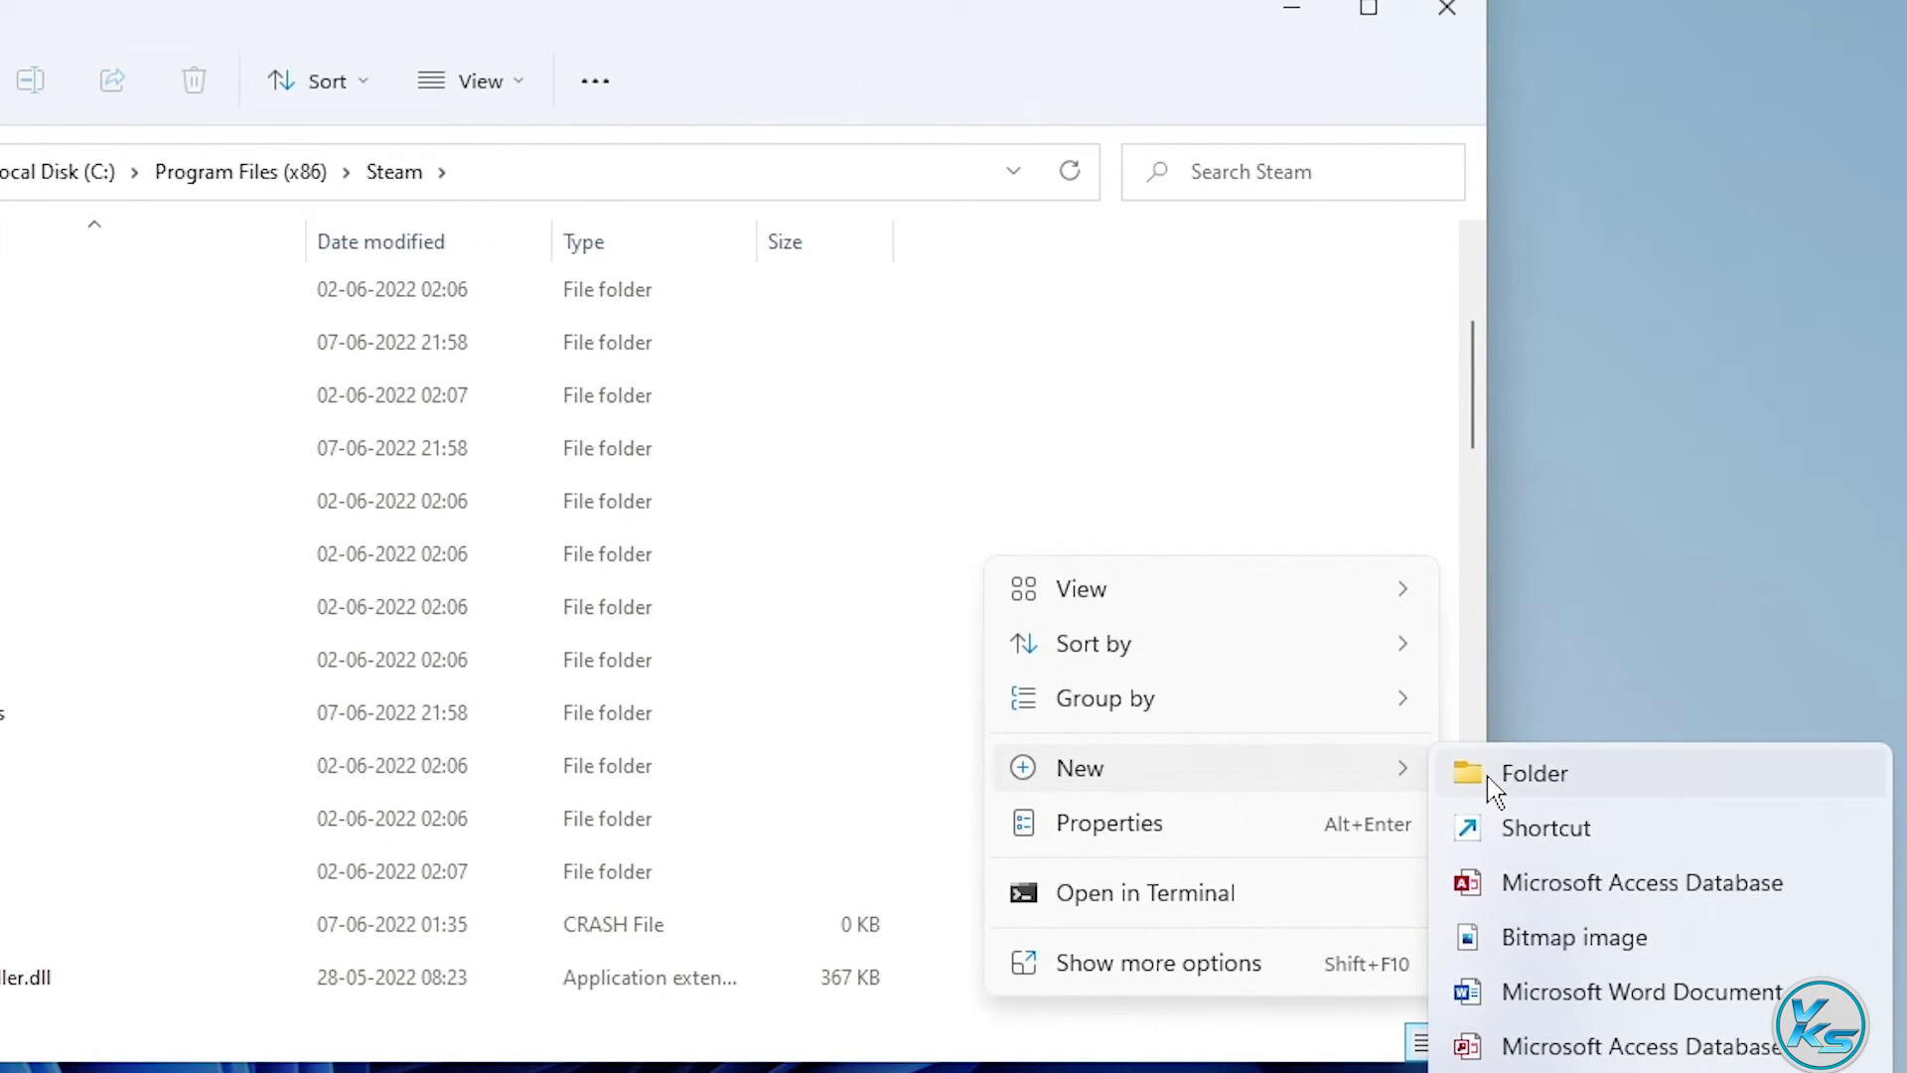
{"action": "left_click", "coordinate": [1494, 791]}
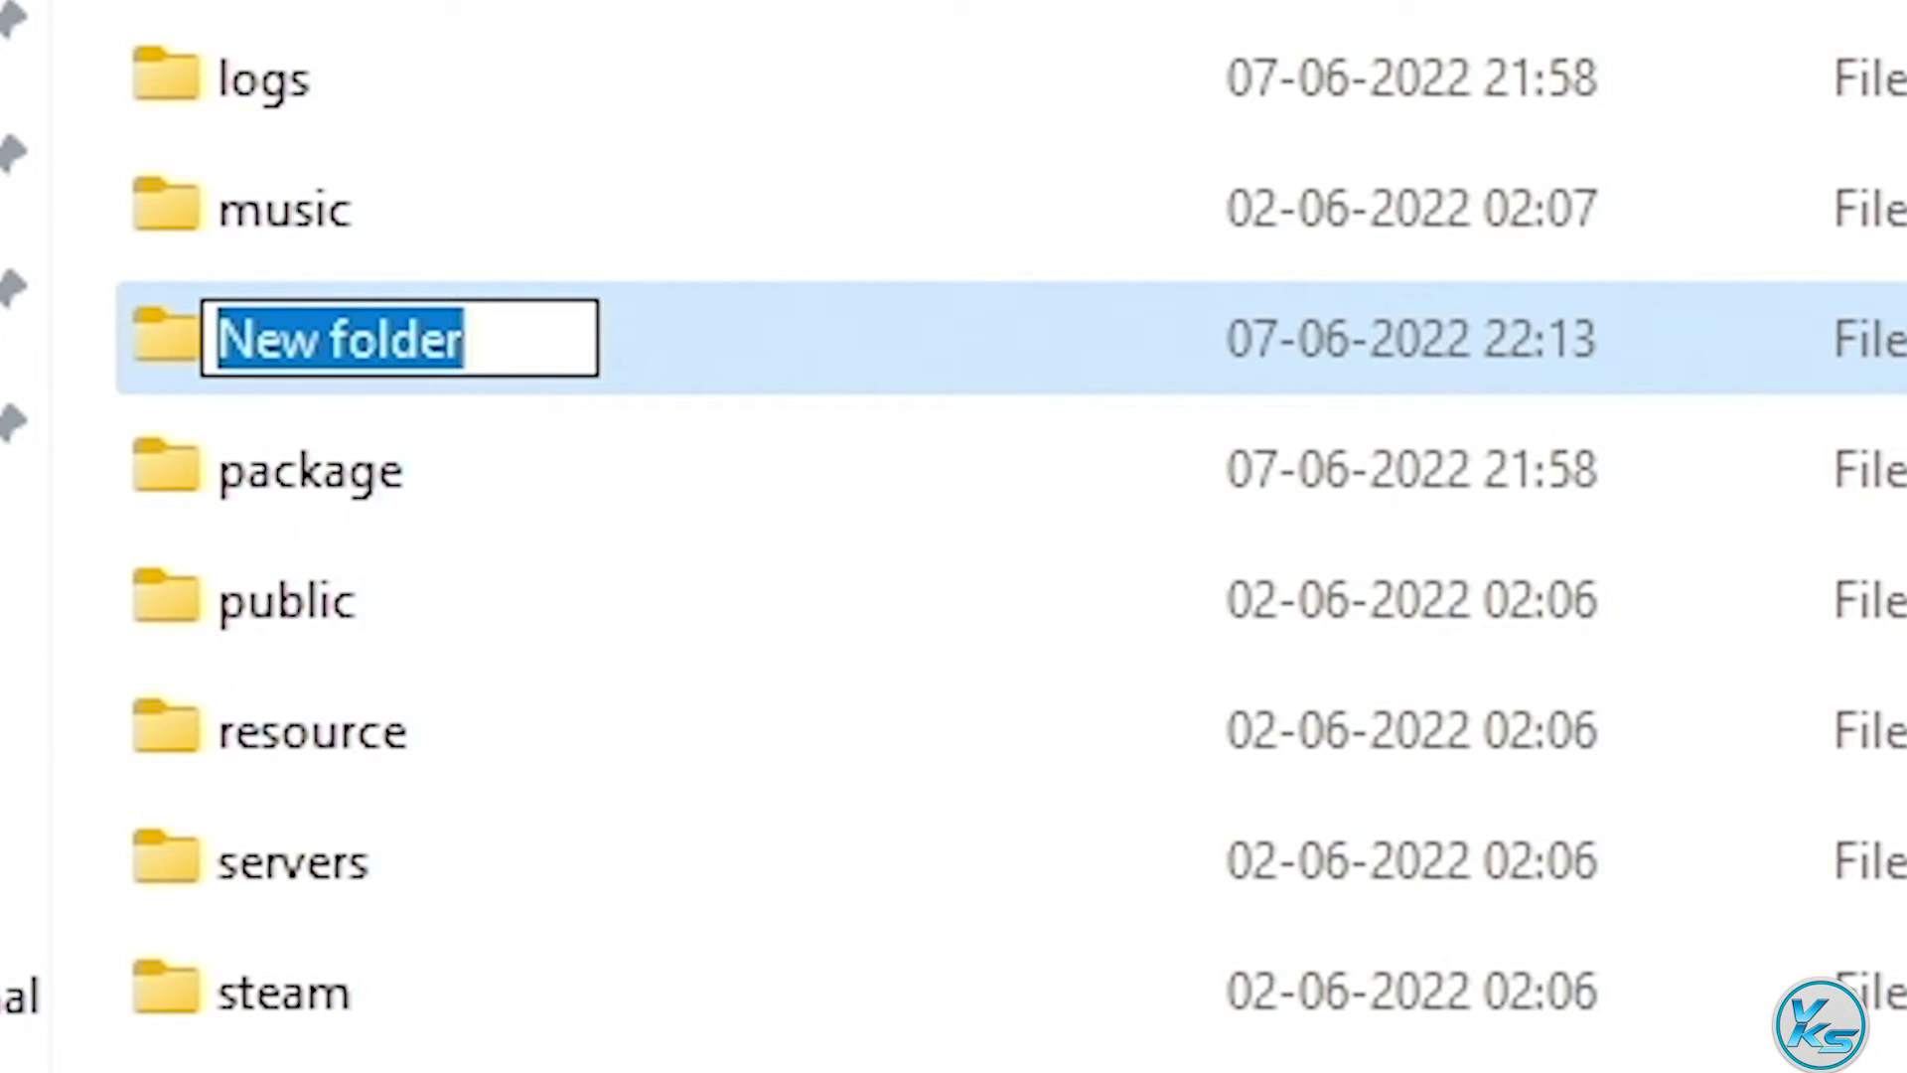
{"action": "type", "text": "skins"}
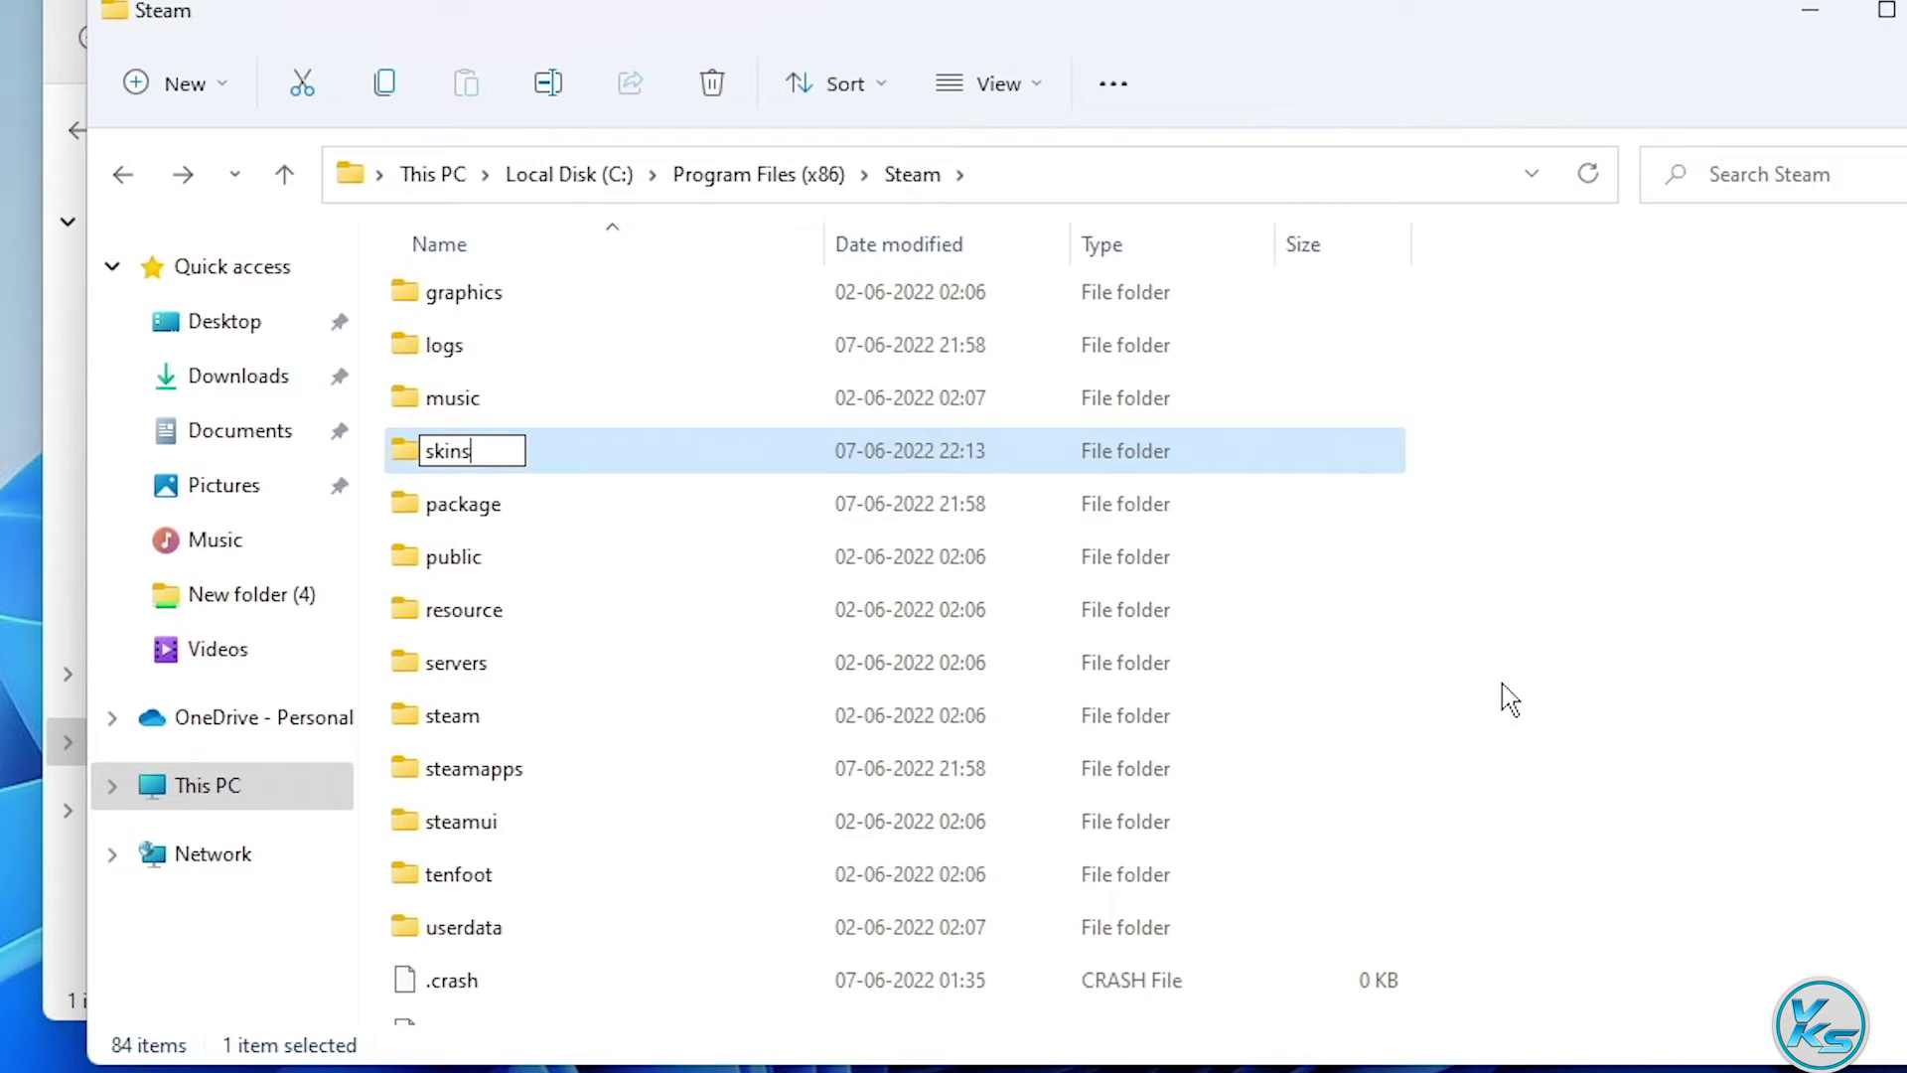
{"action": "key", "text": "Return"}
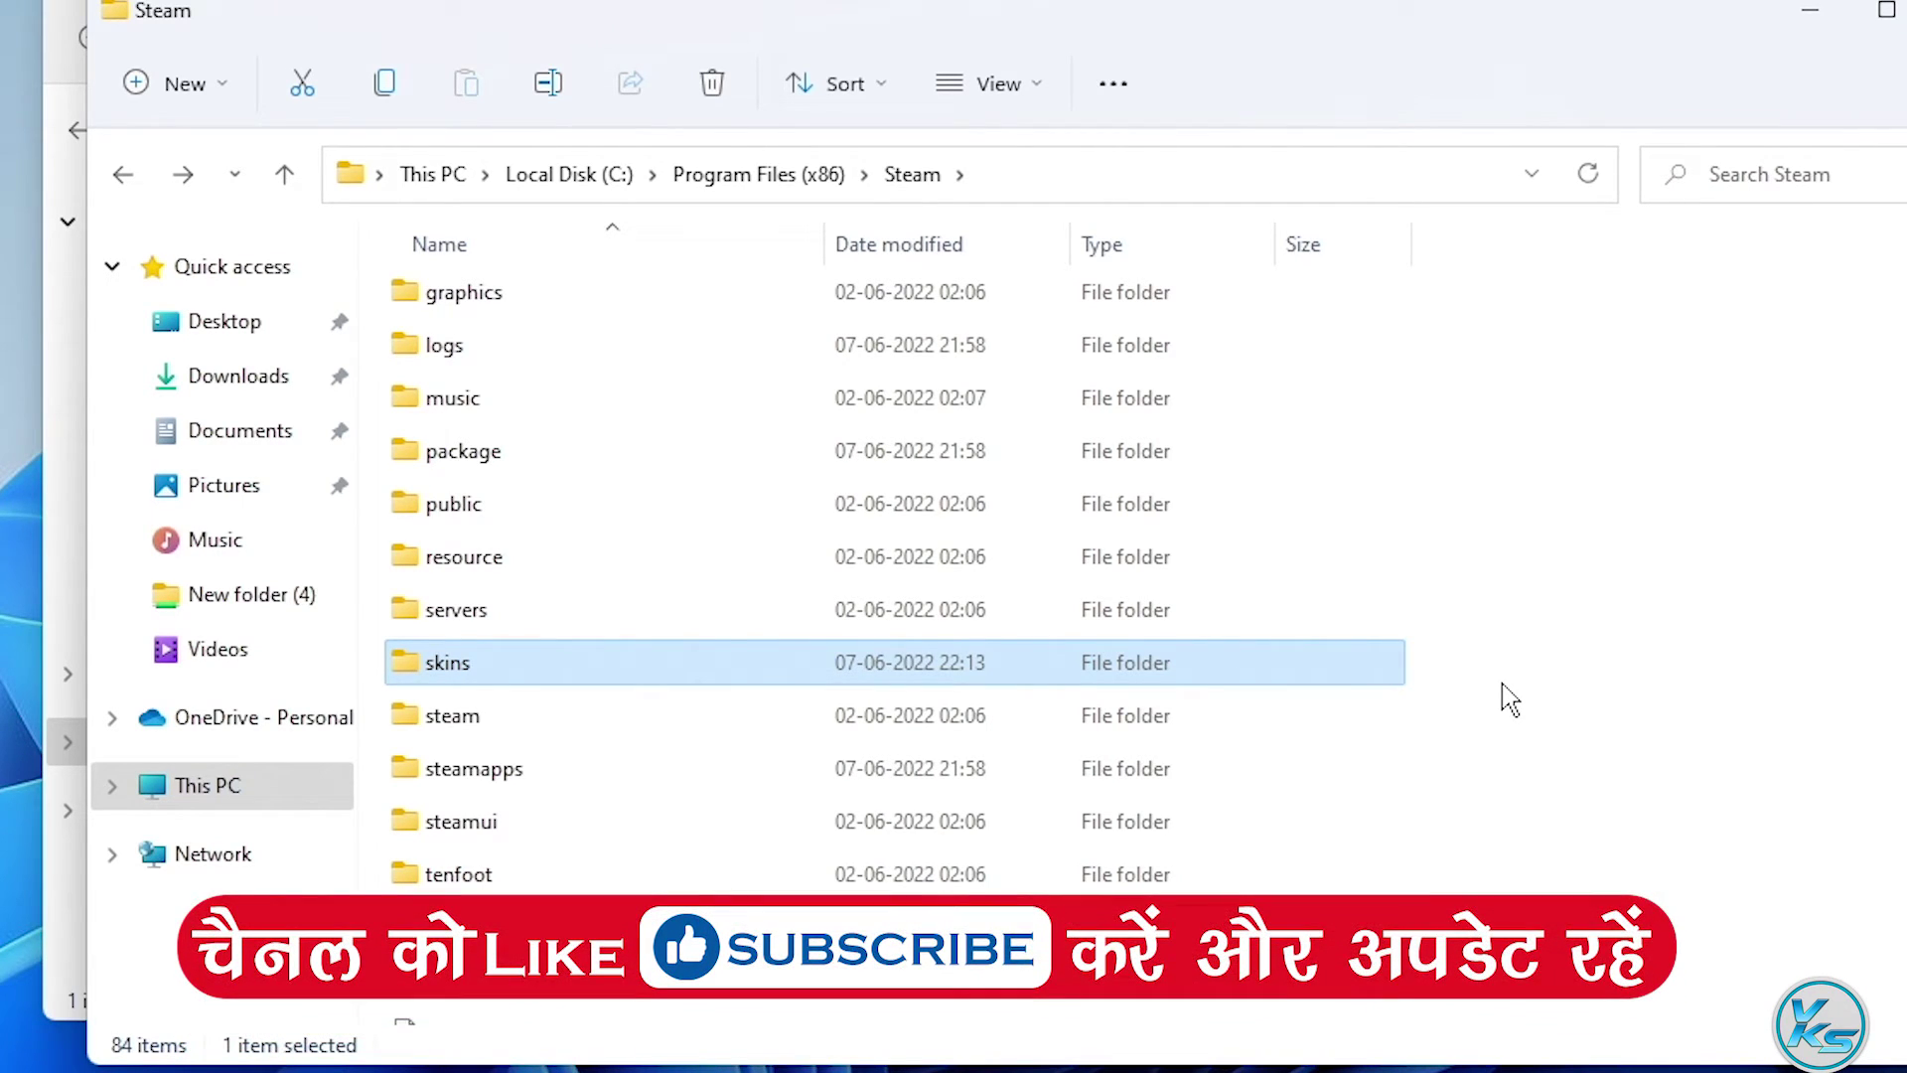
{"action": "key", "text": "Return"}
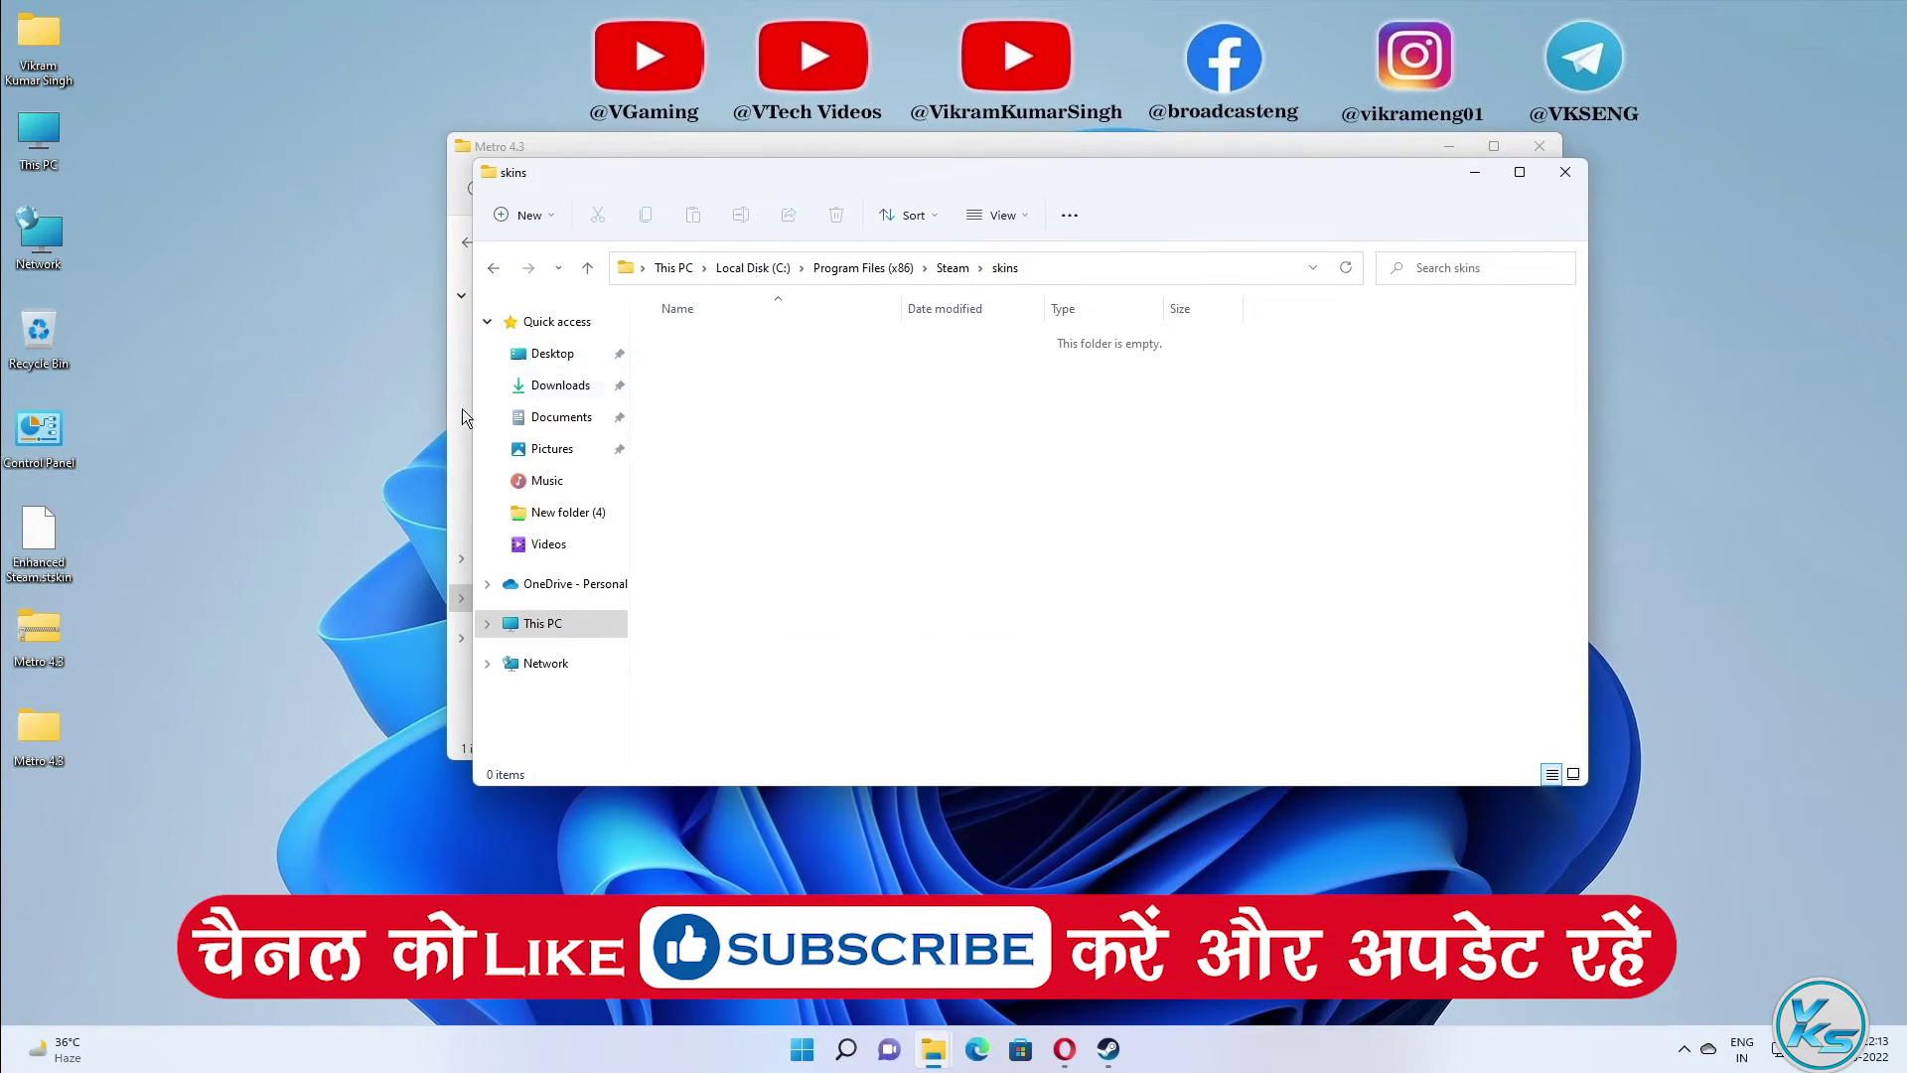
Step: Copy Enhanced Steam.stskin and the extracted Metro 4.3 folder from the desktop into the empty skins folder
{"action": "left_click", "coordinate": [46, 546]}
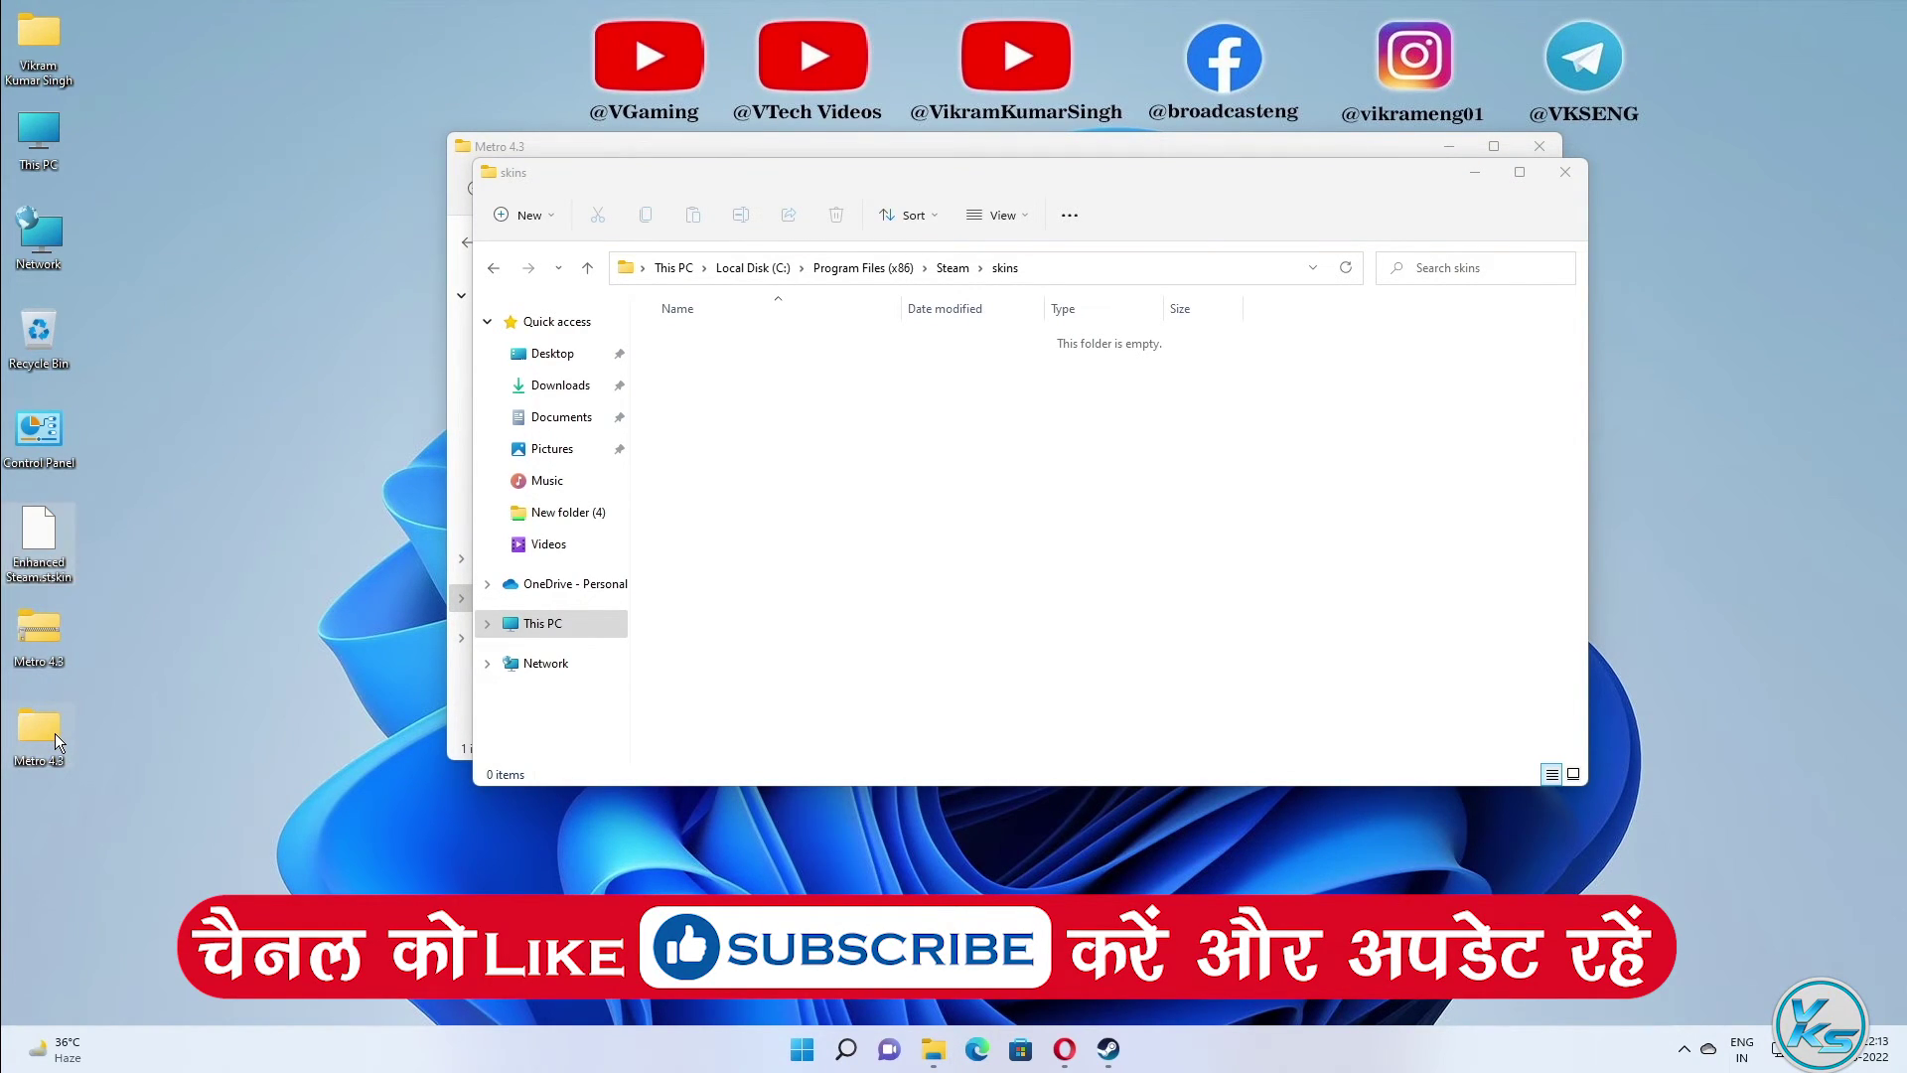
{"action": "right_click", "coordinate": [44, 532]}
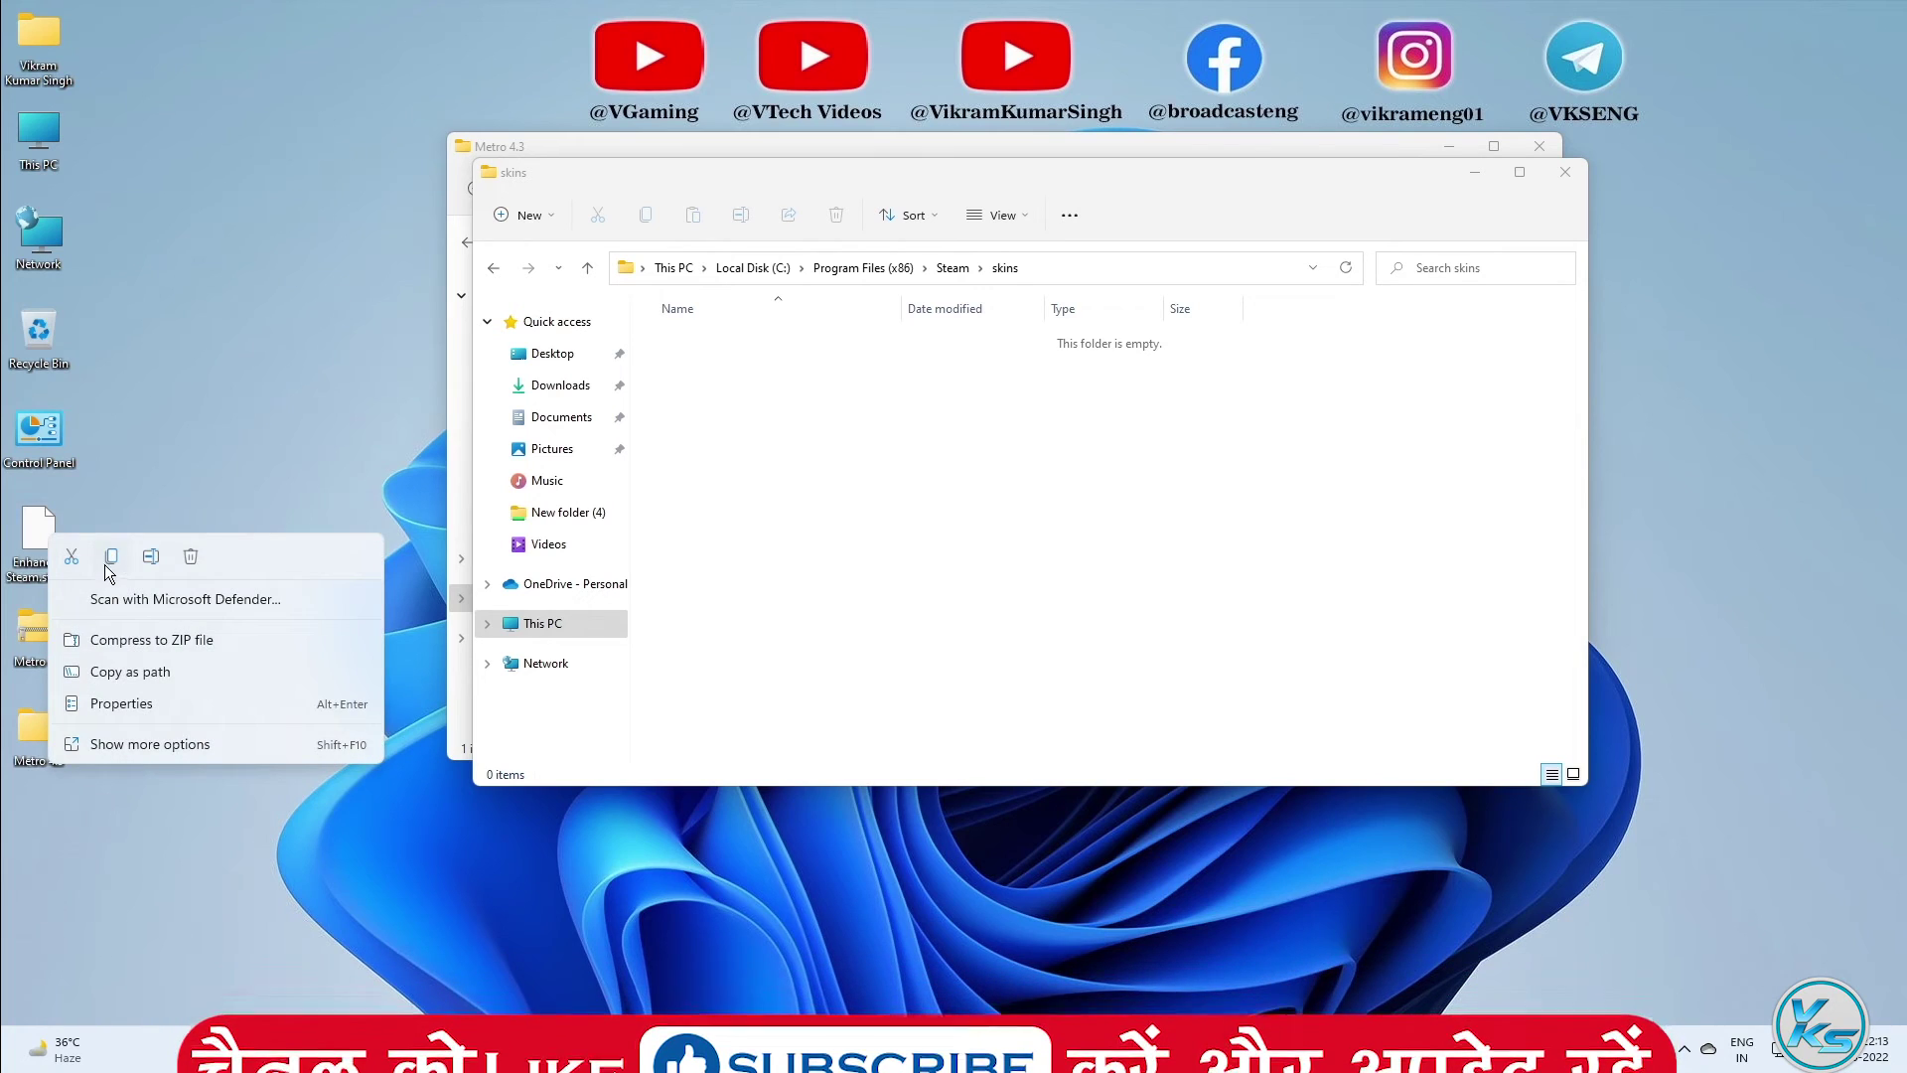
{"action": "right_click", "coordinate": [658, 520]}
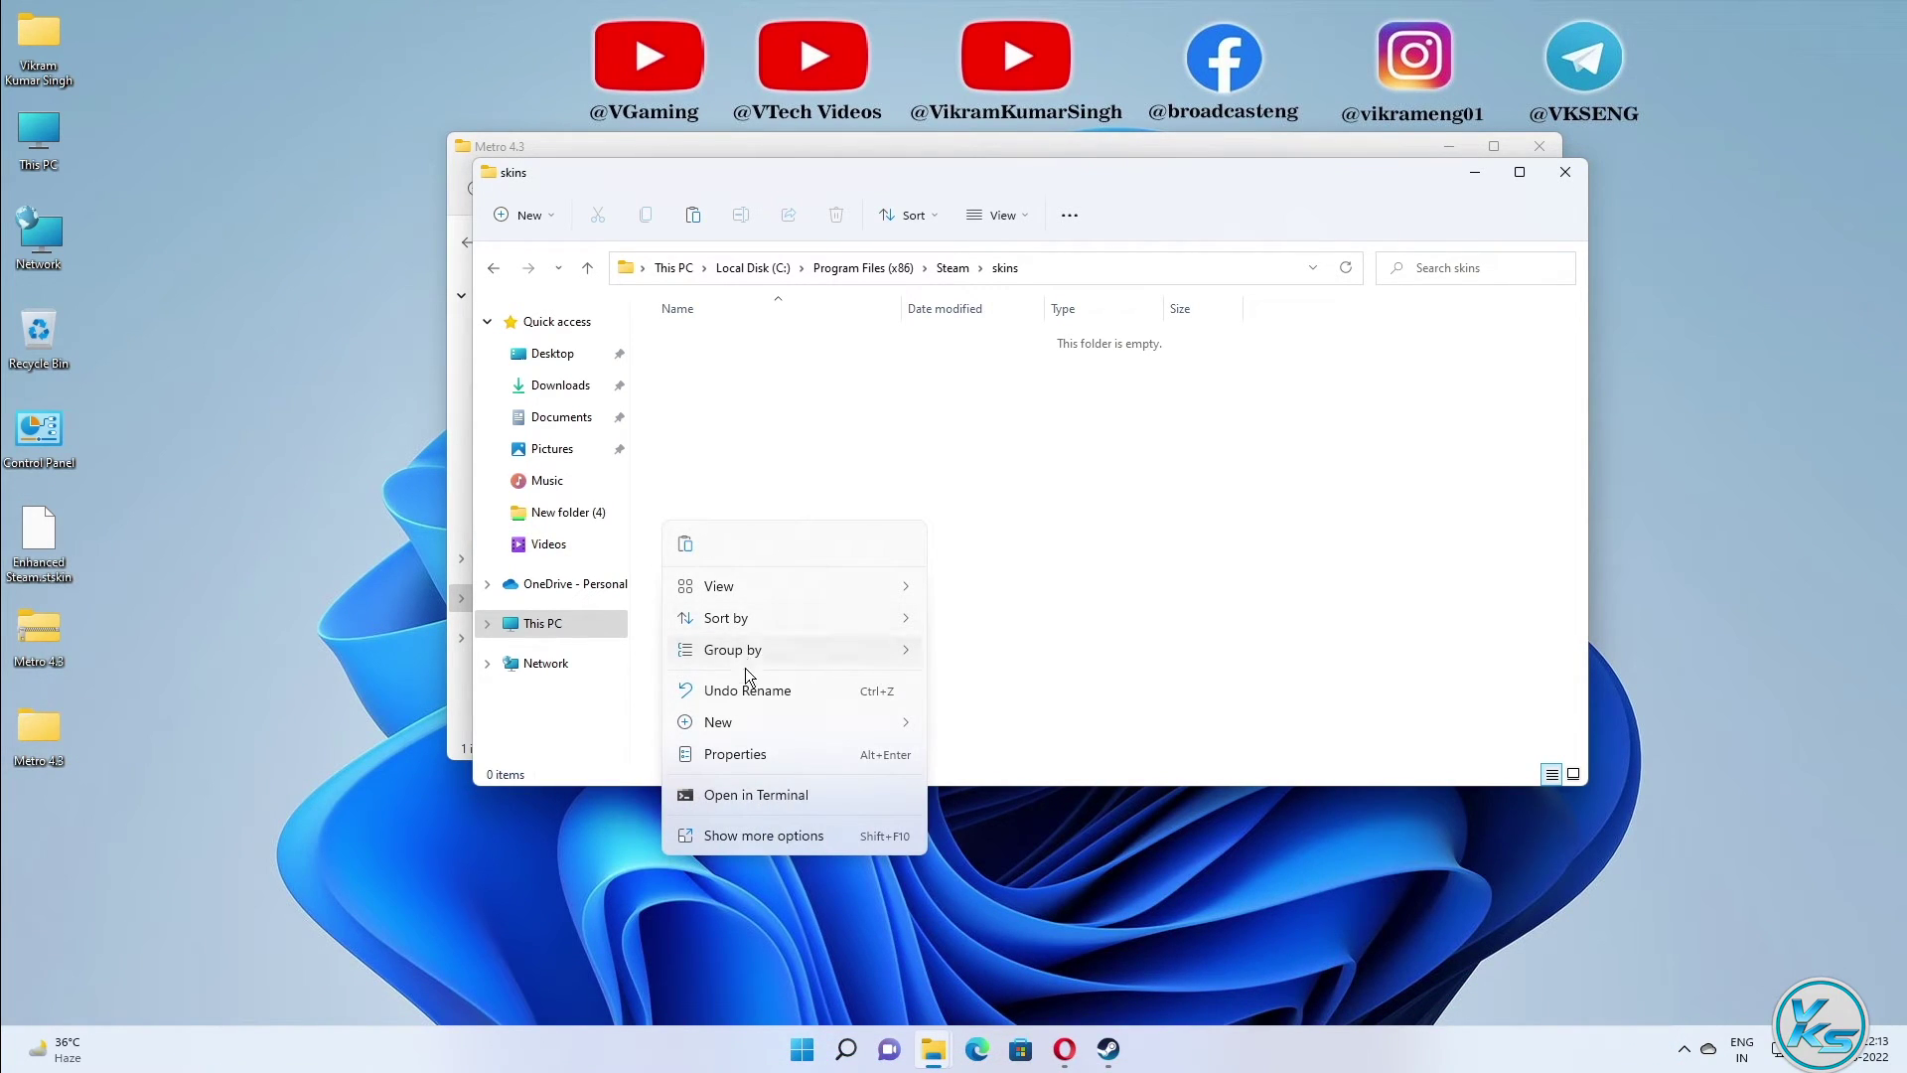
{"action": "left_click", "coordinate": [691, 551]}
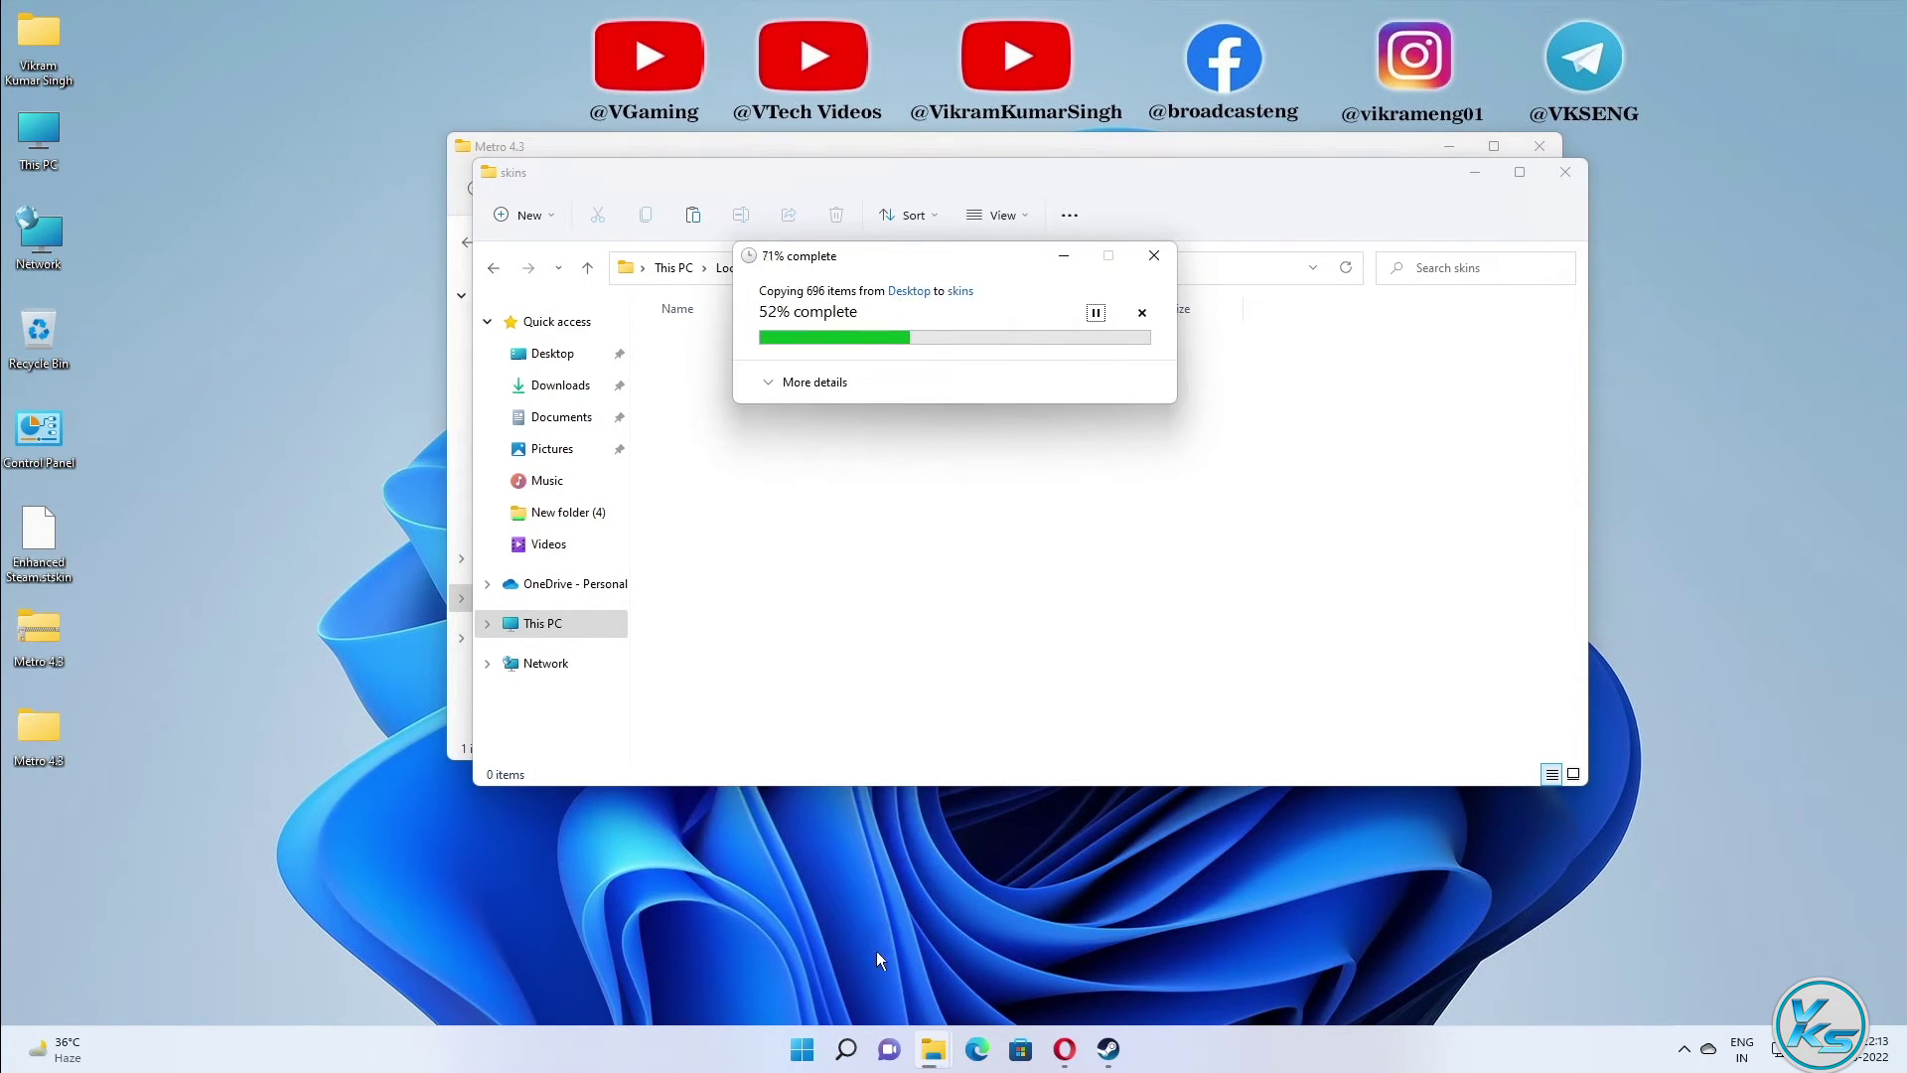
{"action": "mouse_move", "coordinate": [935, 1054]}
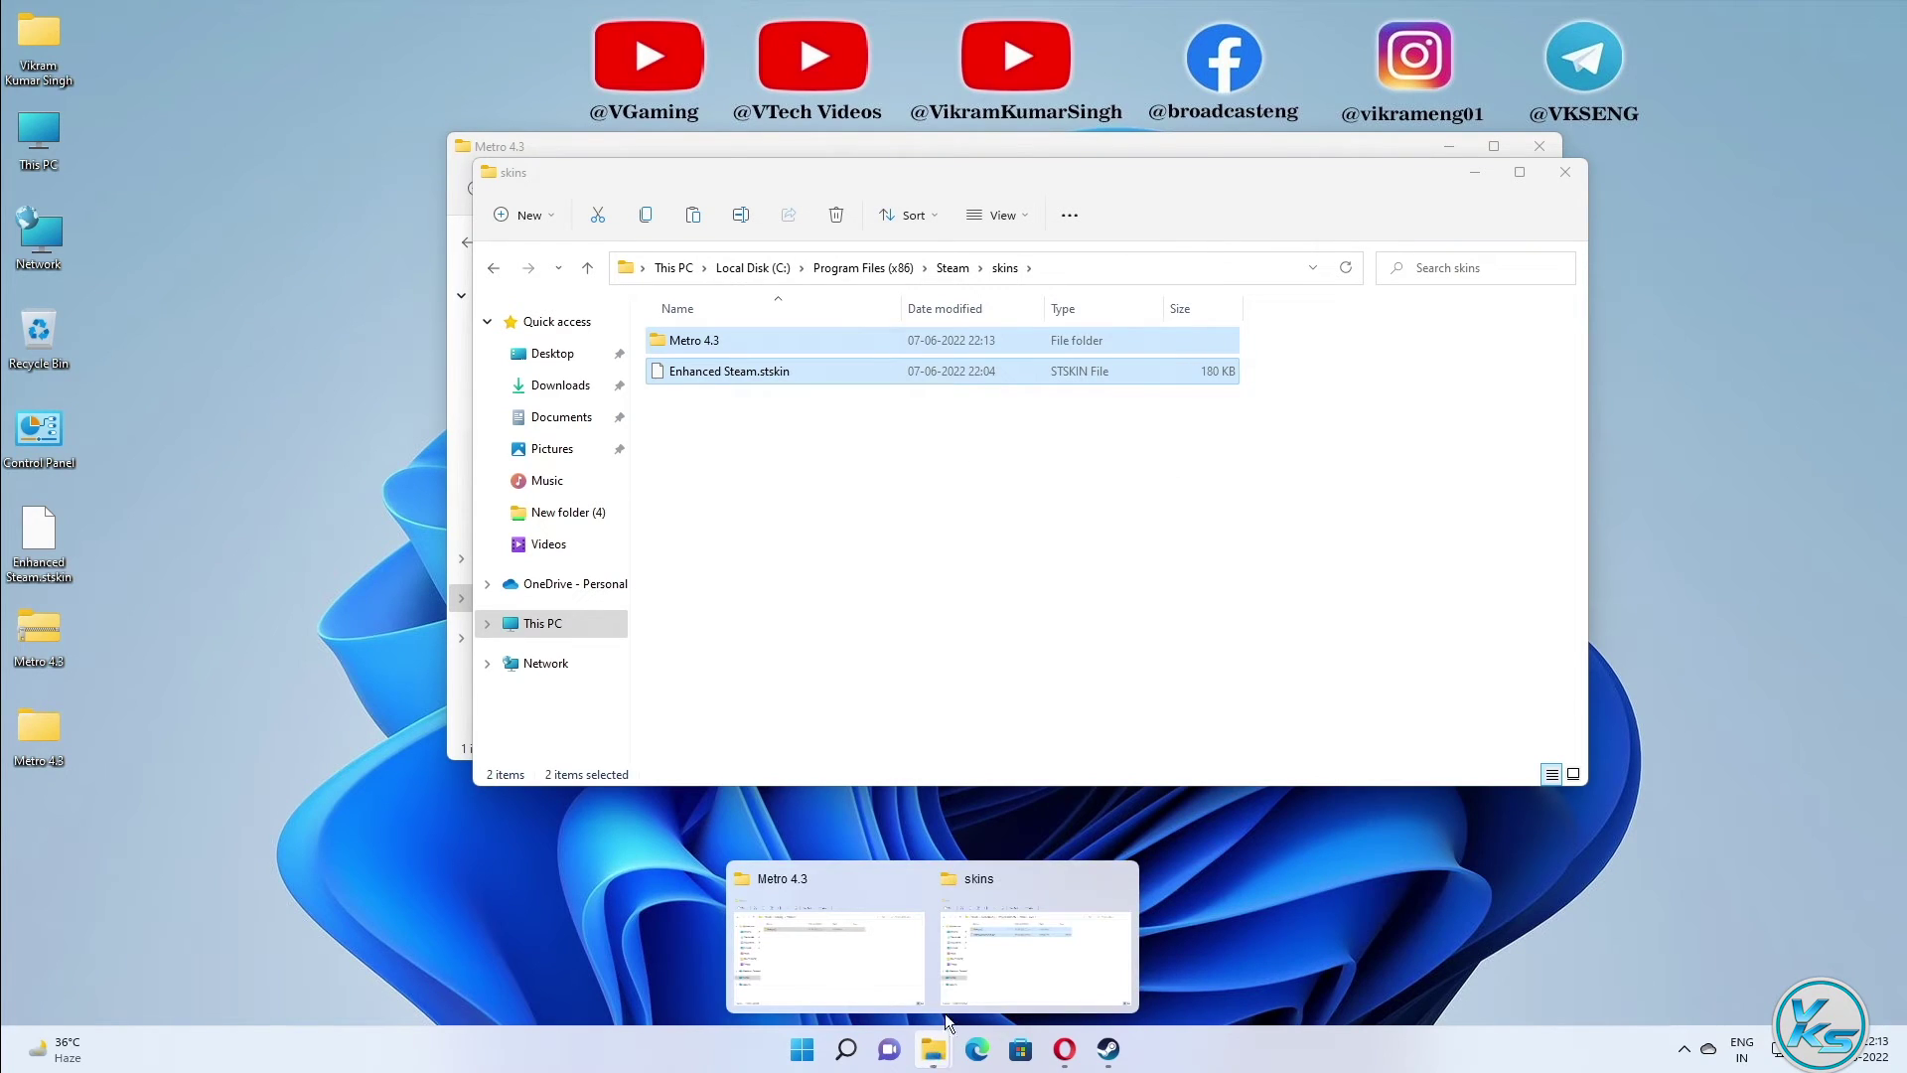
{"action": "left_click", "coordinate": [844, 955]}
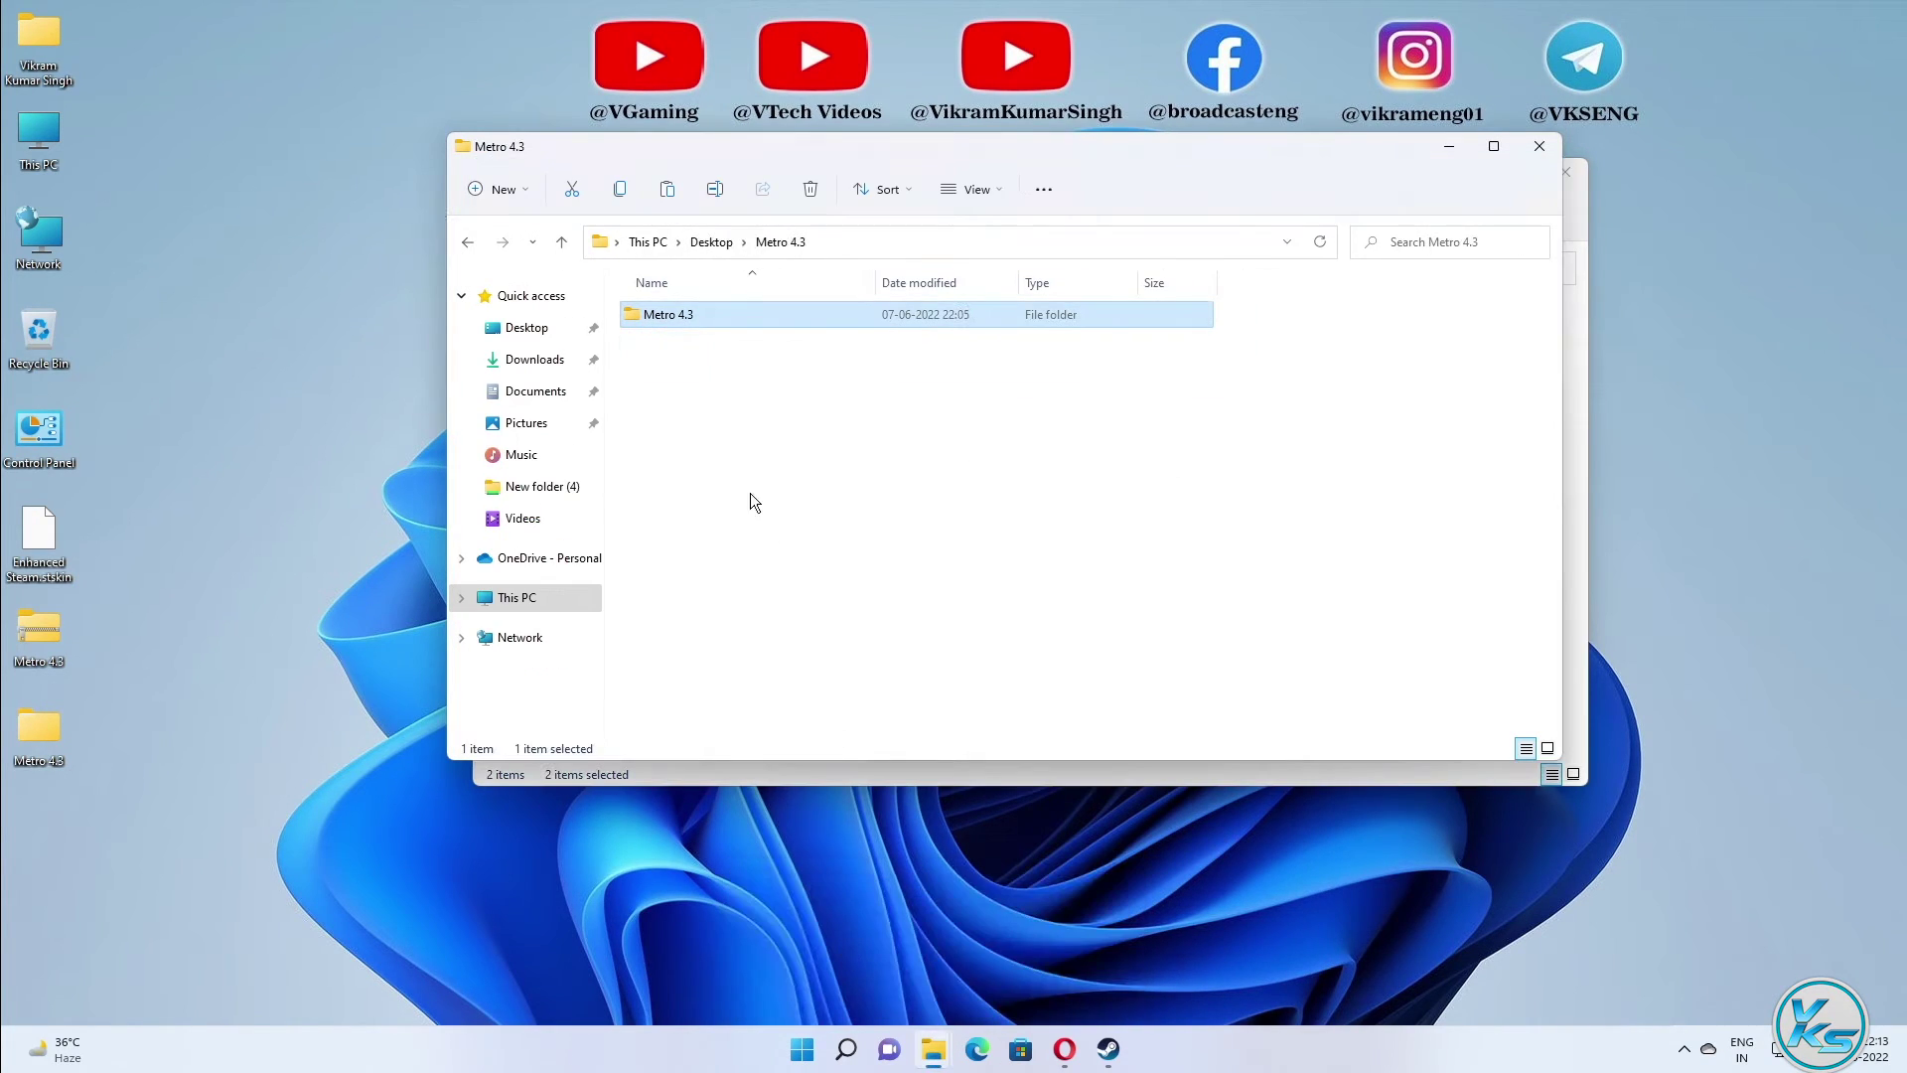
{"action": "right_click", "coordinate": [664, 316]}
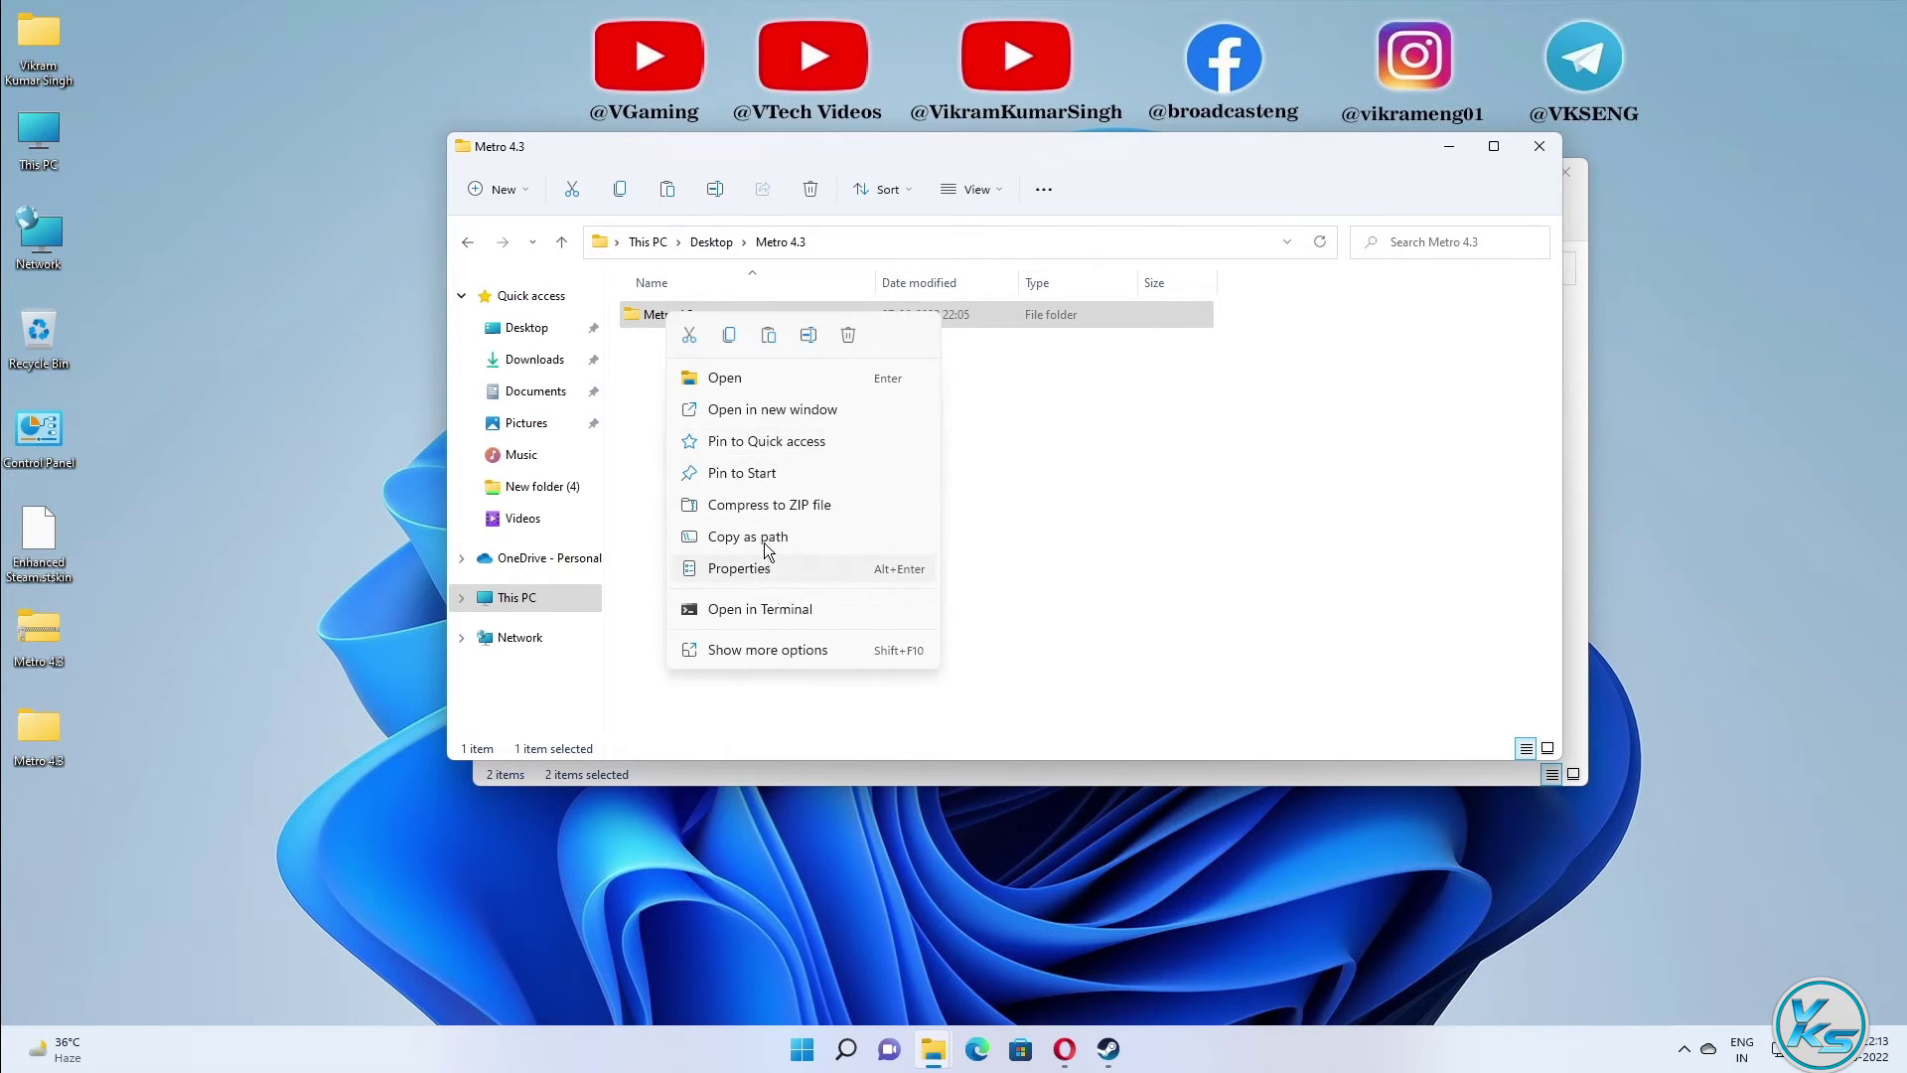
{"action": "key", "text": "Escape"}
{"action": "left_click", "coordinate": [1449, 149]}
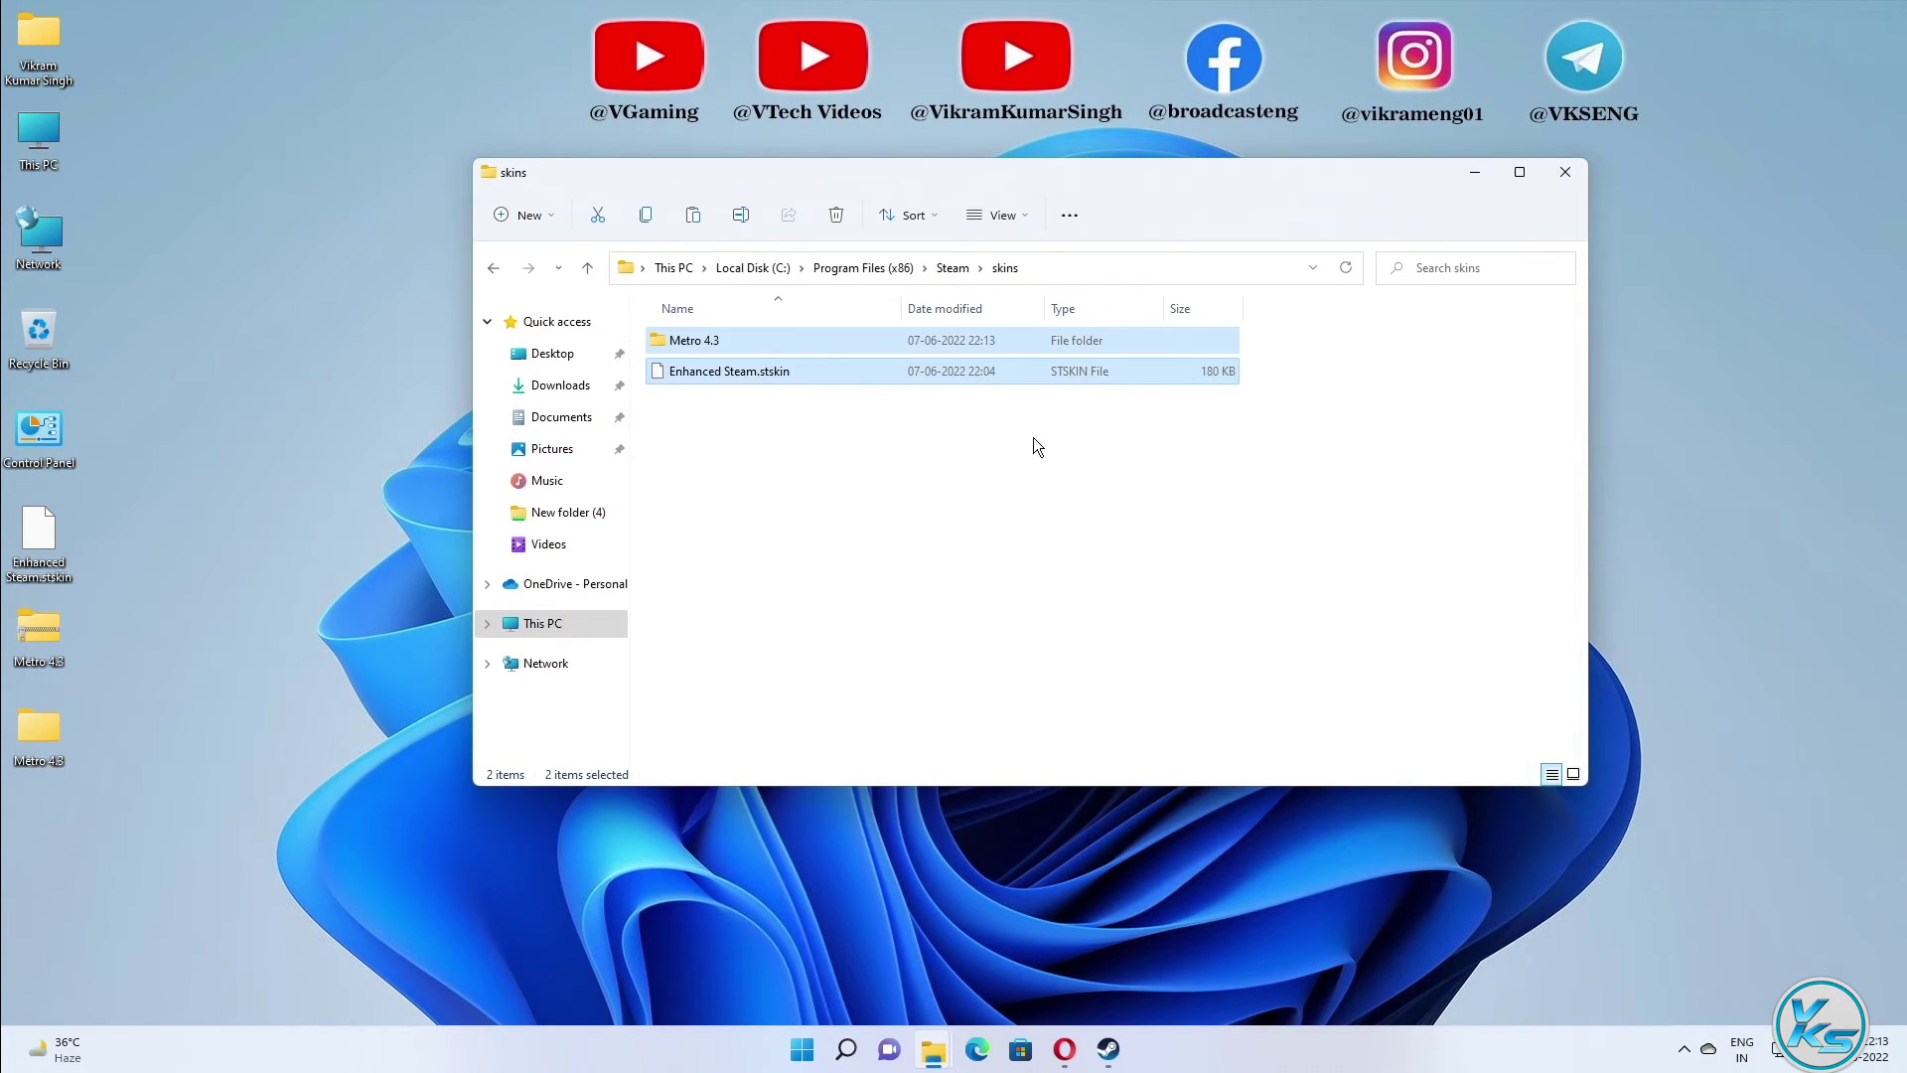
{"action": "right_click", "coordinate": [992, 476]}
{"action": "mouse_move", "coordinate": [1132, 573]}
{"action": "left_click", "coordinate": [832, 553]}
Step: Check the contents of the Metro 4.3 folder inside skins and return to the skins folder
{"action": "double_click", "coordinate": [701, 342]}
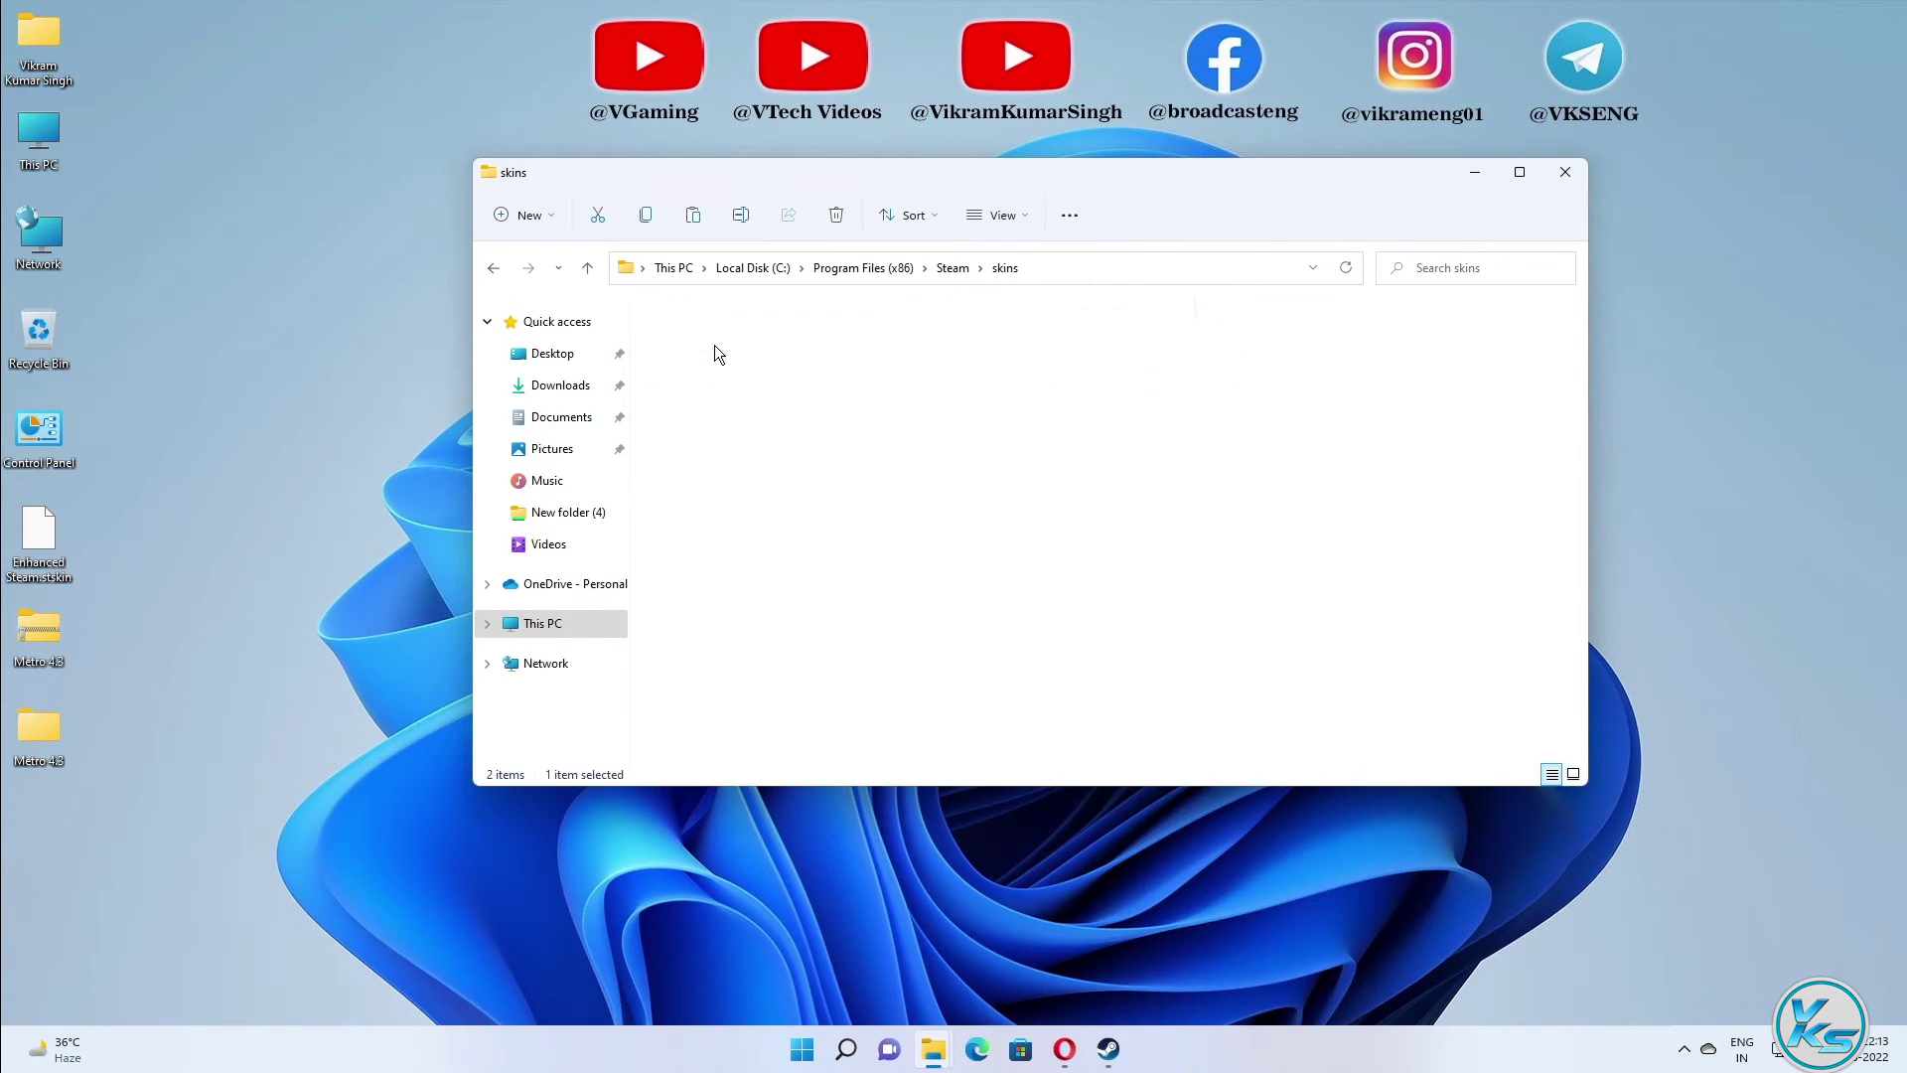
{"action": "left_click", "coordinate": [720, 338]}
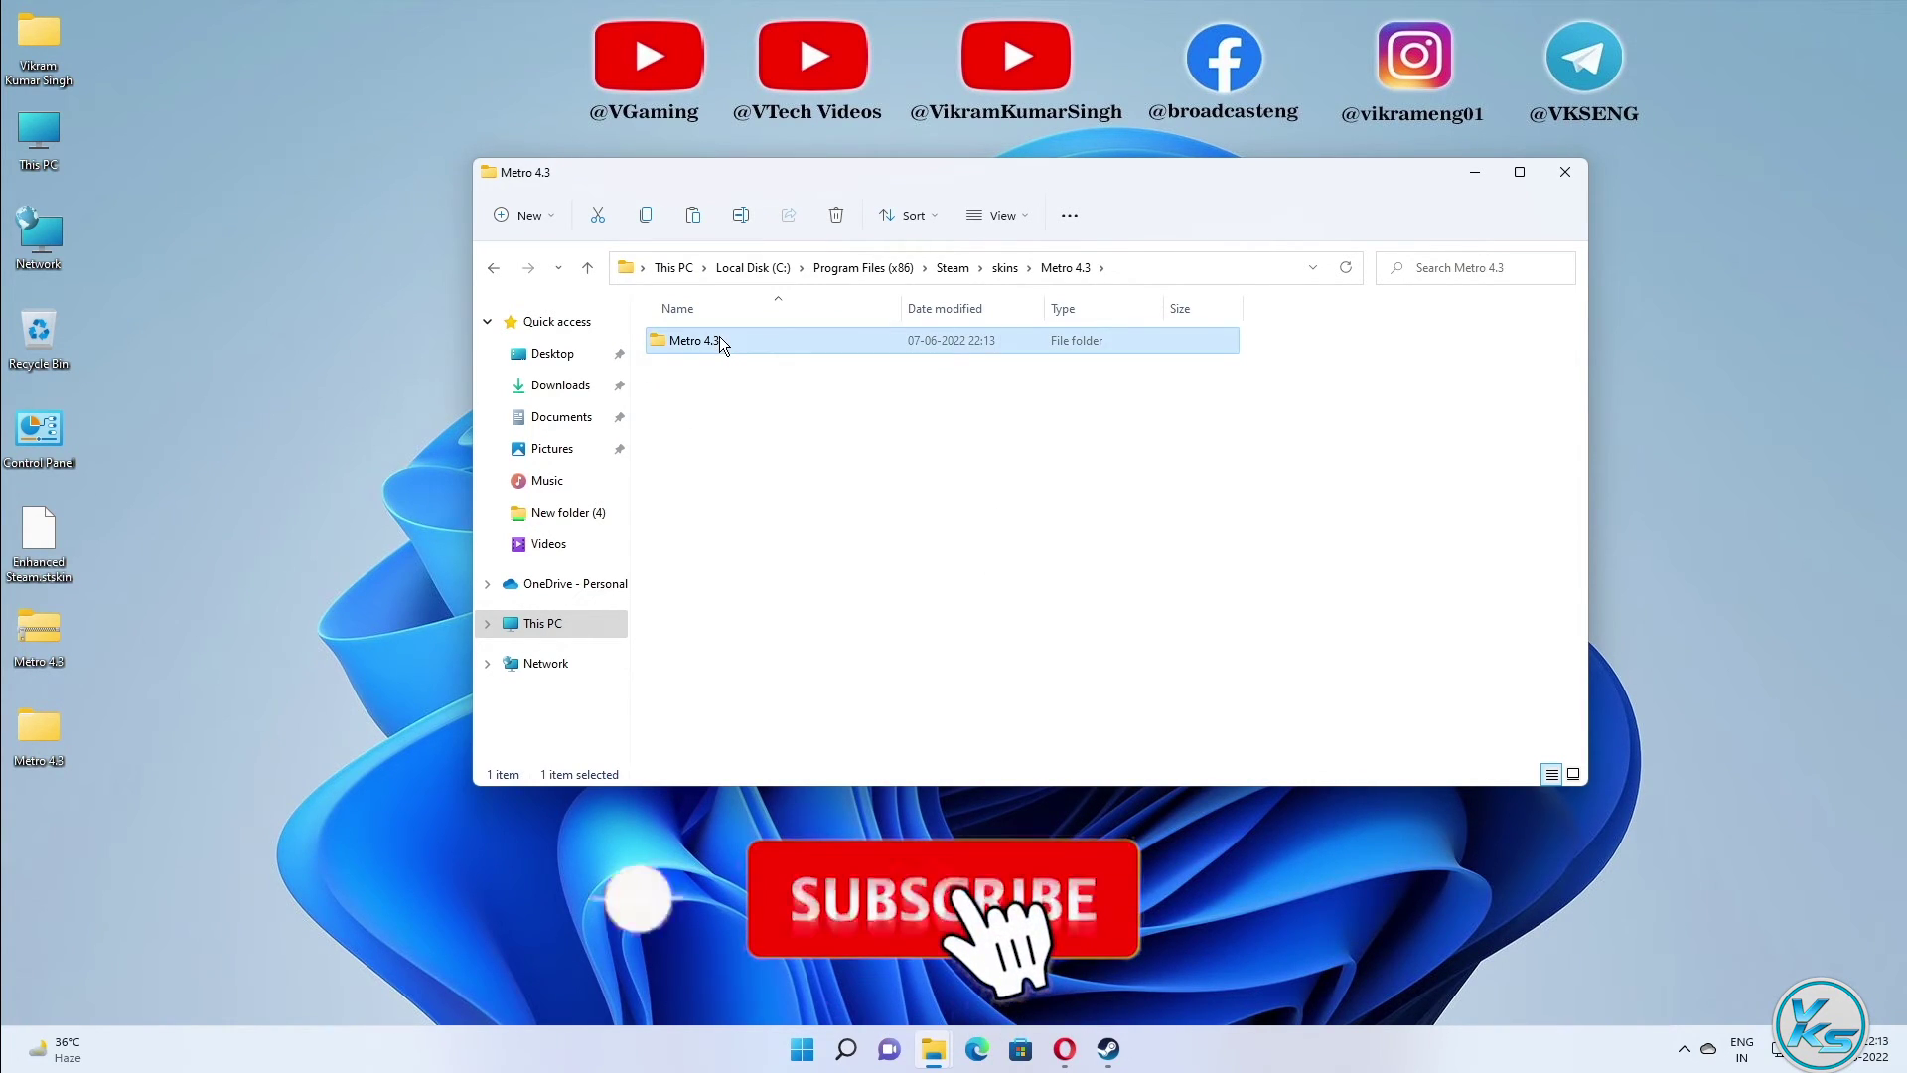
{"action": "key", "text": "alt+Up"}
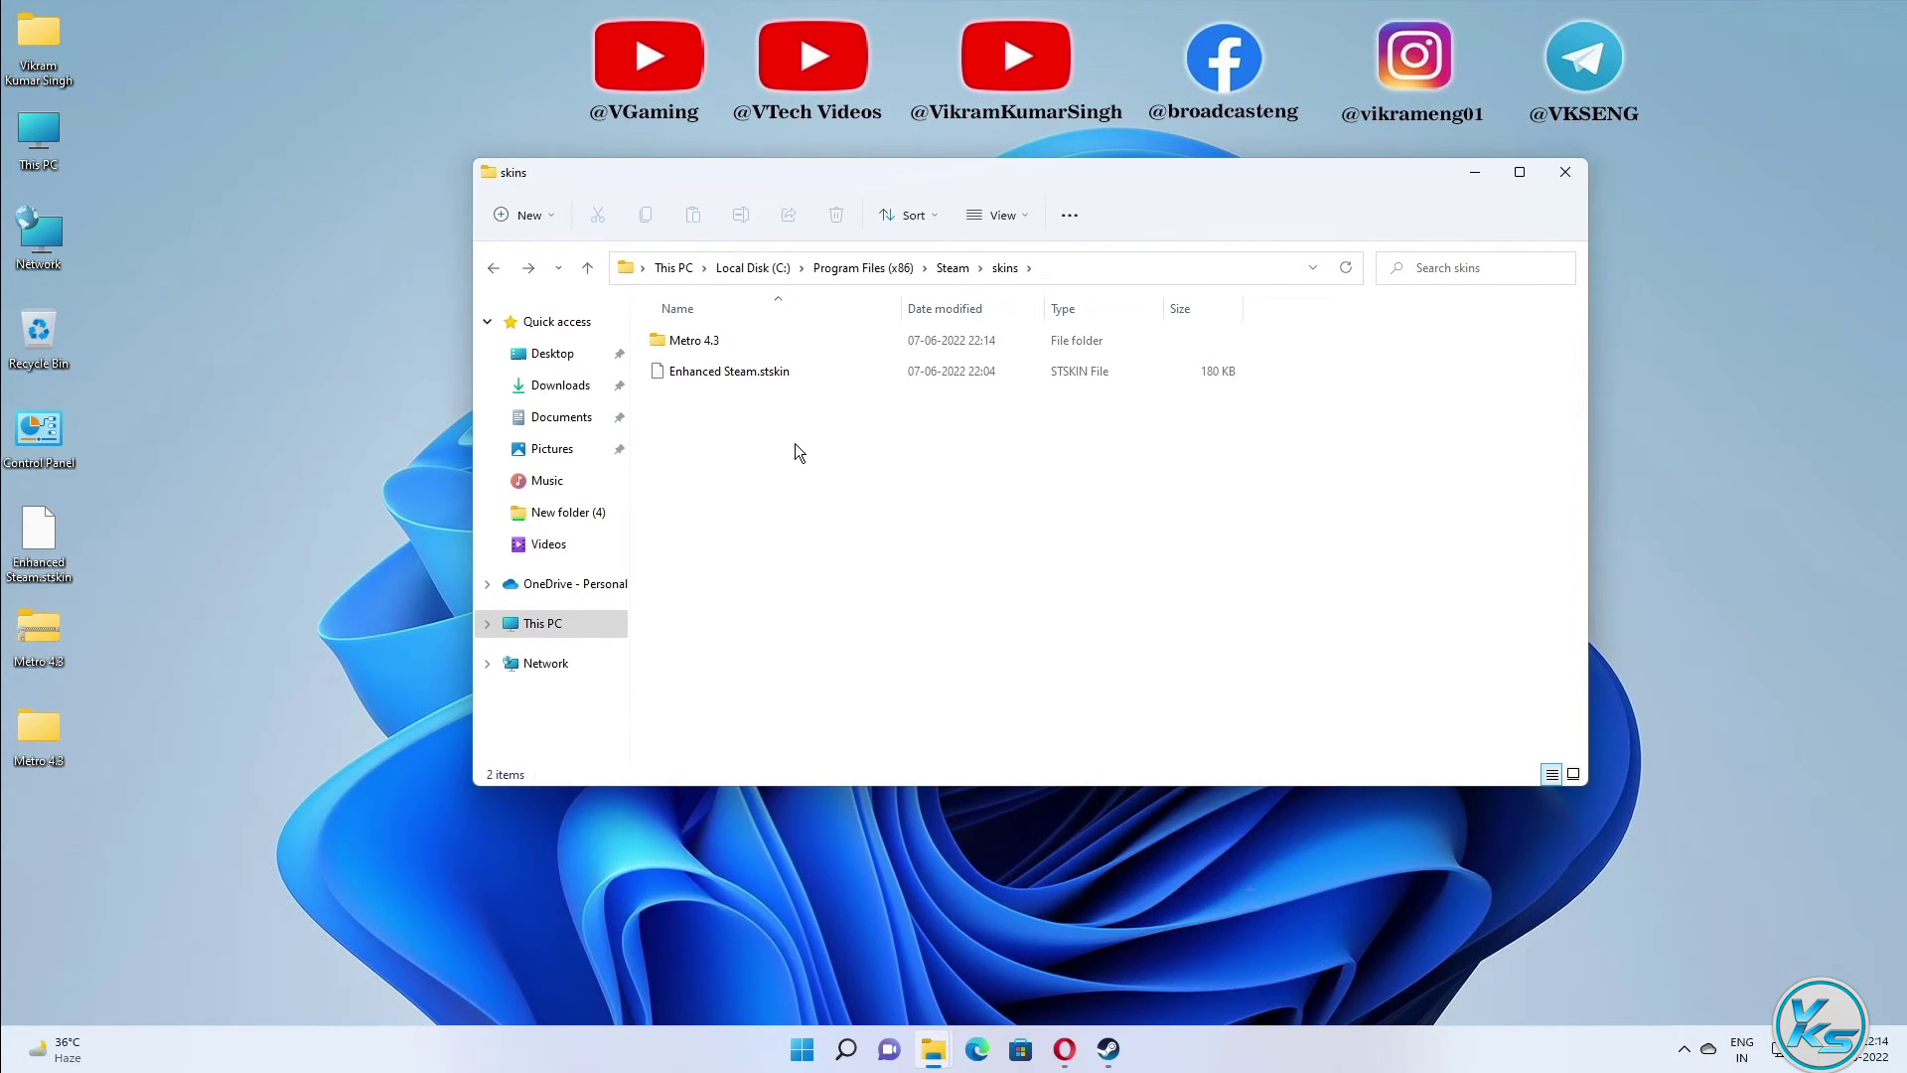
Step: Switch to Steam, set its interface skin to Metro 4.3 in the settings, and restart Steam to apply it
{"action": "left_click", "coordinate": [1110, 1055]}
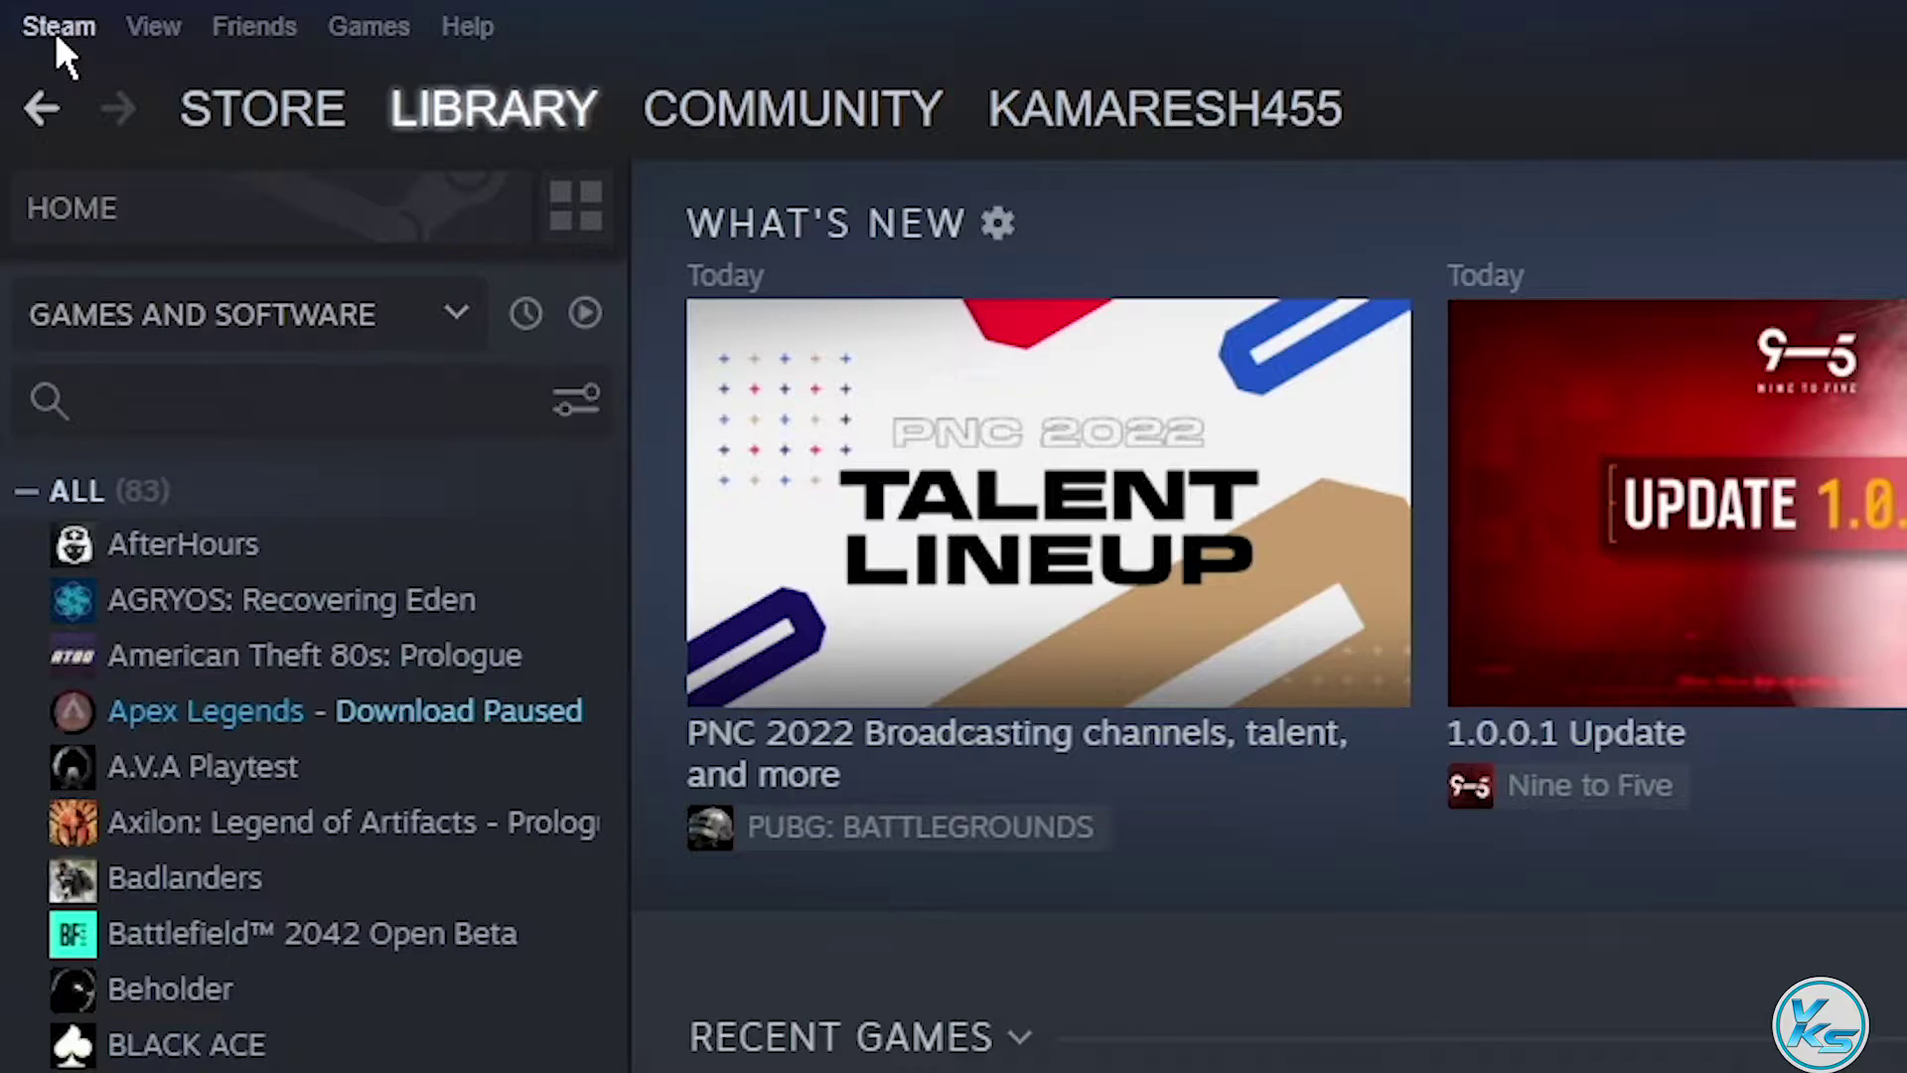
{"action": "left_click", "coordinate": [28, 22]}
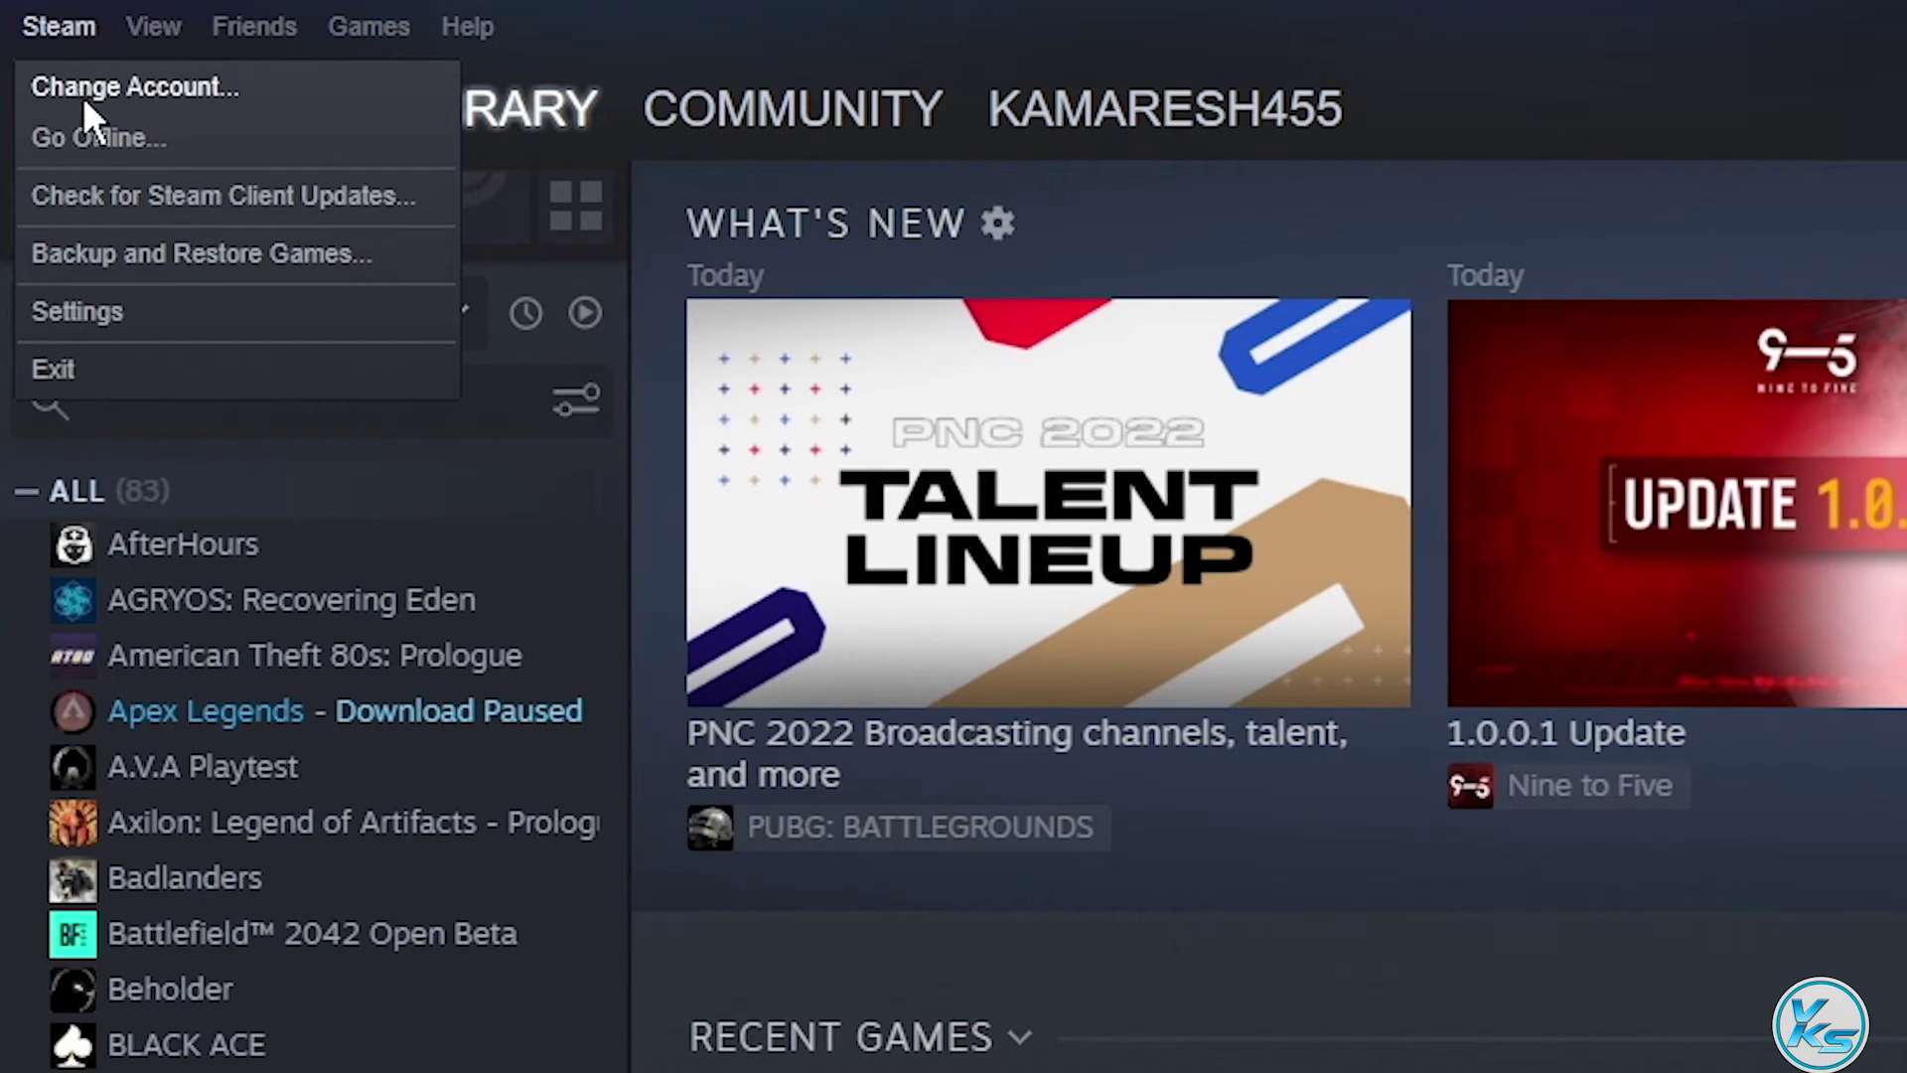
{"action": "left_click", "coordinate": [90, 314]}
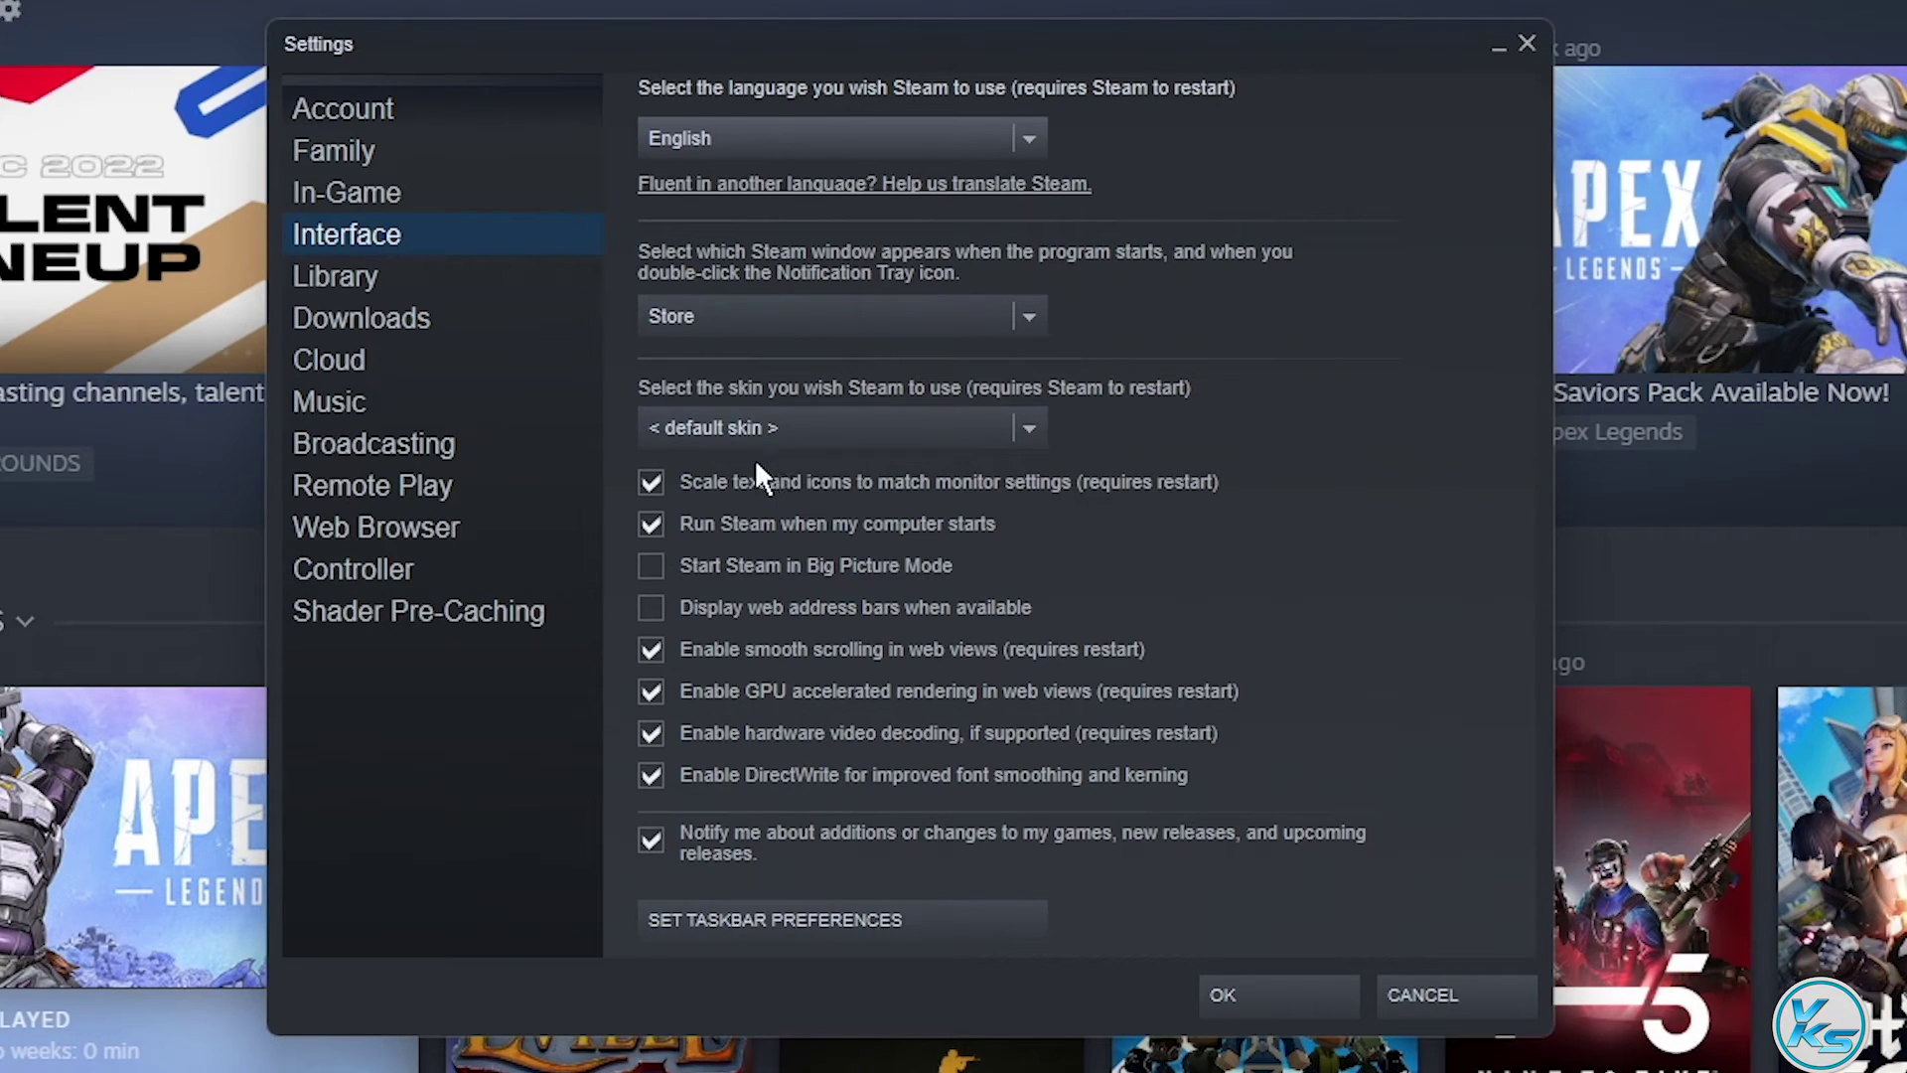
{"action": "left_click", "coordinate": [770, 428]}
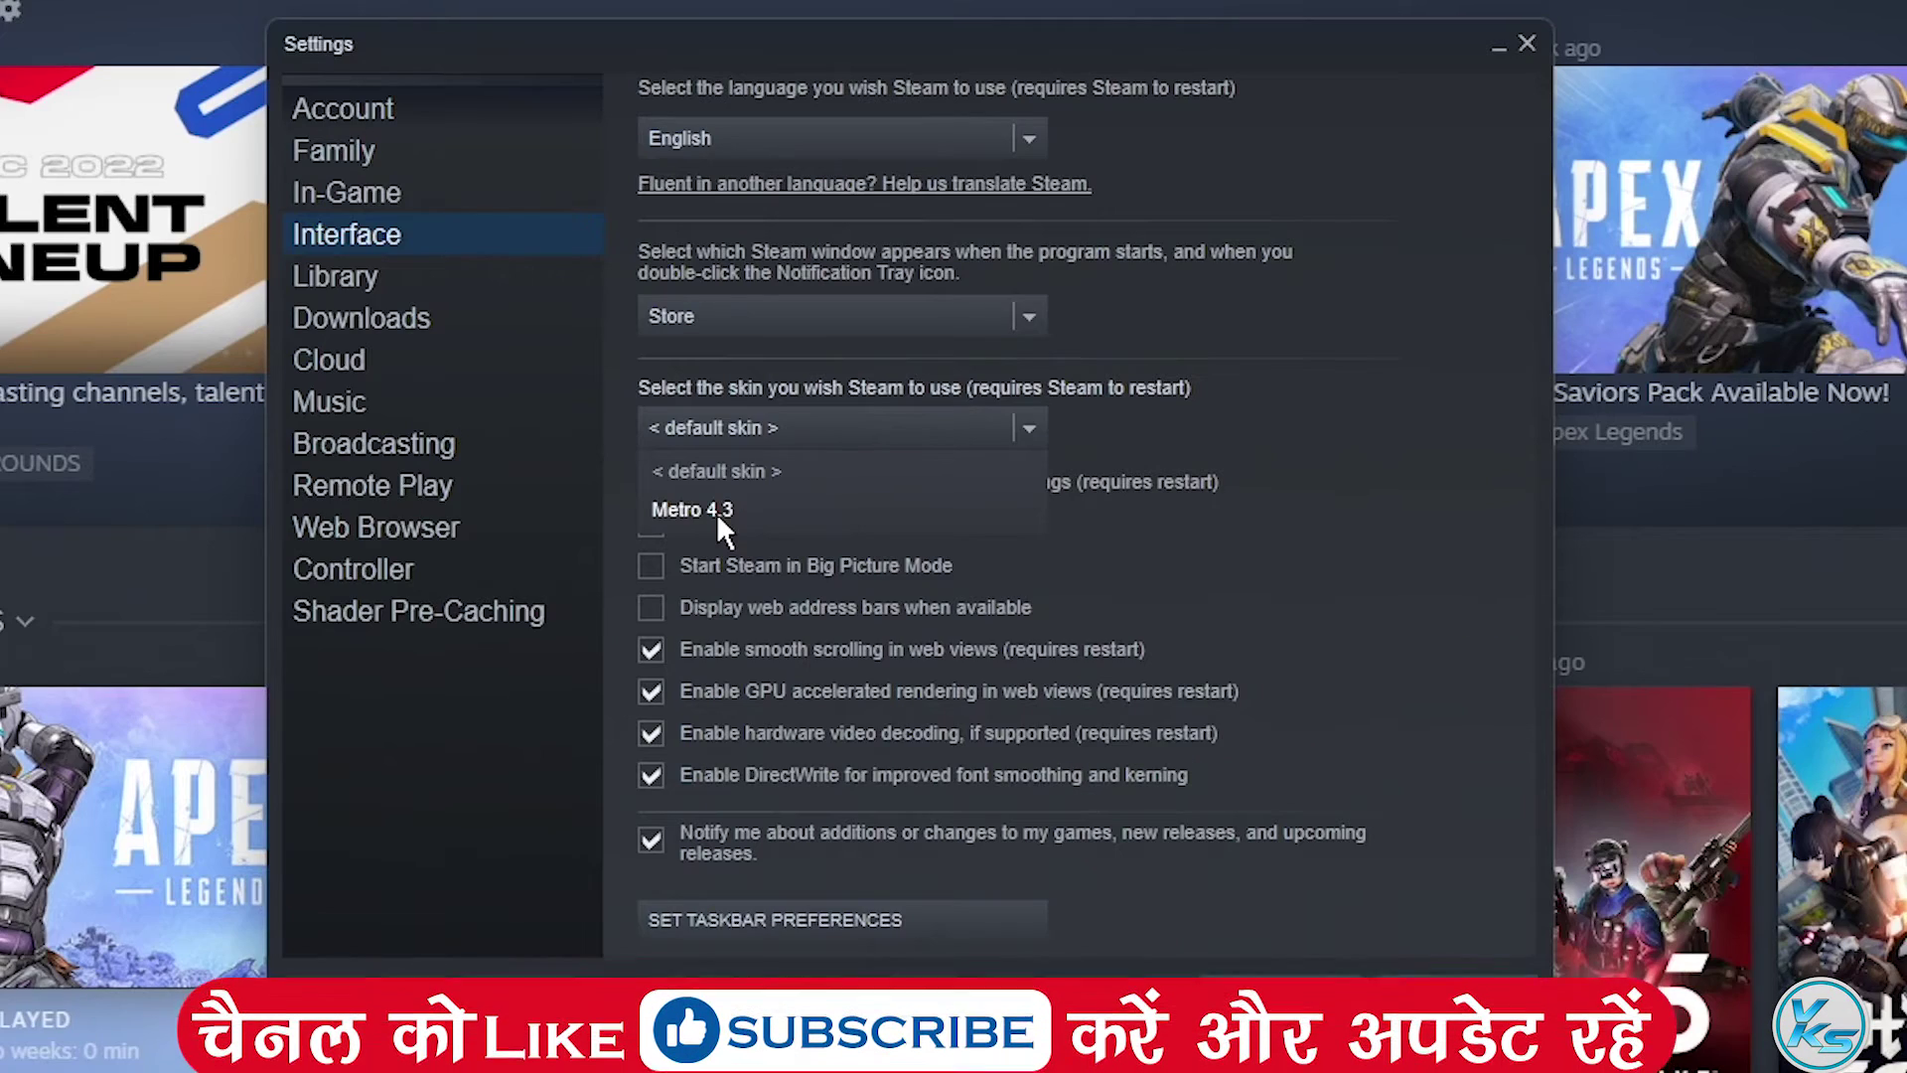
{"action": "left_click", "coordinate": [517, 263]}
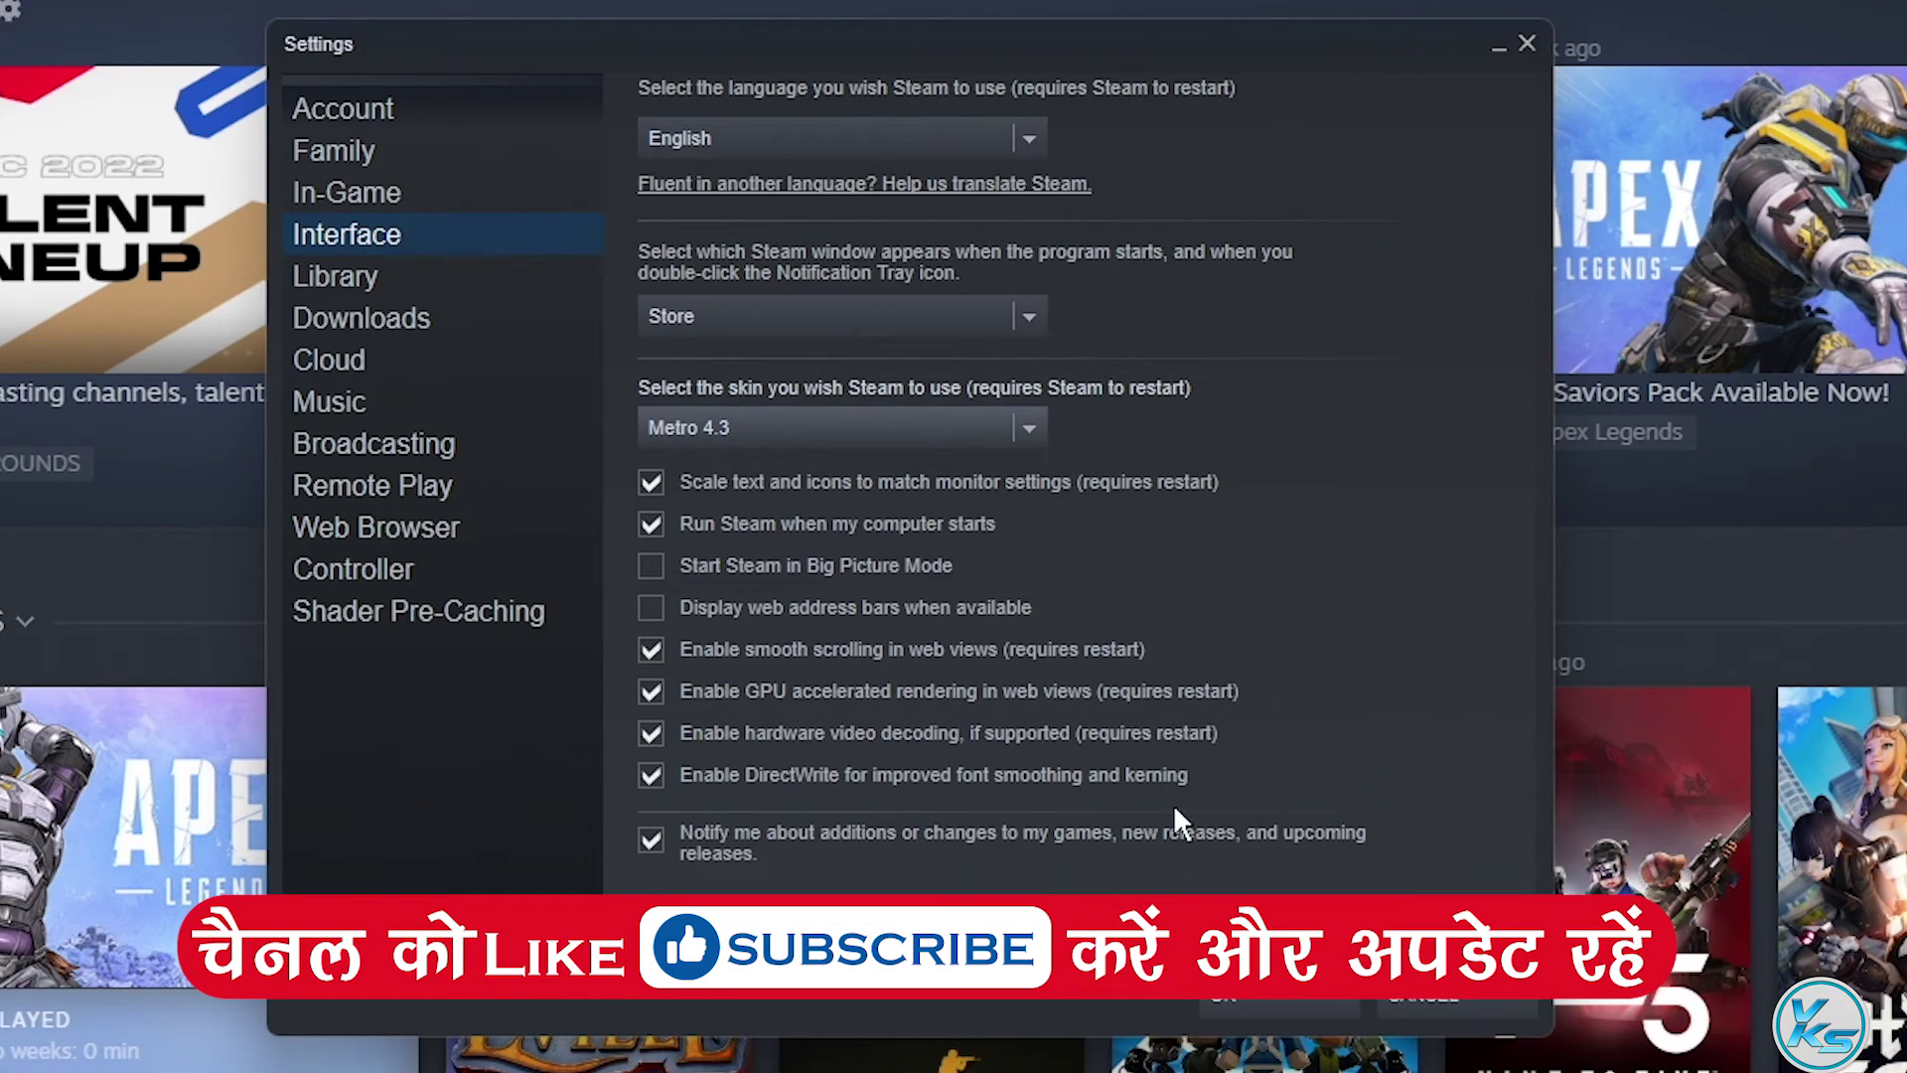
{"action": "left_click", "coordinate": [1249, 1005]}
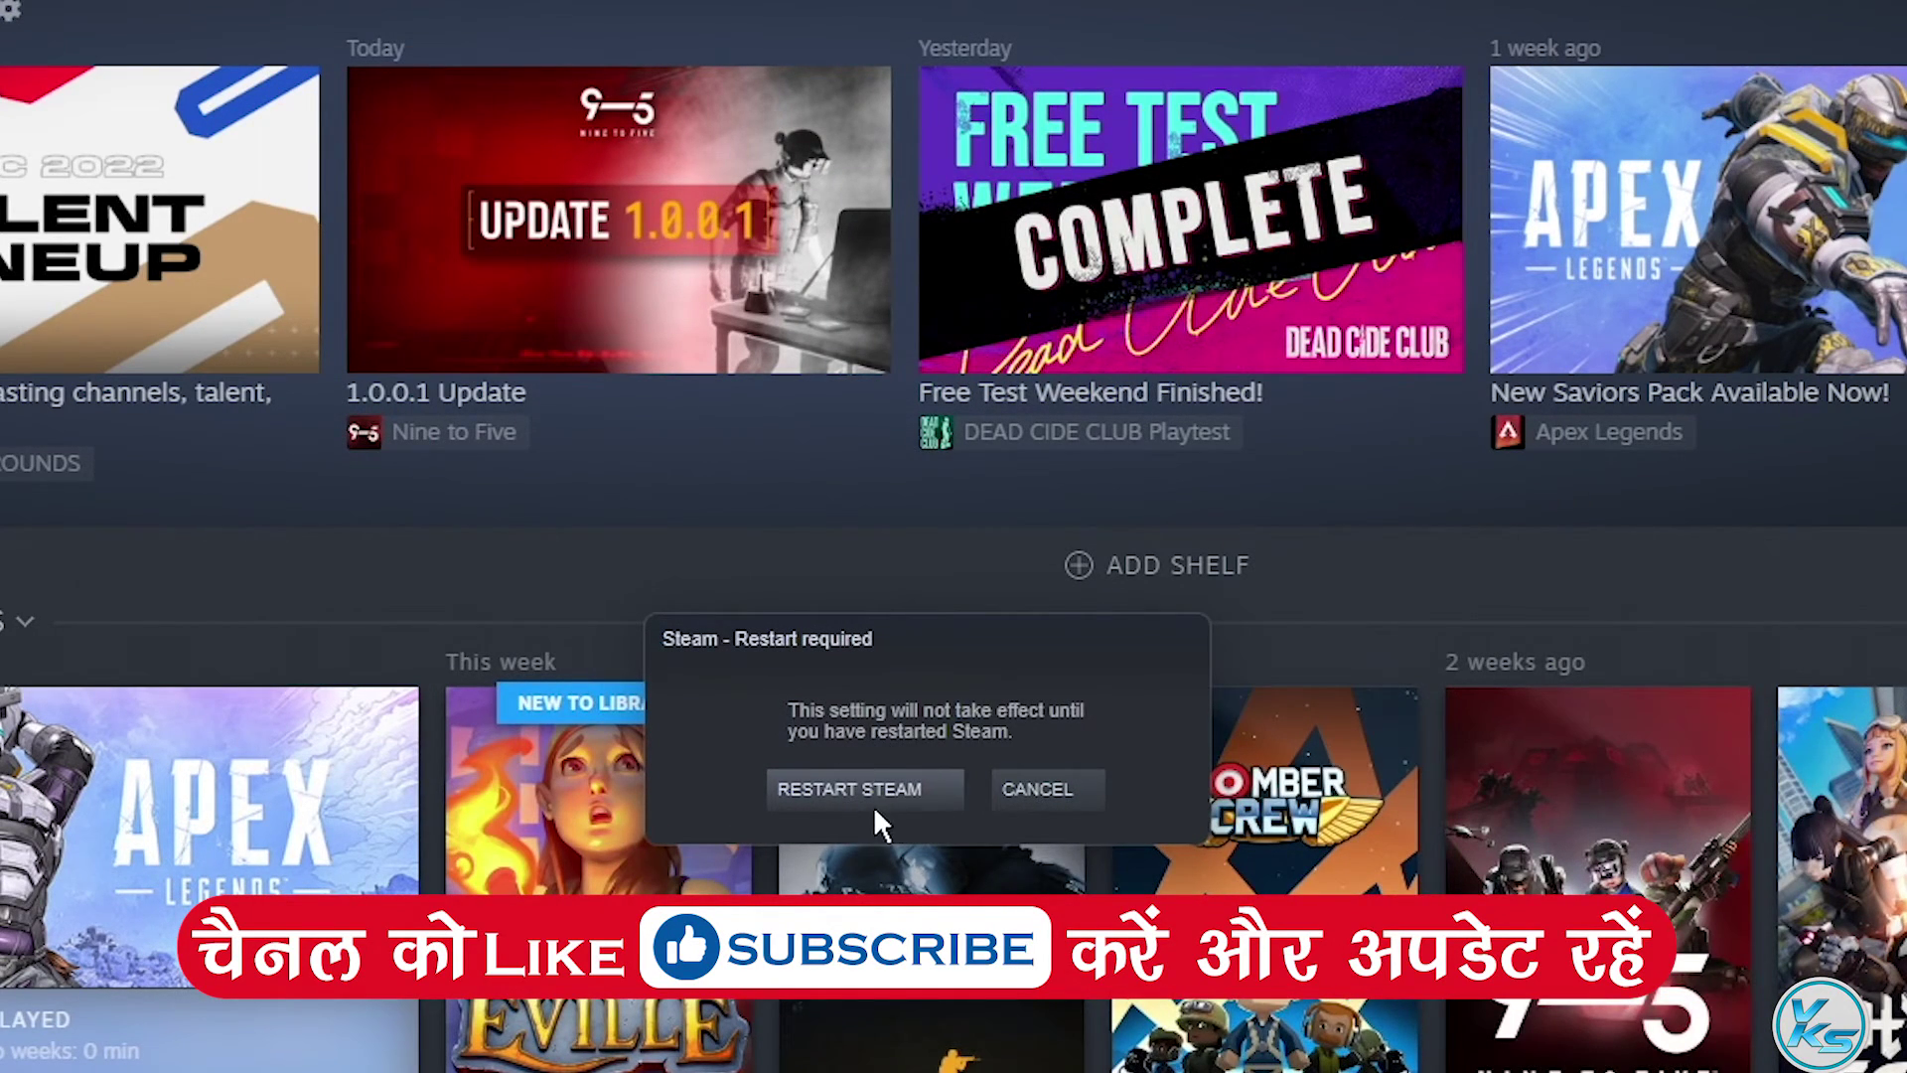
{"action": "left_click", "coordinate": [828, 789]}
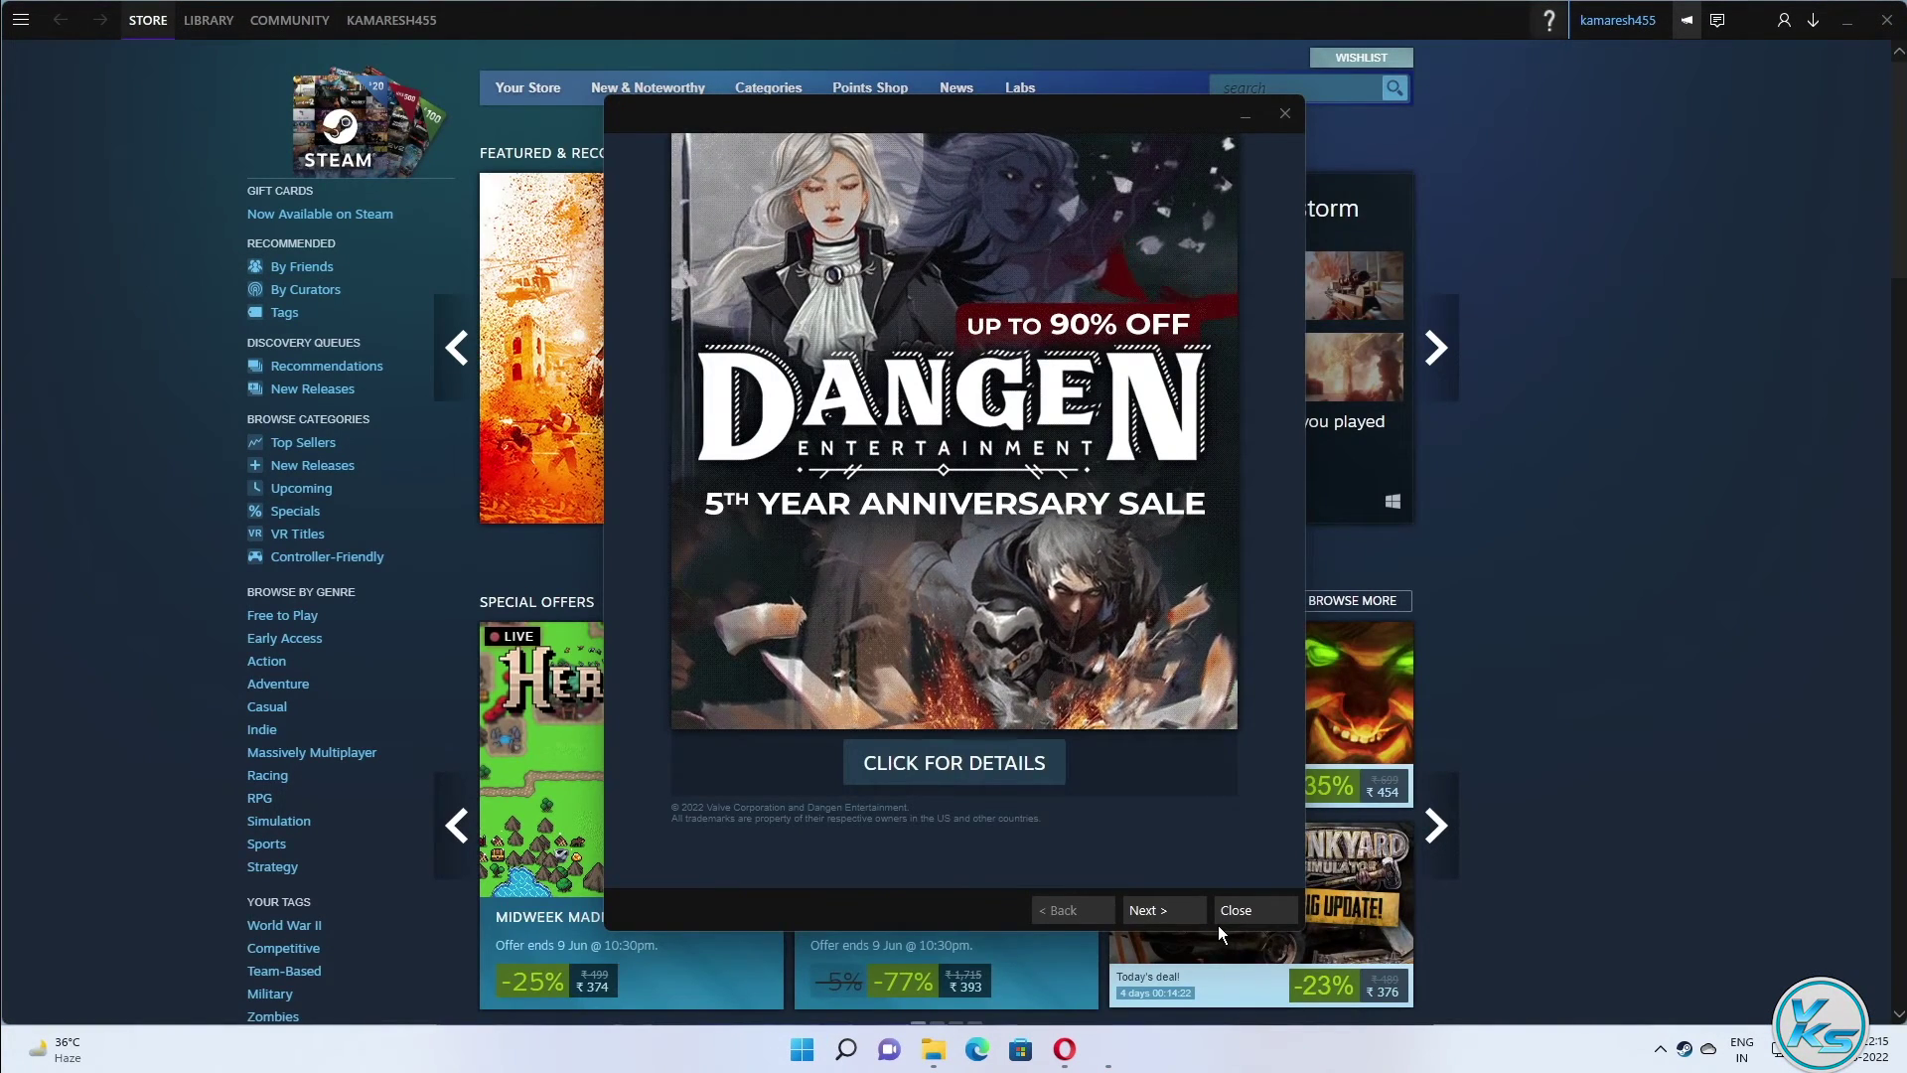
Step: Close the store's sale announcement and examine the main menu of the reskinned Steam client
{"action": "left_click", "coordinate": [1246, 913]}
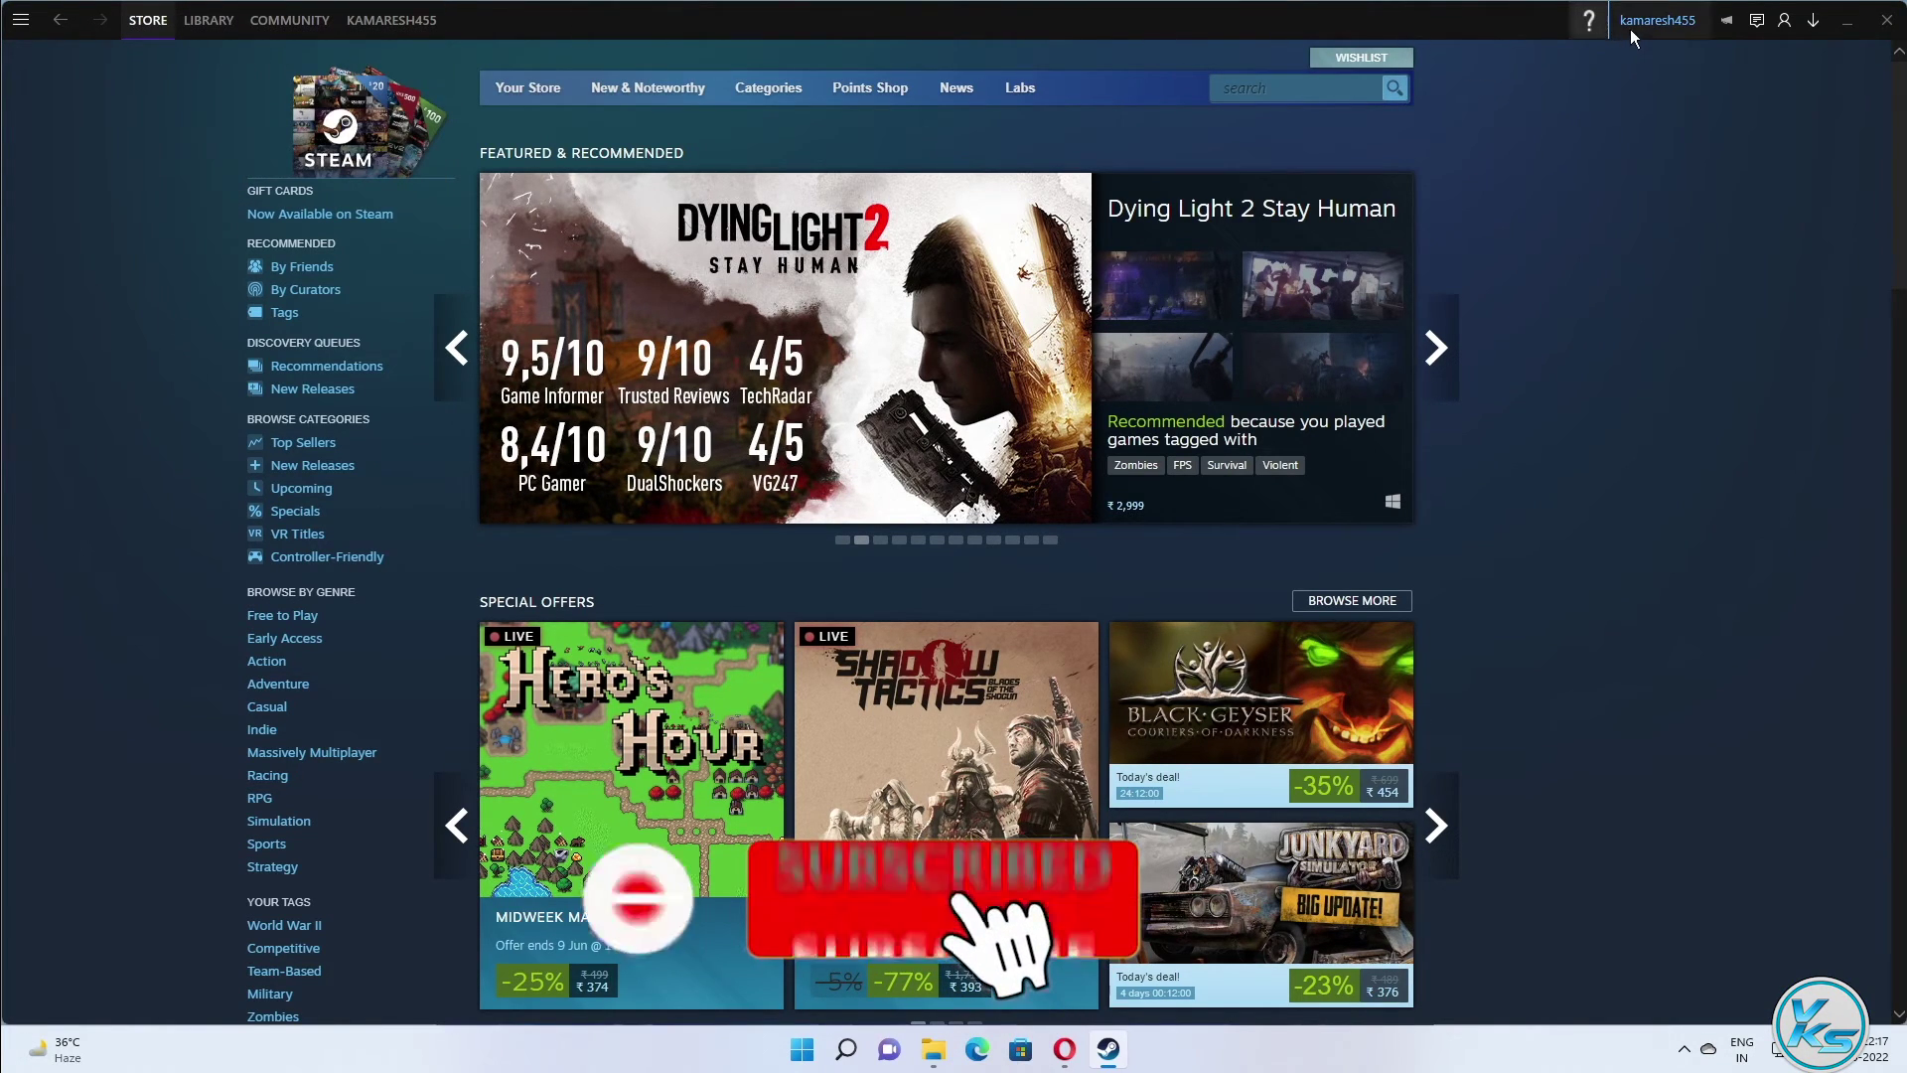
{"action": "left_click", "coordinate": [20, 22]}
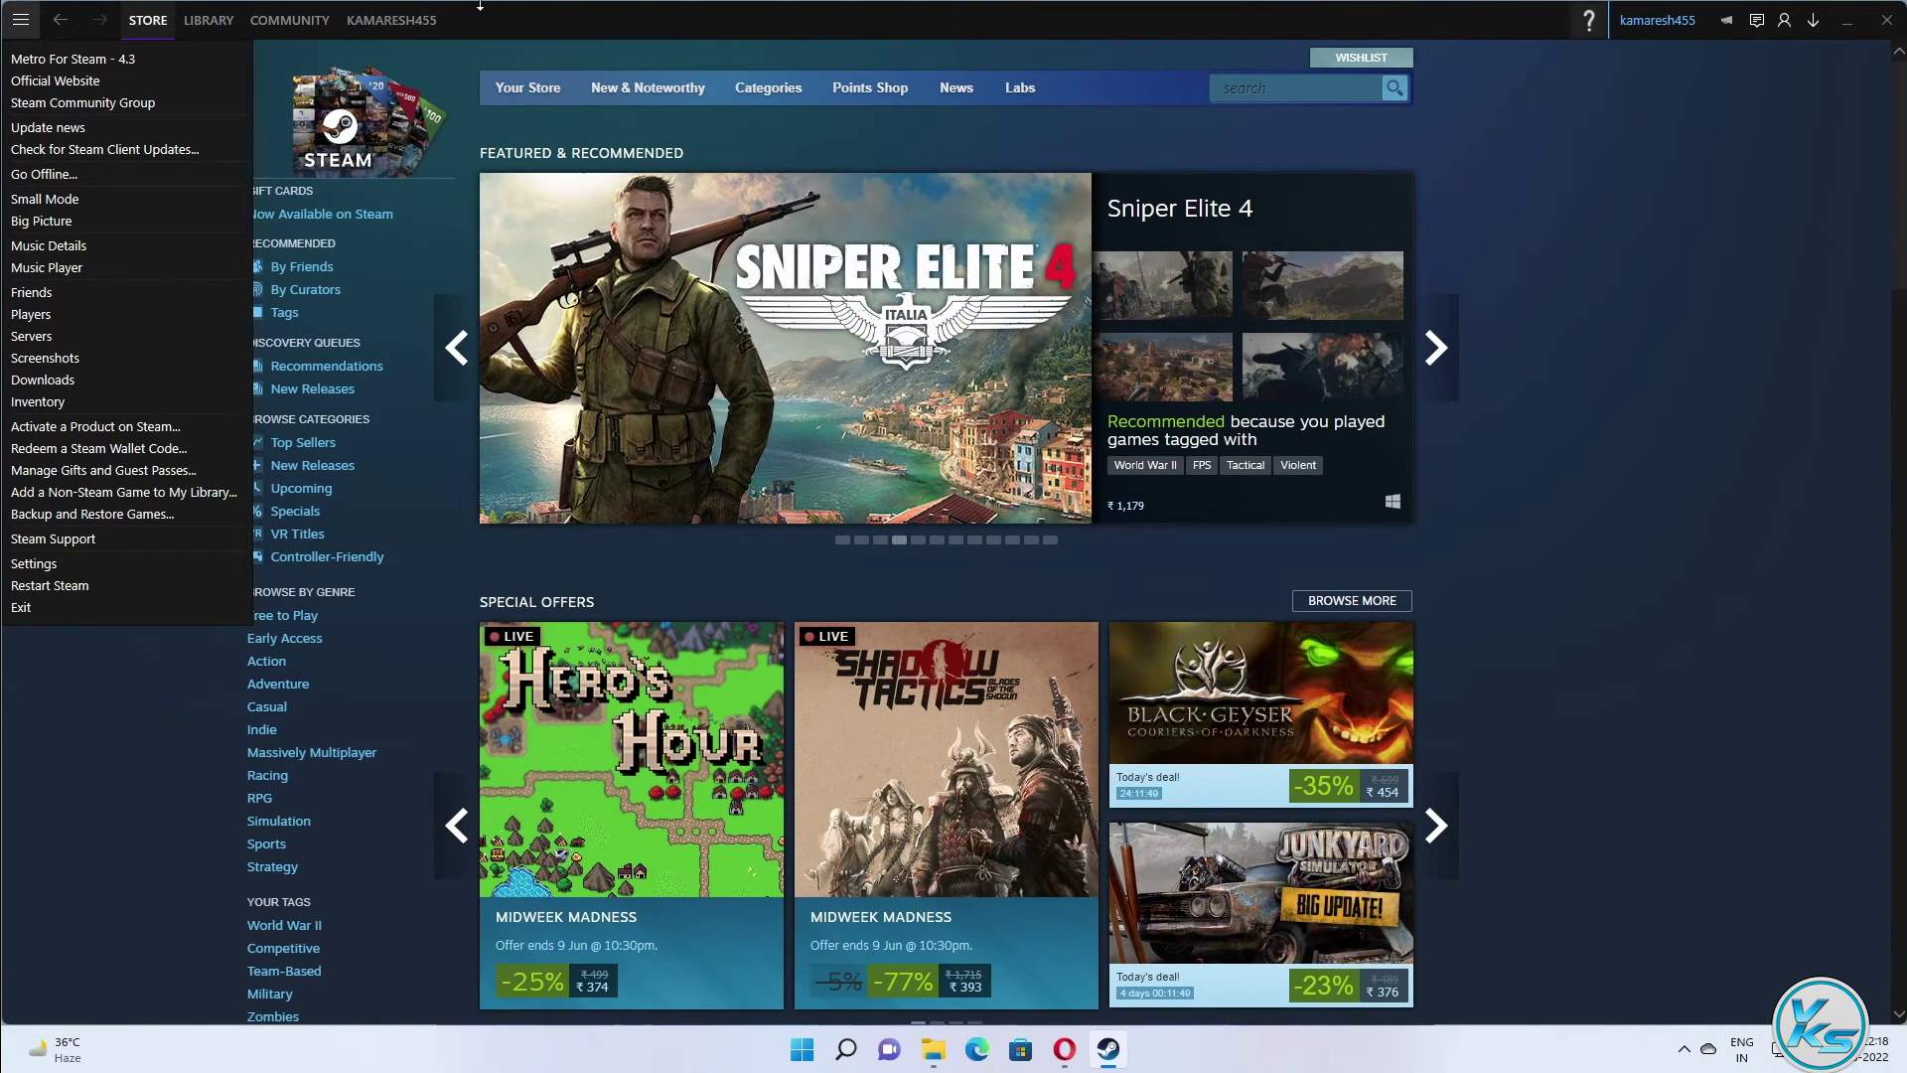
{"action": "left_click", "coordinate": [1710, 351]}
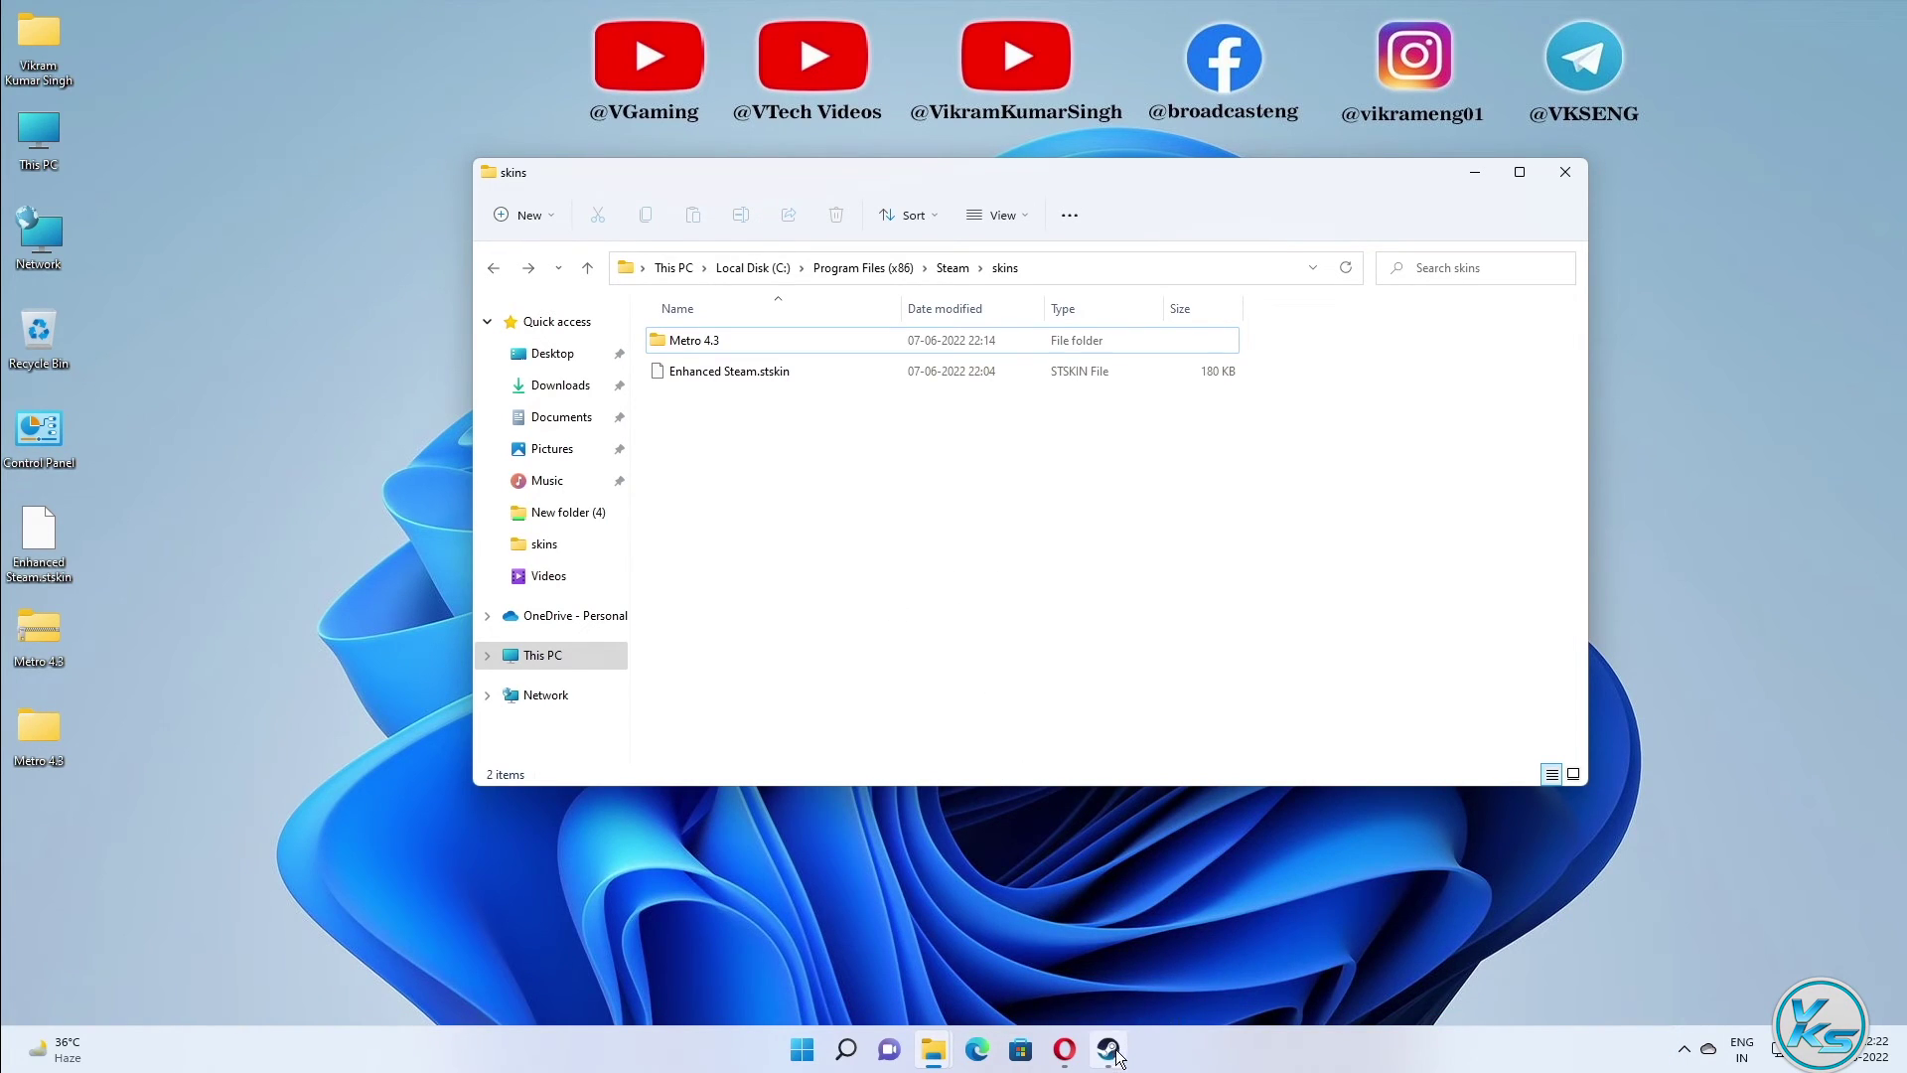
Step: Switch to Steam and look over the library and profile navigation menus of the reskinned client
{"action": "mouse_move", "coordinate": [1115, 1058]}
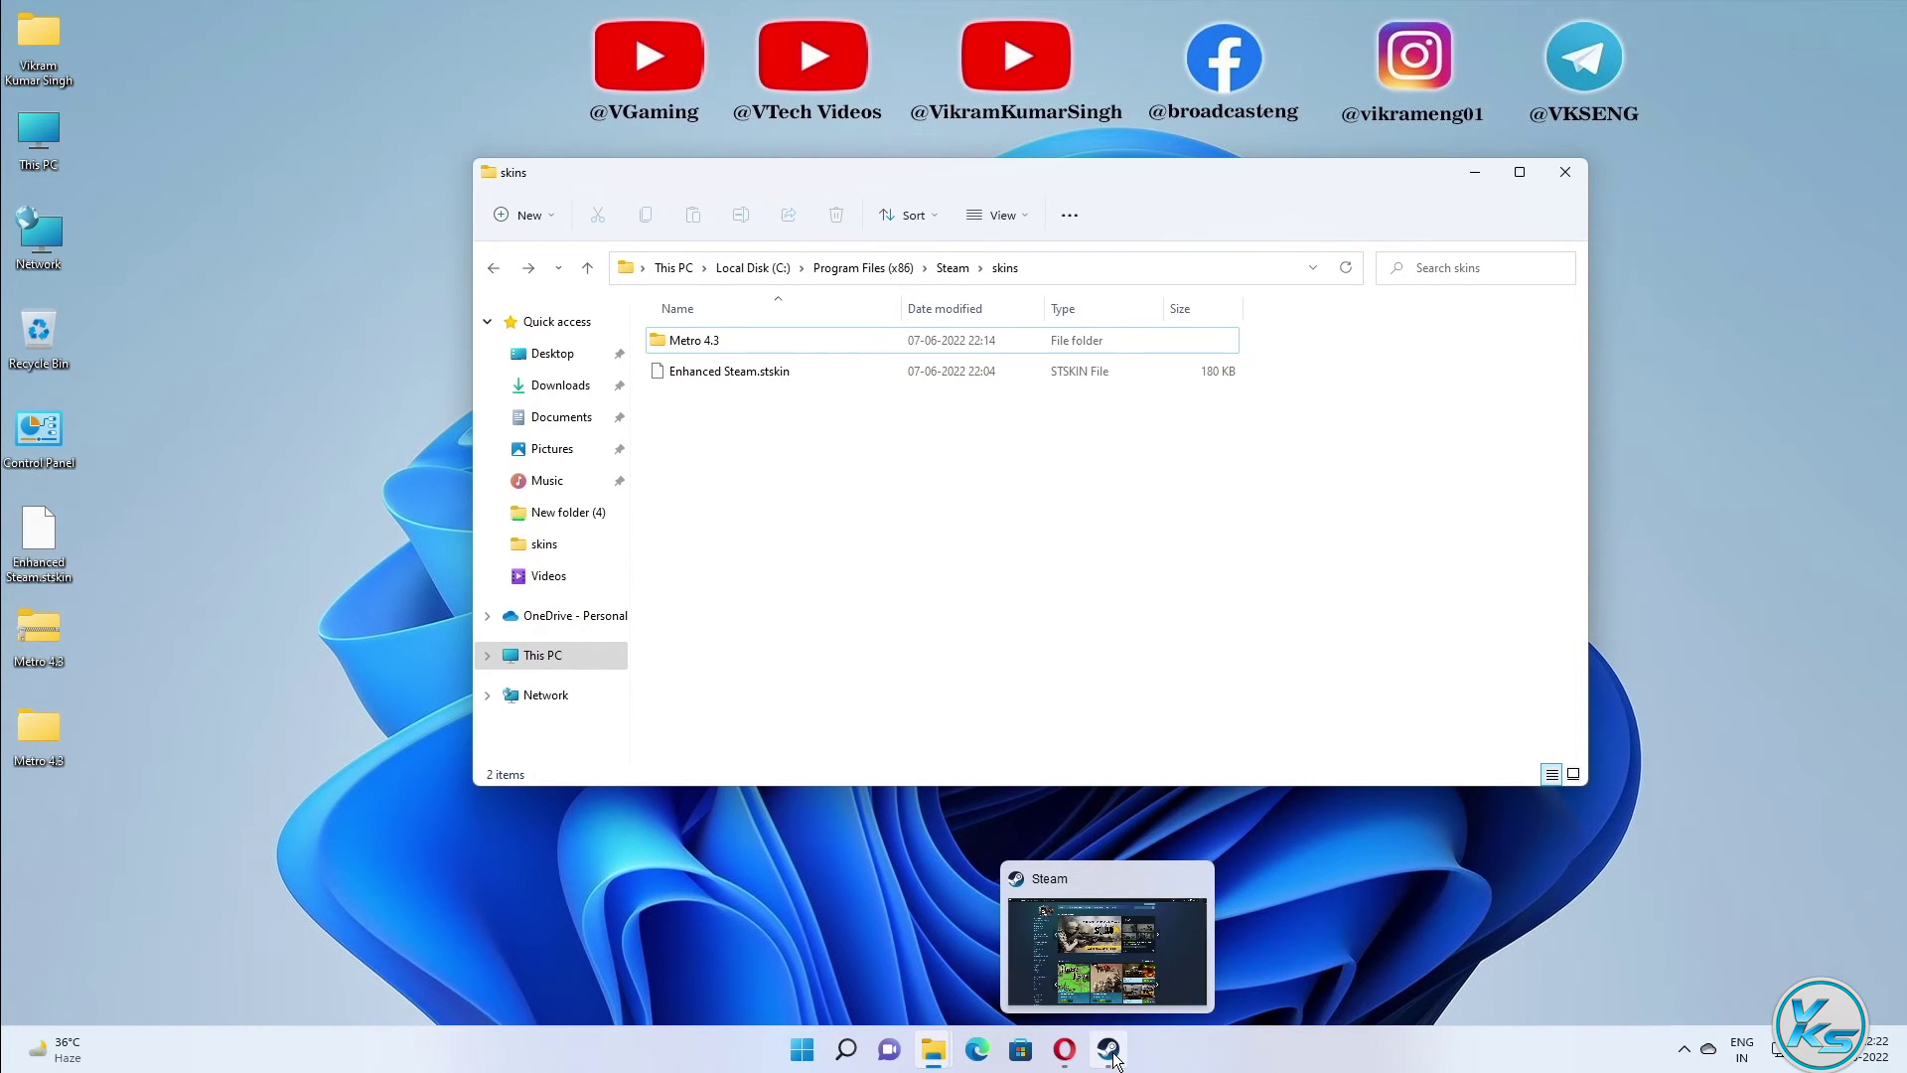
{"action": "left_click", "coordinate": [1109, 1051]}
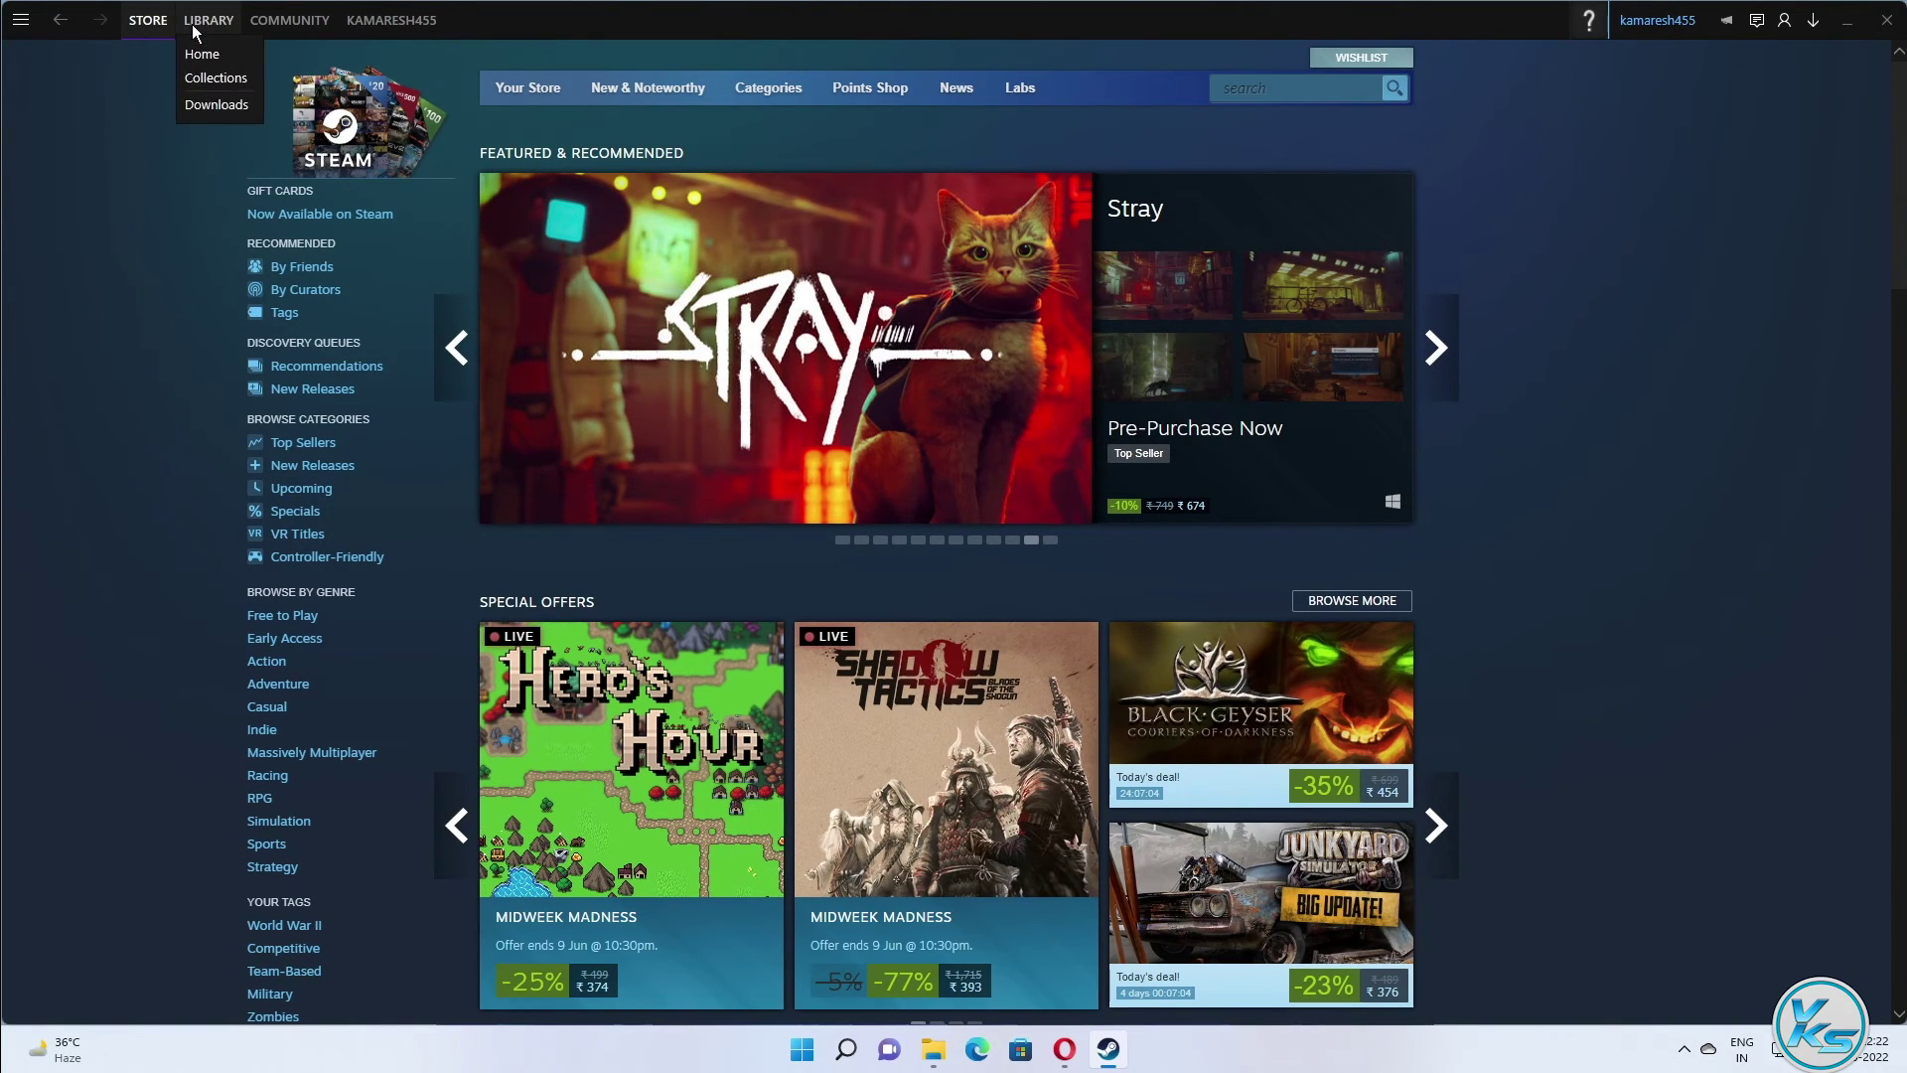
{"action": "mouse_move", "coordinate": [407, 22]}
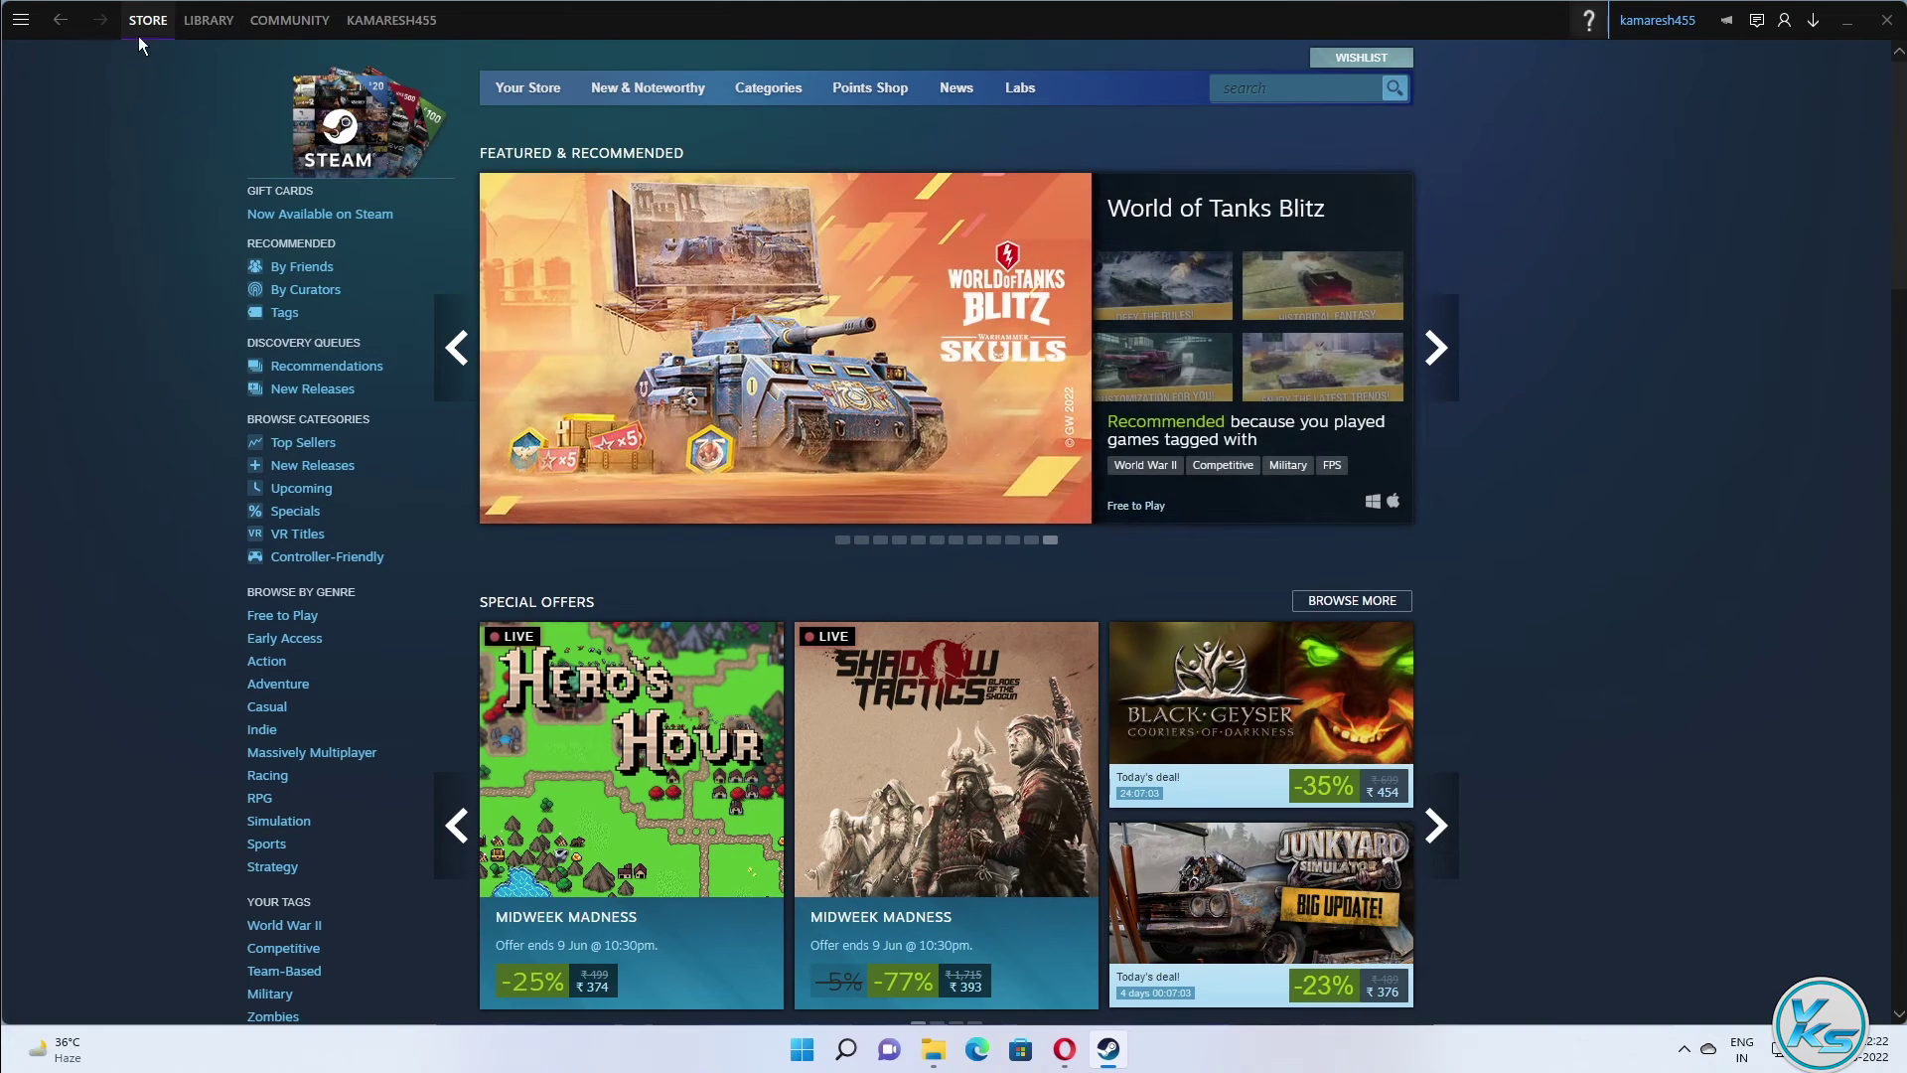
Step: Set Steam's interface skin back to the default skin, restart Steam to apply it, and minimize the skins folder window
{"action": "left_click", "coordinate": [16, 24]}
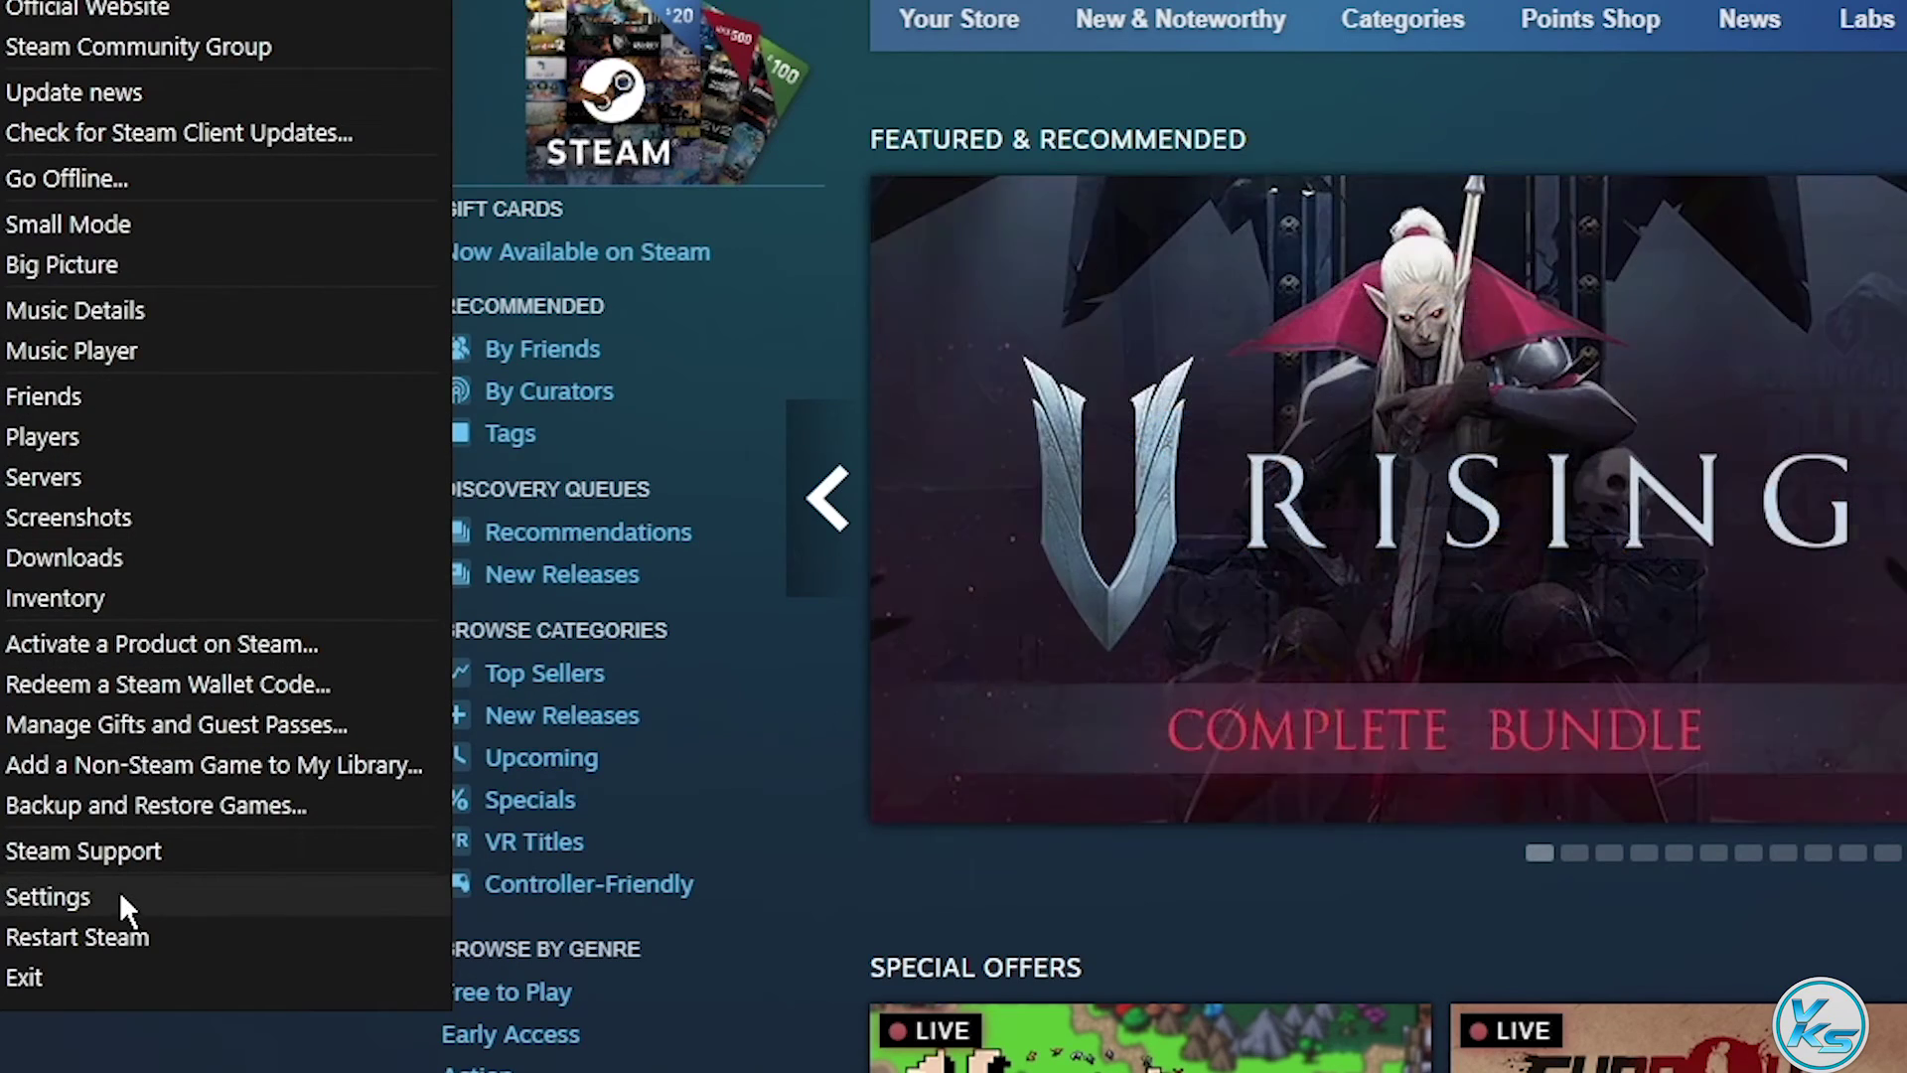
{"action": "left_click", "coordinate": [117, 894]}
{"action": "left_click", "coordinate": [949, 305]}
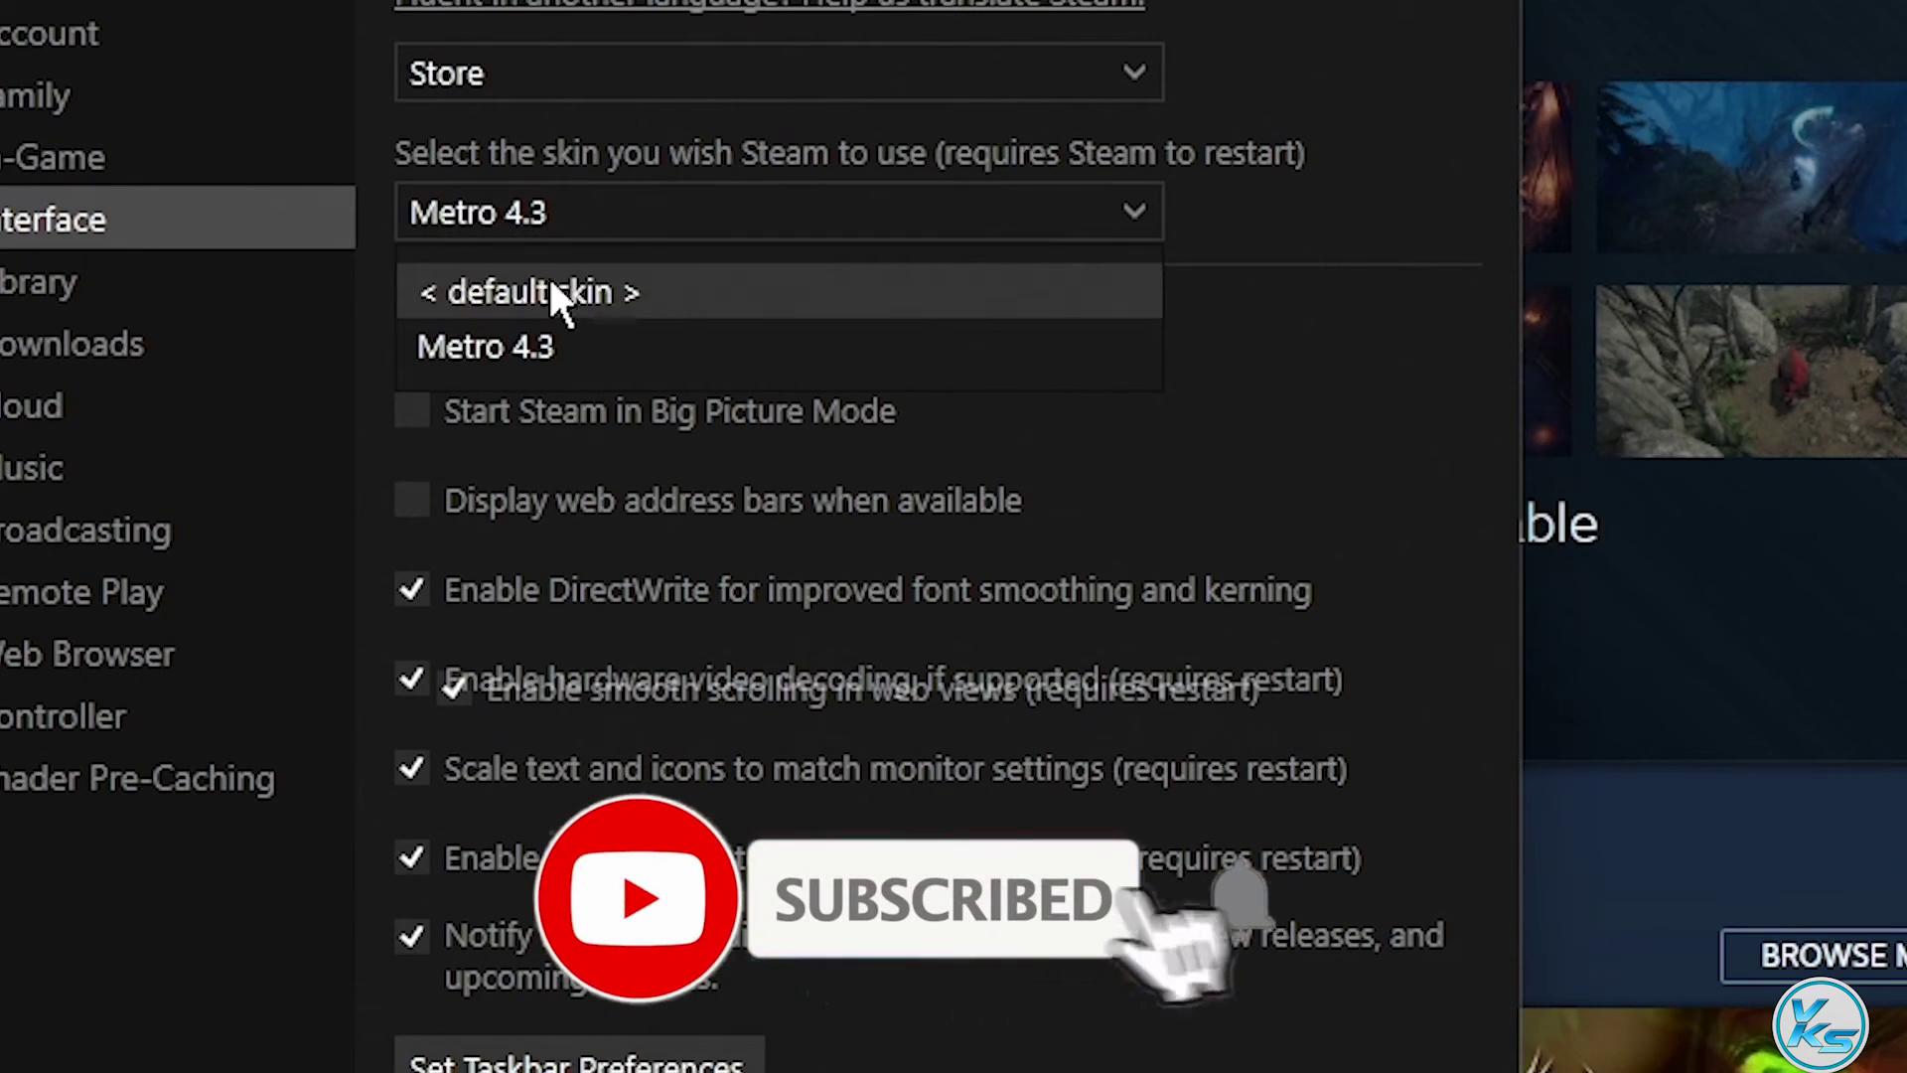
{"action": "left_click", "coordinate": [824, 338]}
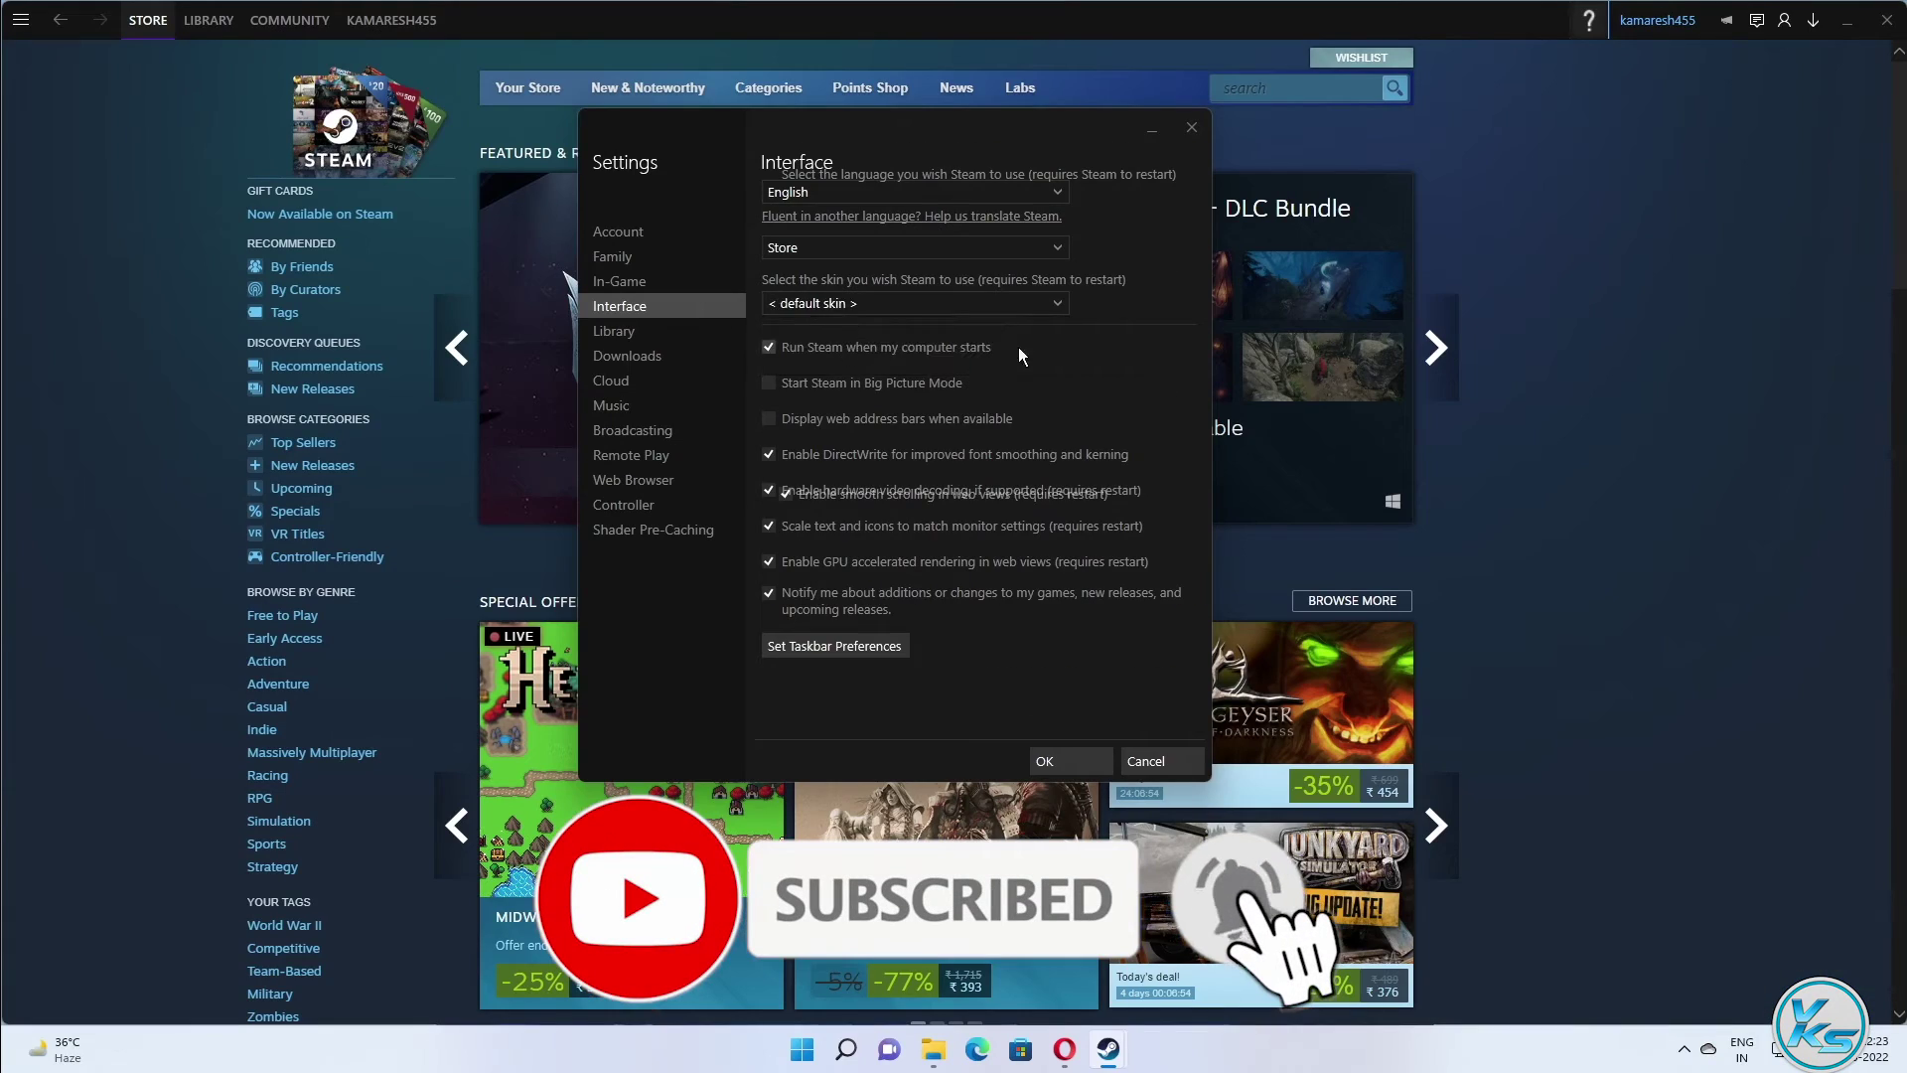
{"action": "left_click", "coordinate": [1066, 767]}
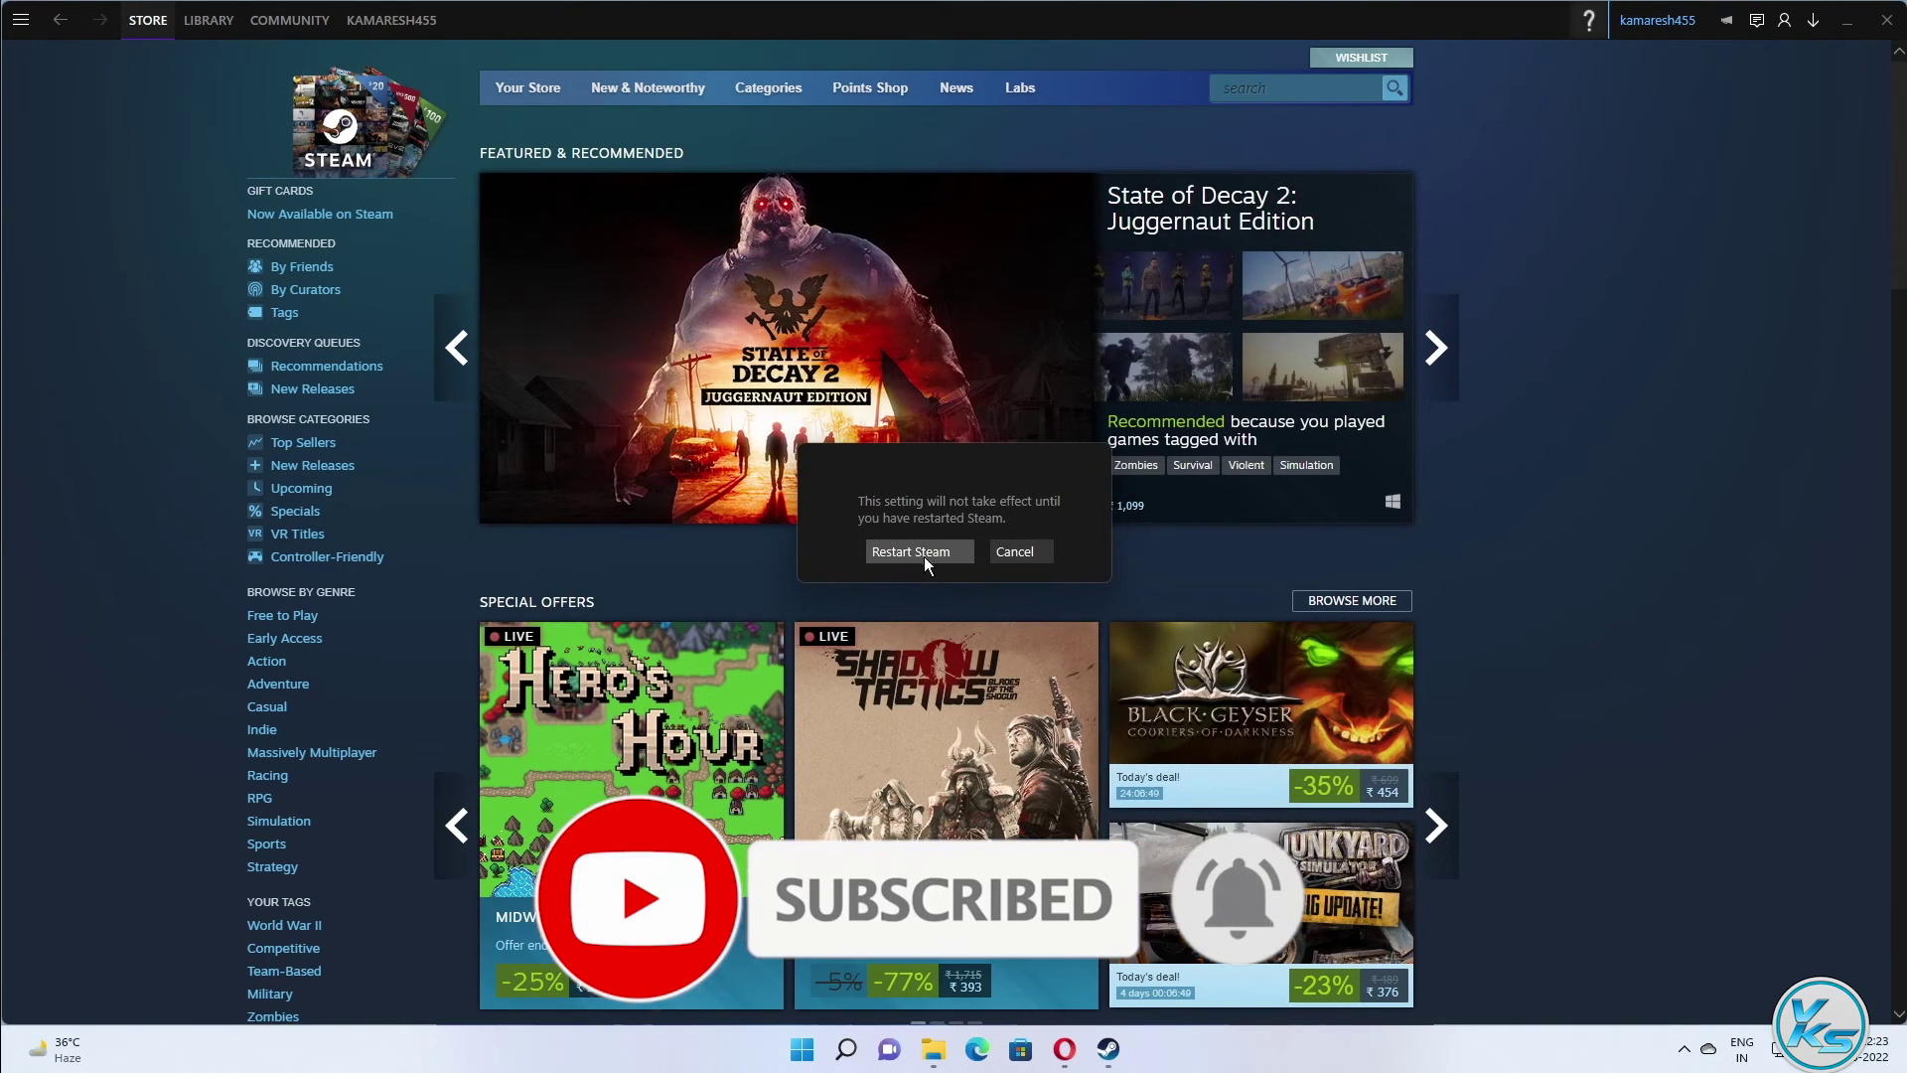
{"action": "left_click", "coordinate": [920, 554]}
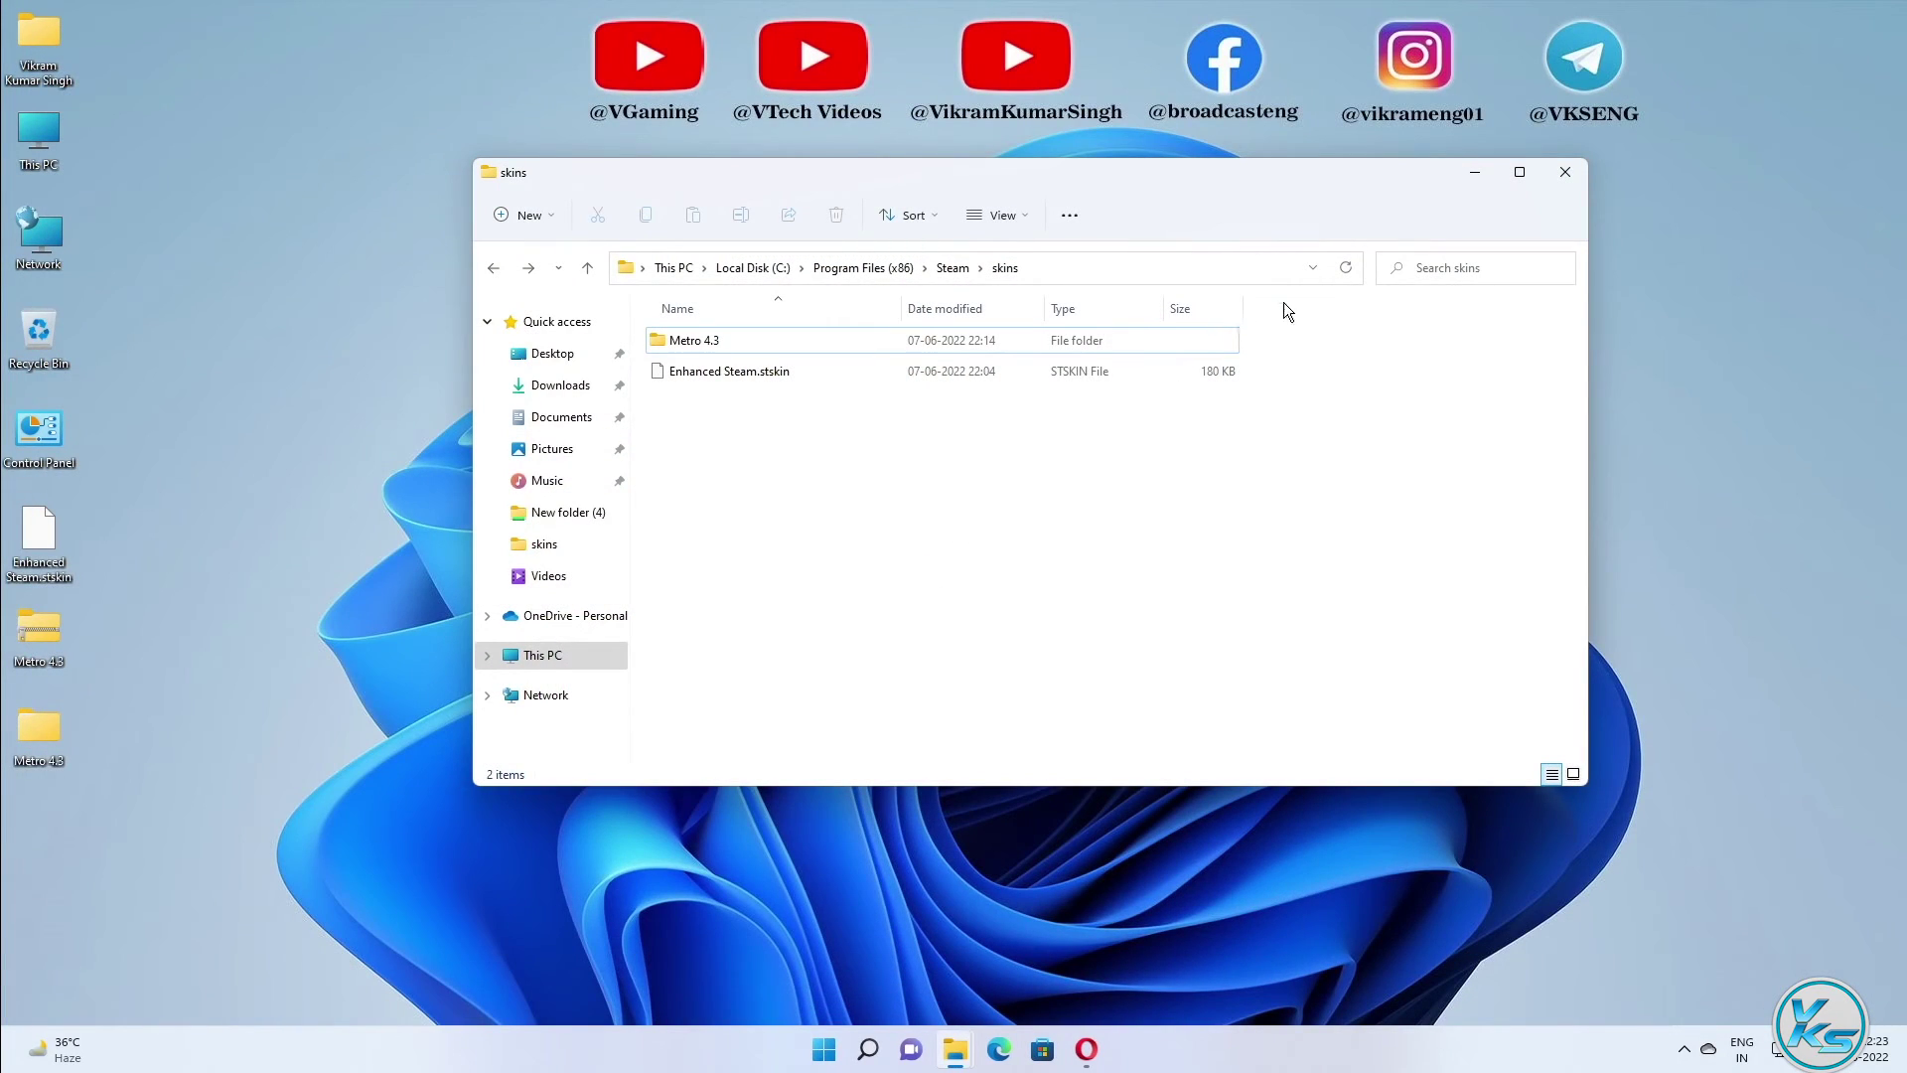
{"action": "left_click", "coordinate": [1474, 174]}
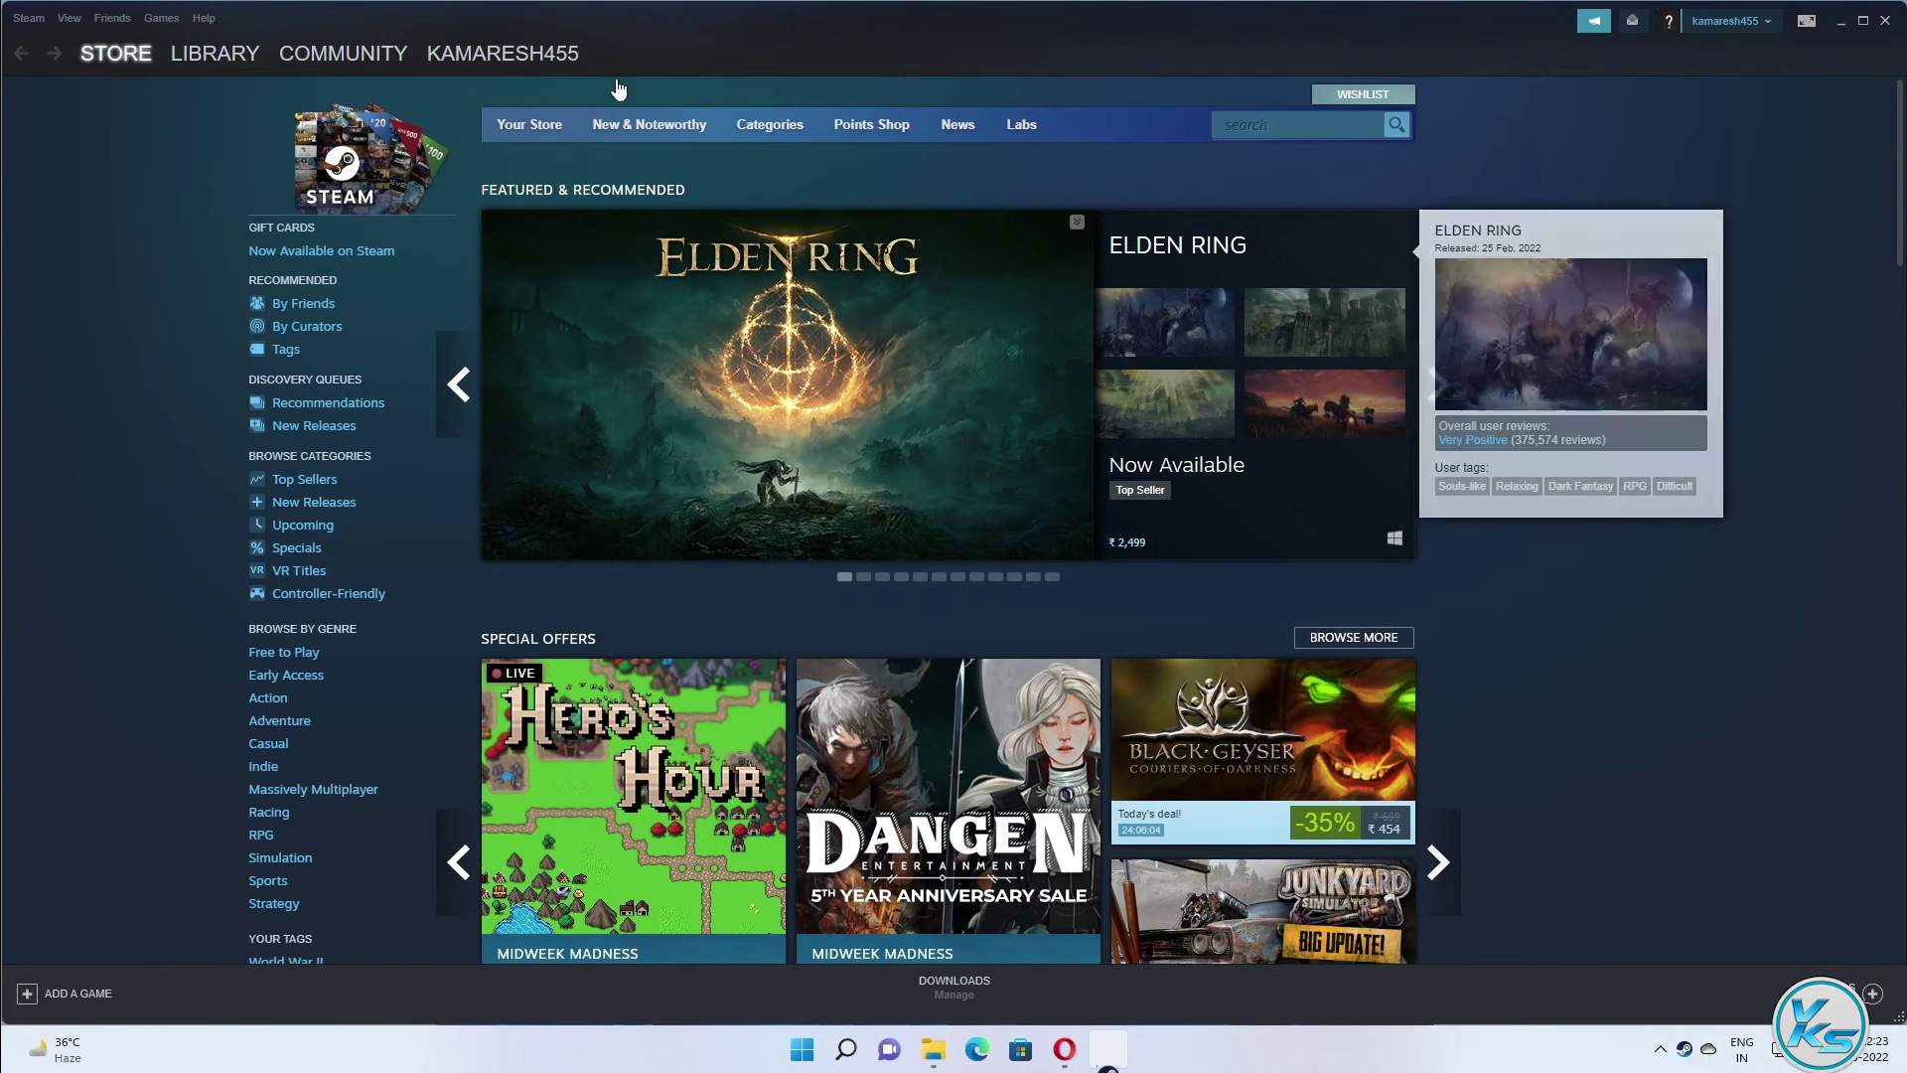
{"action": "mouse_move", "coordinate": [182, 61]}
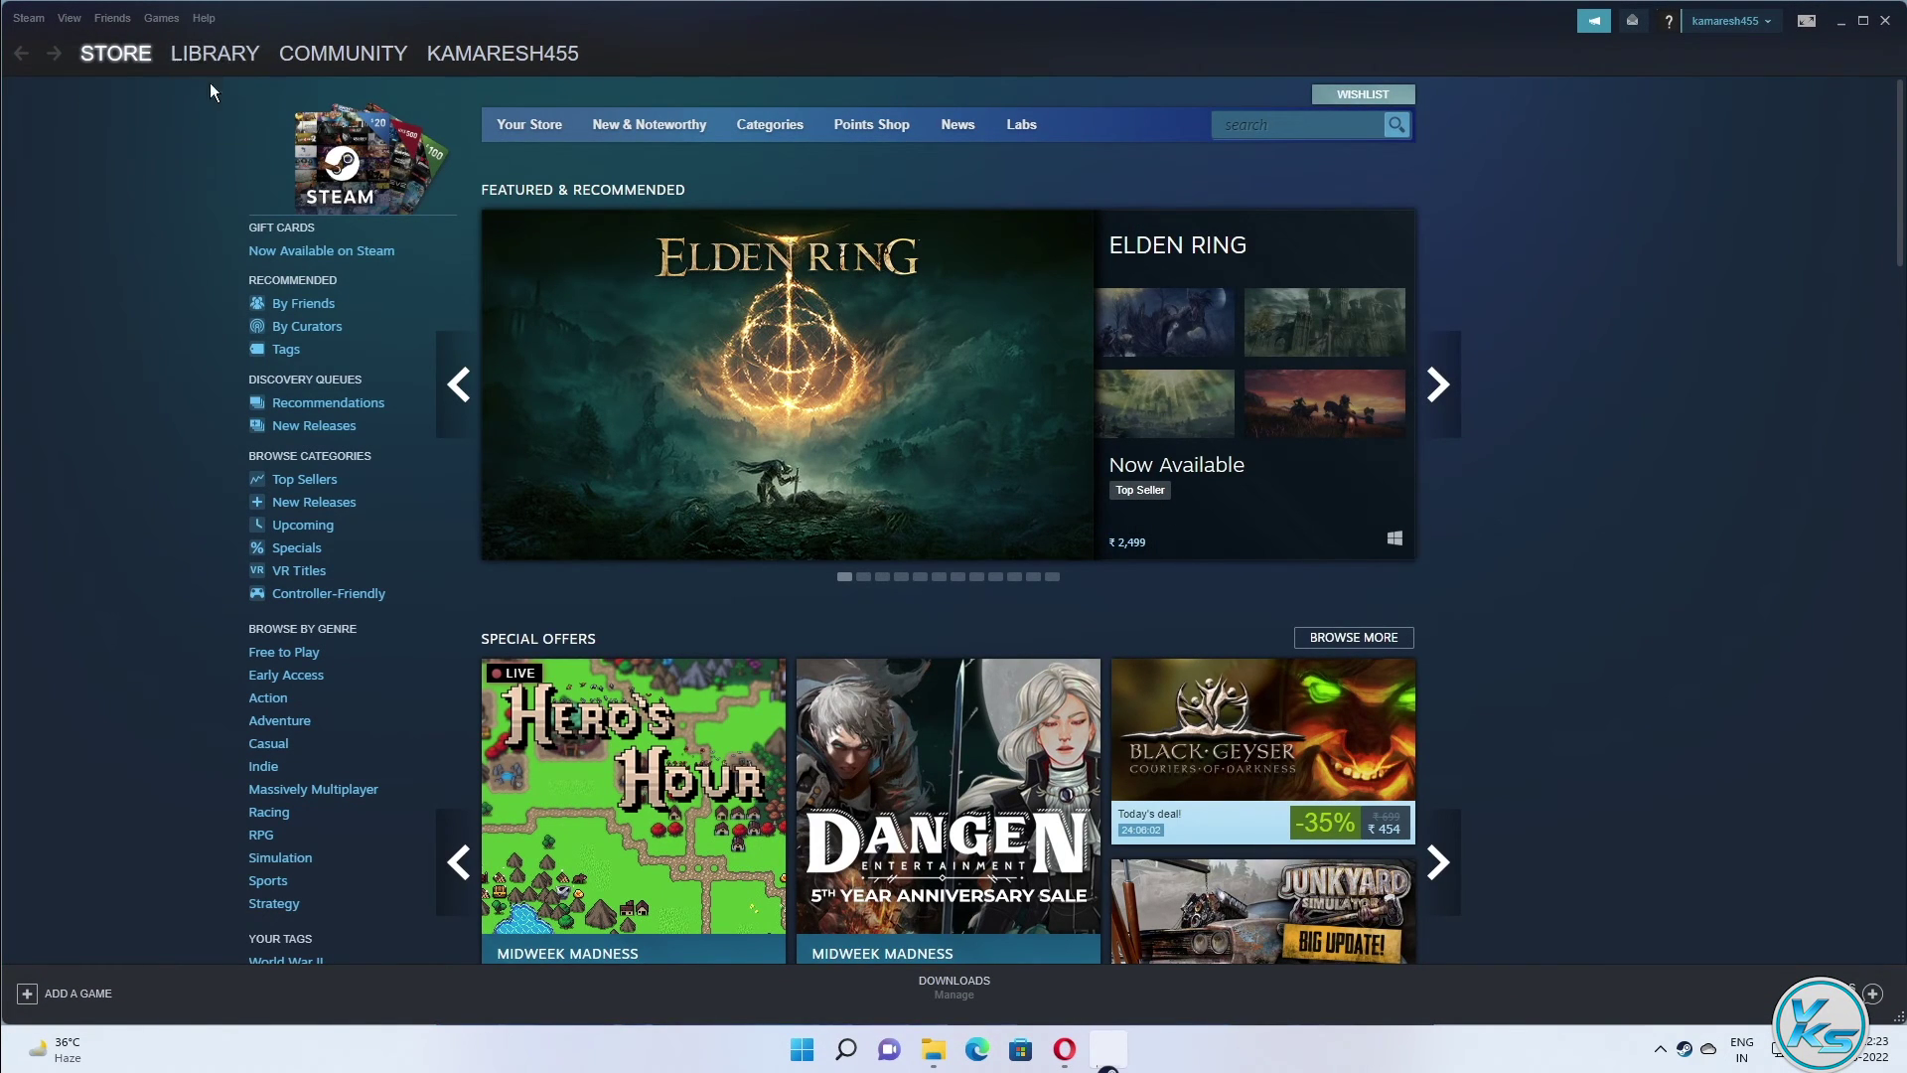